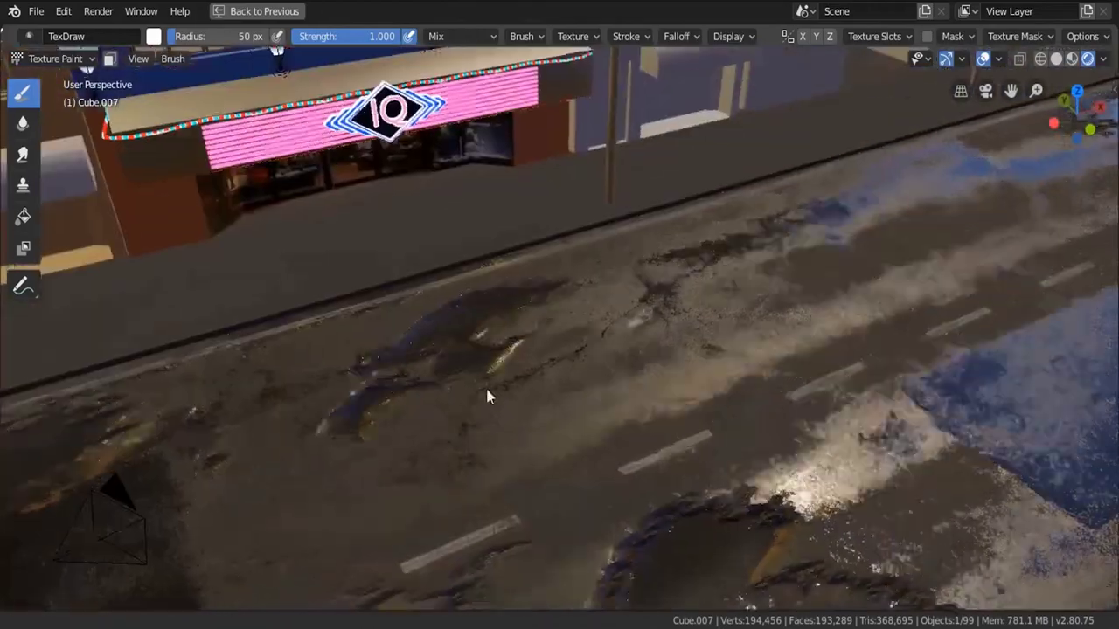
mouse_move(687, 349)
left_mouse_down("ctrl")
mouse_move(652, 362)
mouse_move(700, 350)
left_mouse_up("ctrl")
middle_click_drag(699, 349, 767, 342, "ctrl")
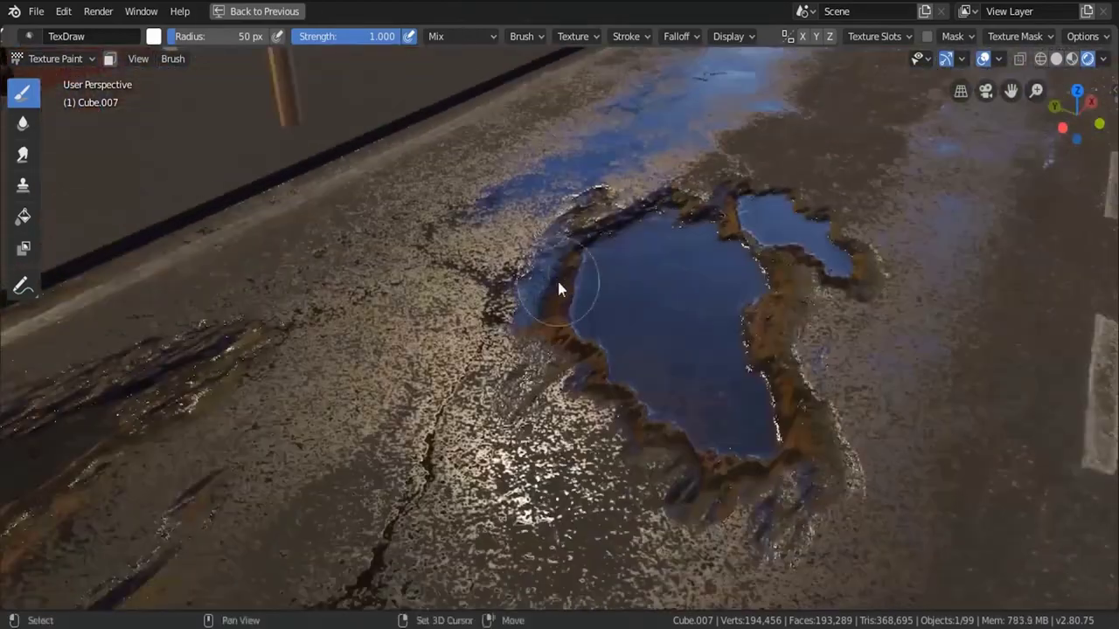
middle_click_drag(558, 281, 655, 354)
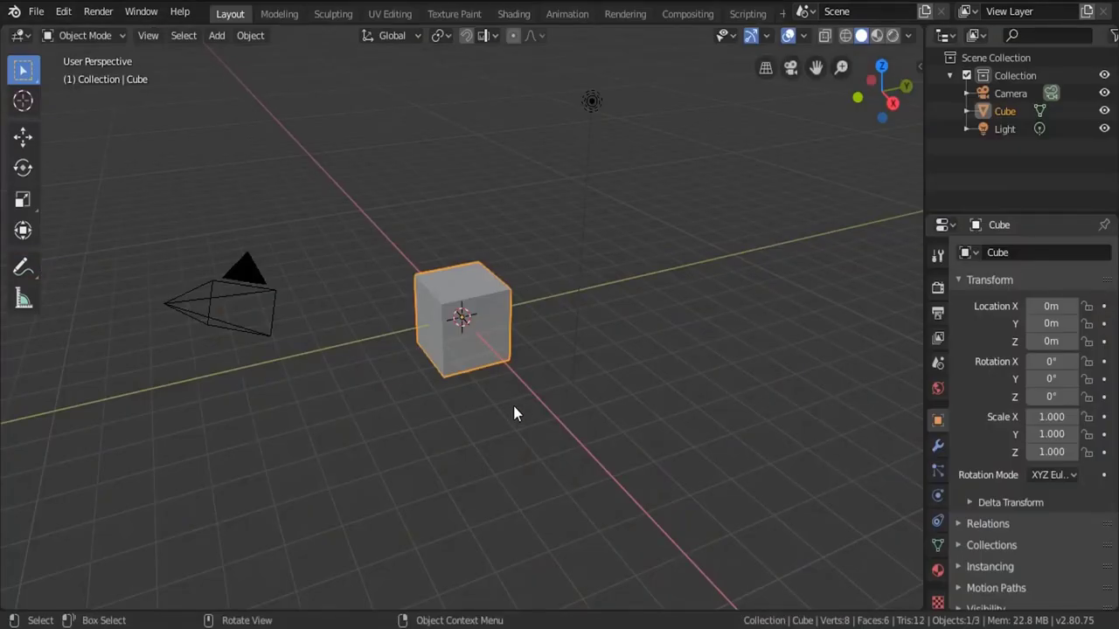
Delete all the default objects from the scene
key("a")
key("x")
left_click(499, 410)
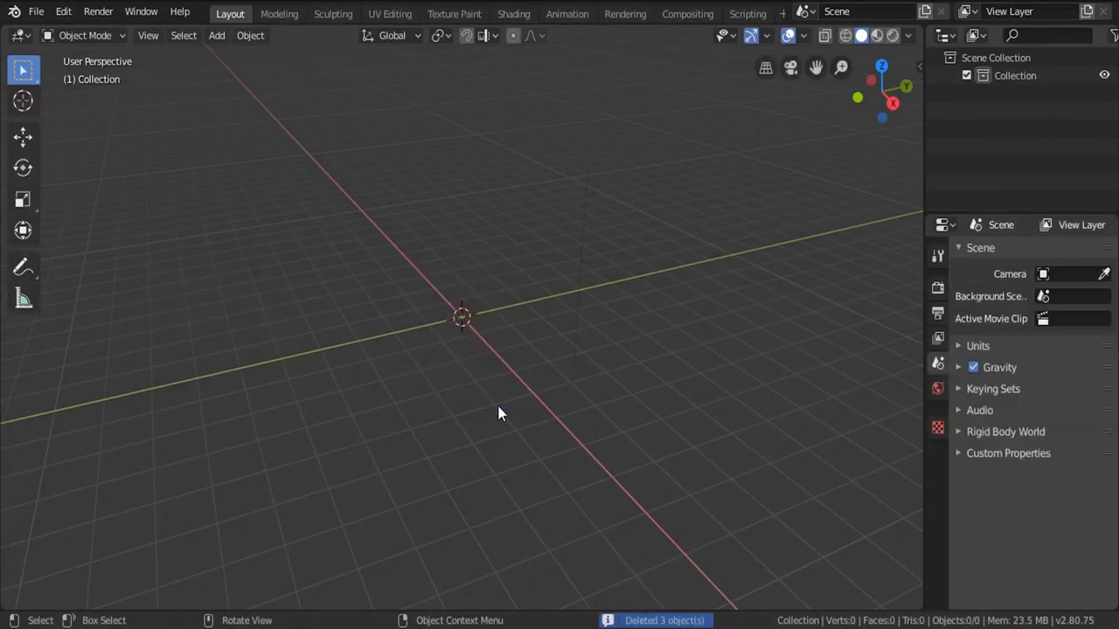
Add a mesh plane at the origin and scale it uniformly by a factor of 8
key("shift+a")
mouse_move(409, 283)
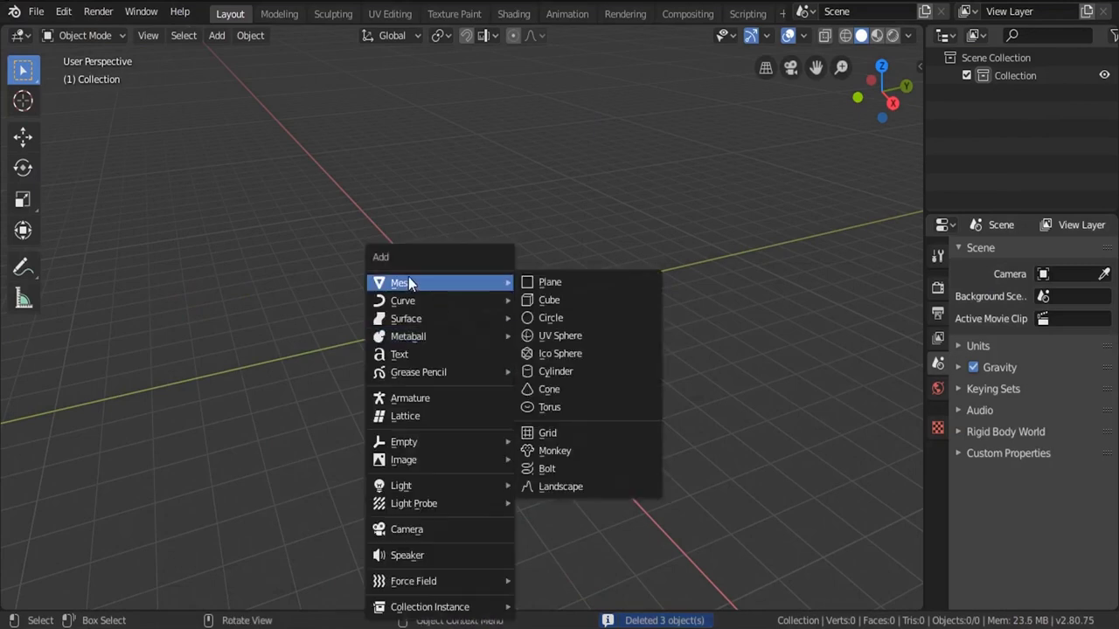
left_click(550, 282)
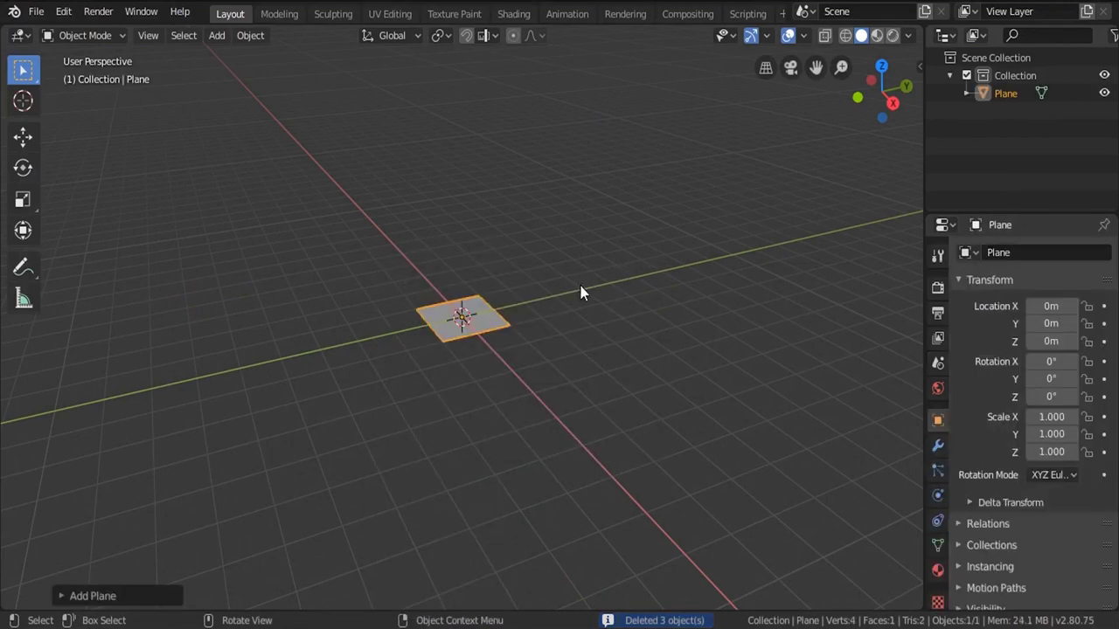
key("s")
key("8")
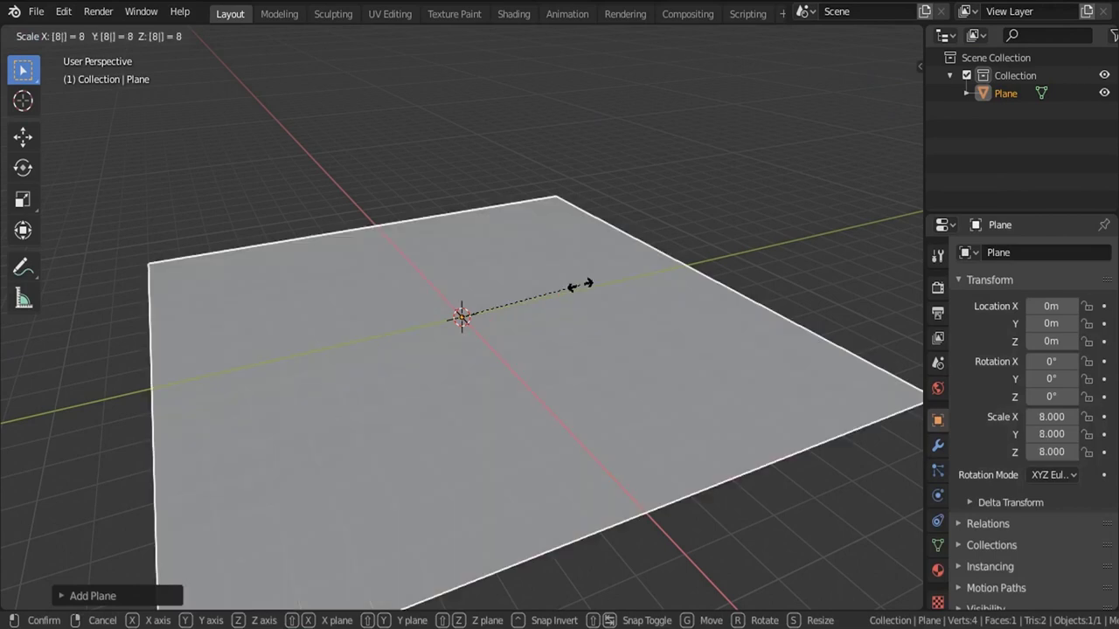
key("Return")
middle_click_drag(587, 363, 544, 368)
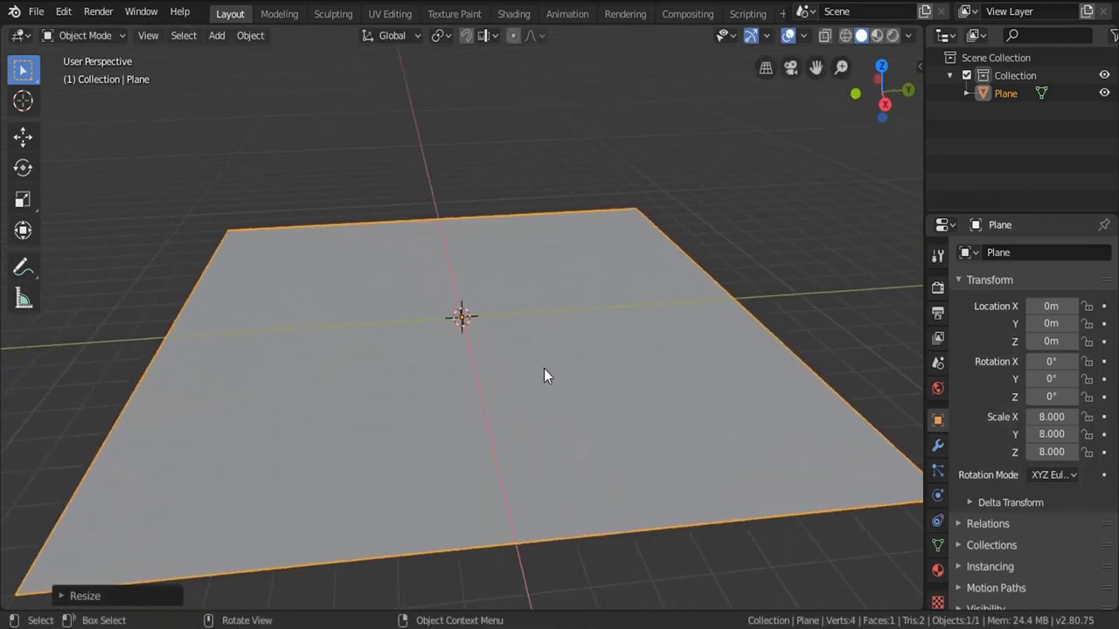
Cut the plane lengthwise along X with two evenly spaced edge loops, without sliding them
key("Tab")
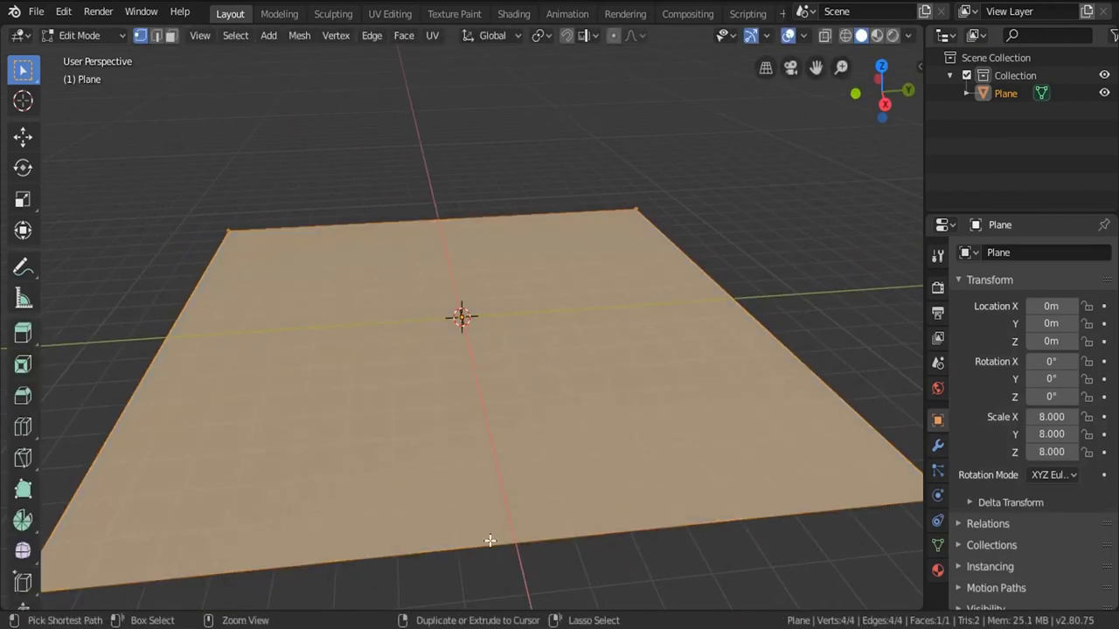
key("ctrl+r")
scroll(489, 540, "up", 1)
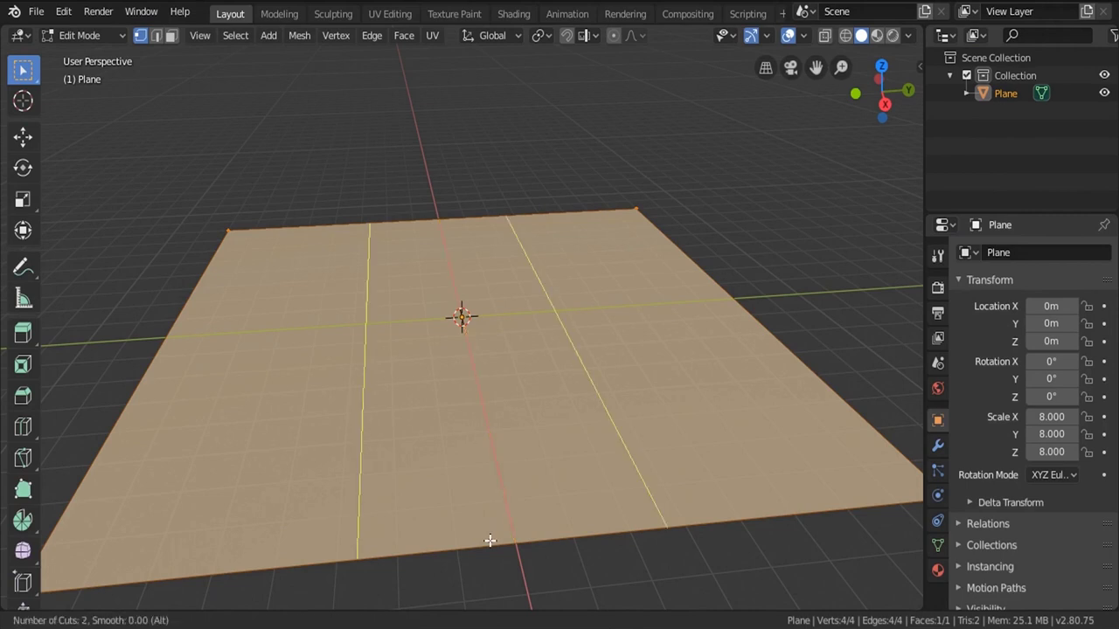
left_click(490, 540)
right_click(490, 540)
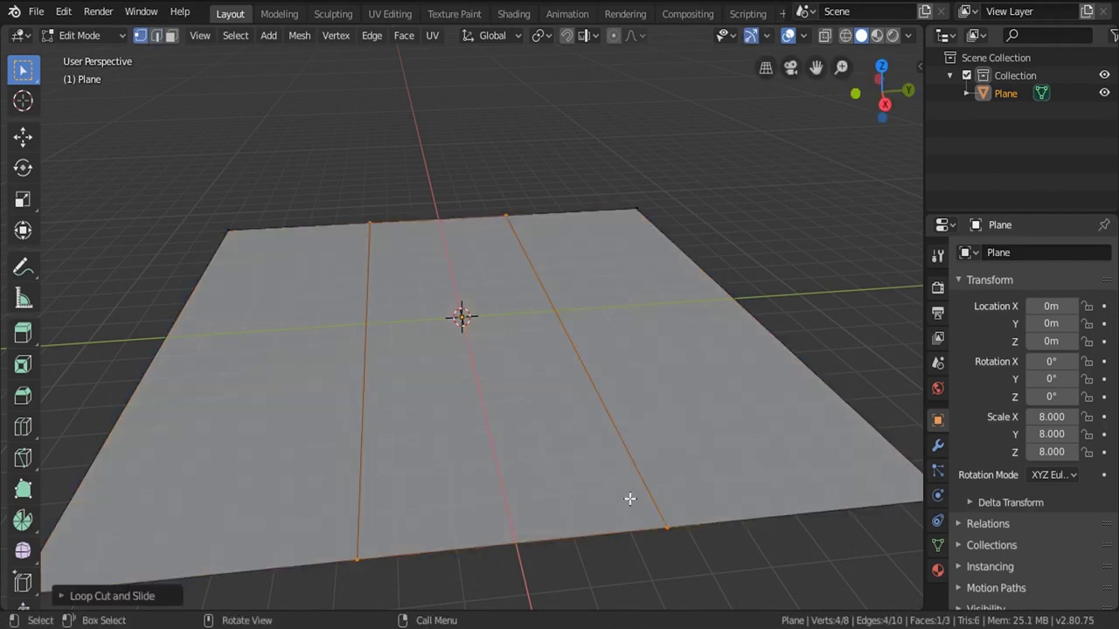
Scale the two new edge loops apart along Y to leave a wide road between two narrow sidewalks
key("s")
key("y")
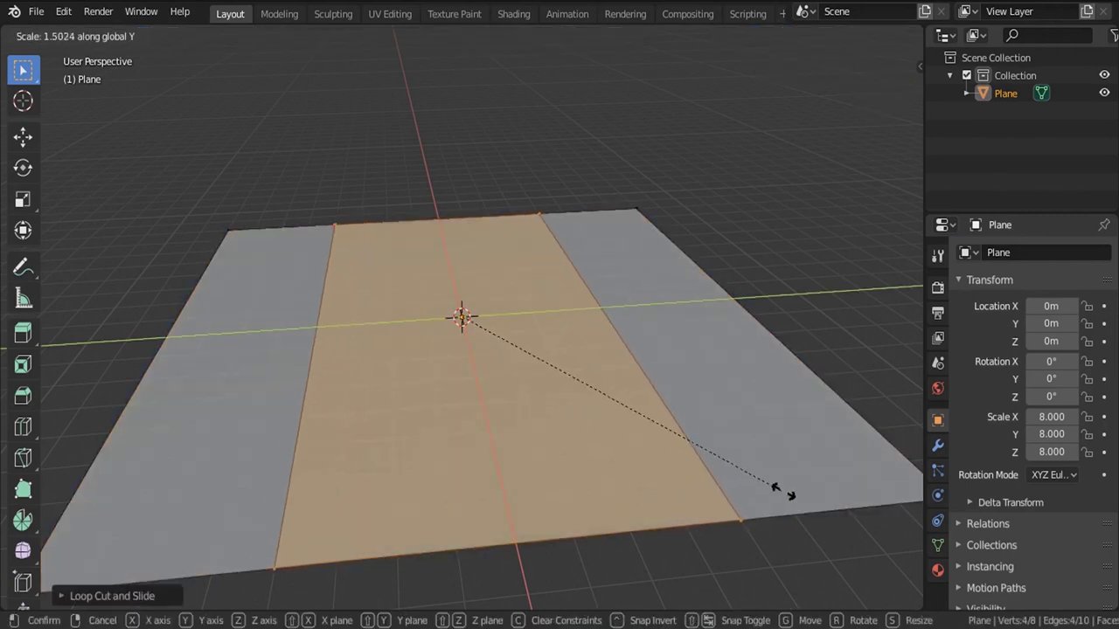
left_click(14, 509)
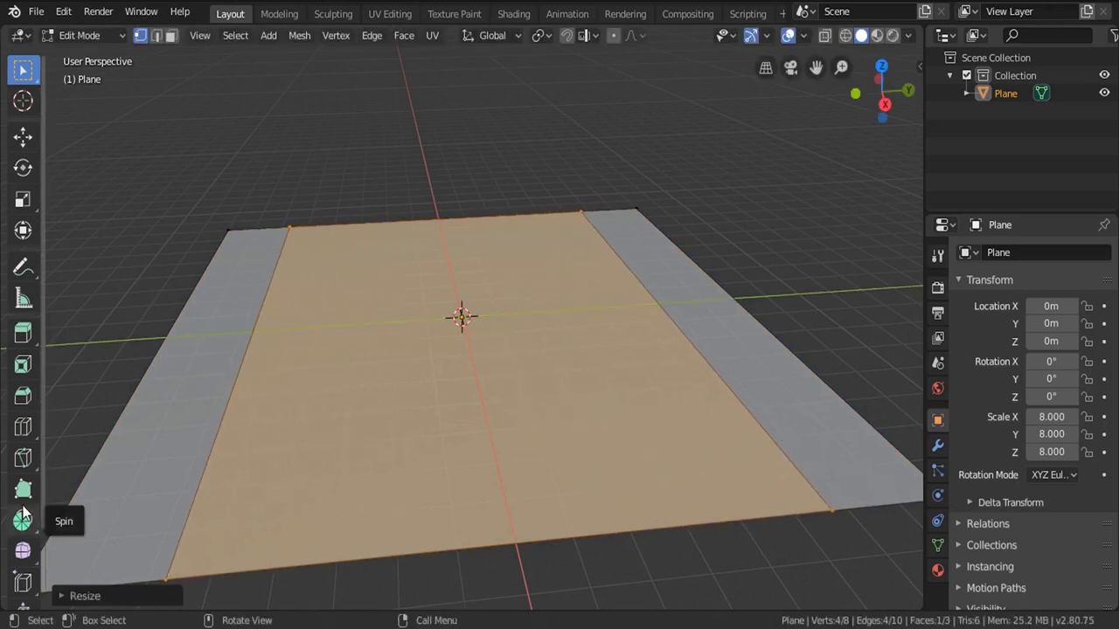
Extrude the wide middle face of the plane downward about 0.12 m to sink the road below the sidewalks
left_click(23, 136)
key("alt+a")
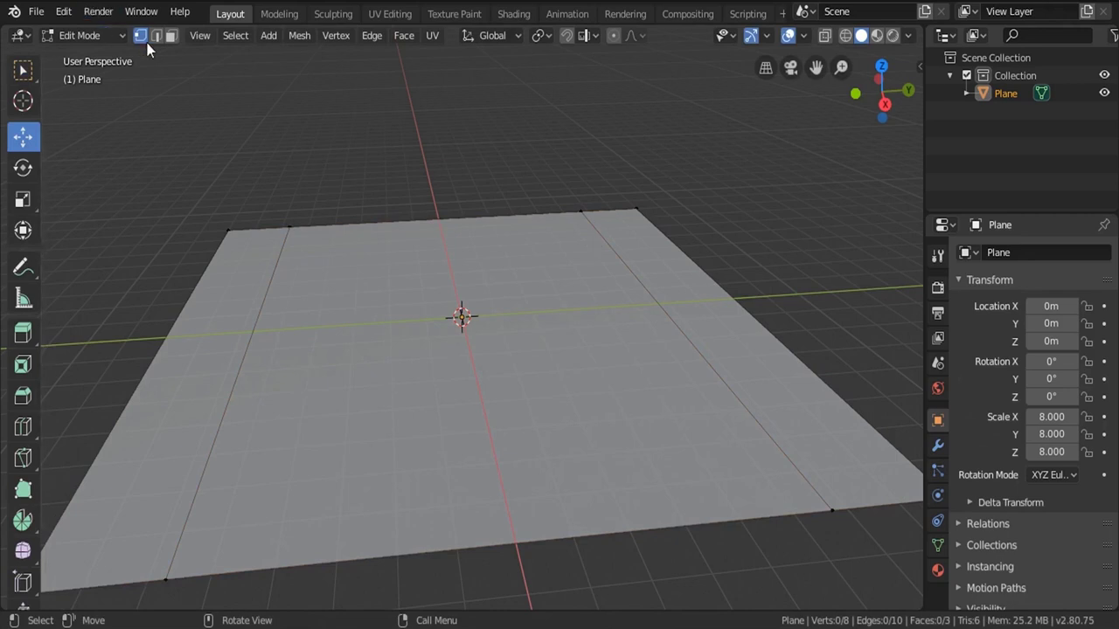
left_click(170, 35)
left_click(472, 323)
middle_click_drag(472, 324, 638, 393)
key("e")
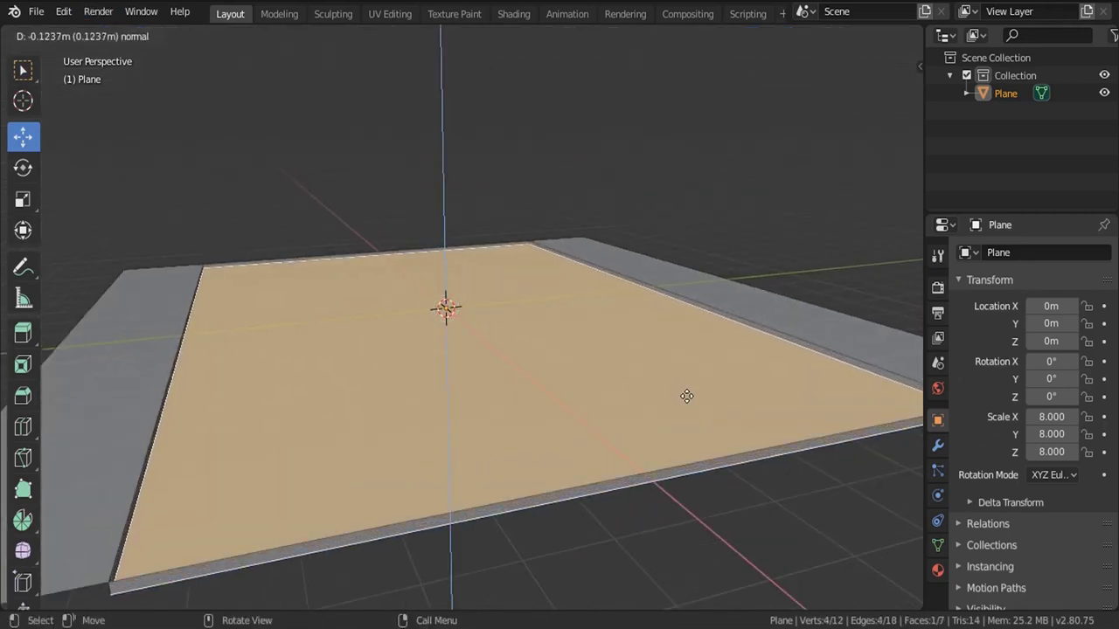
left_click(687, 396)
Delete the two thin vertical faces closing the near and far ends of the sunken road
left_click(639, 476)
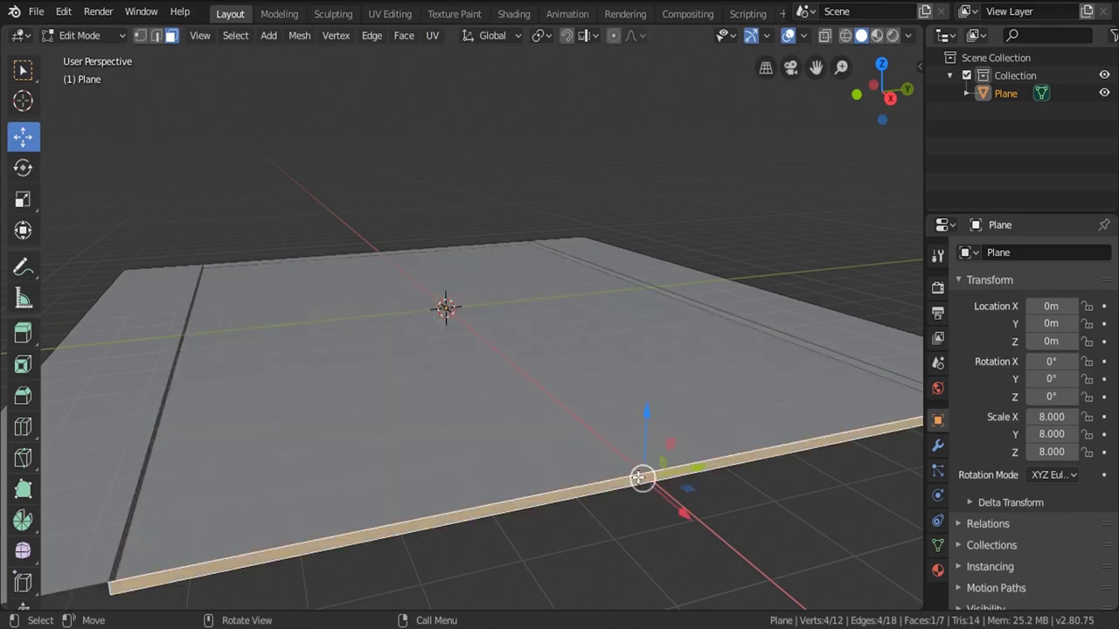
middle_click_drag(590, 455, 447, 430)
left_click(450, 443, "shift")
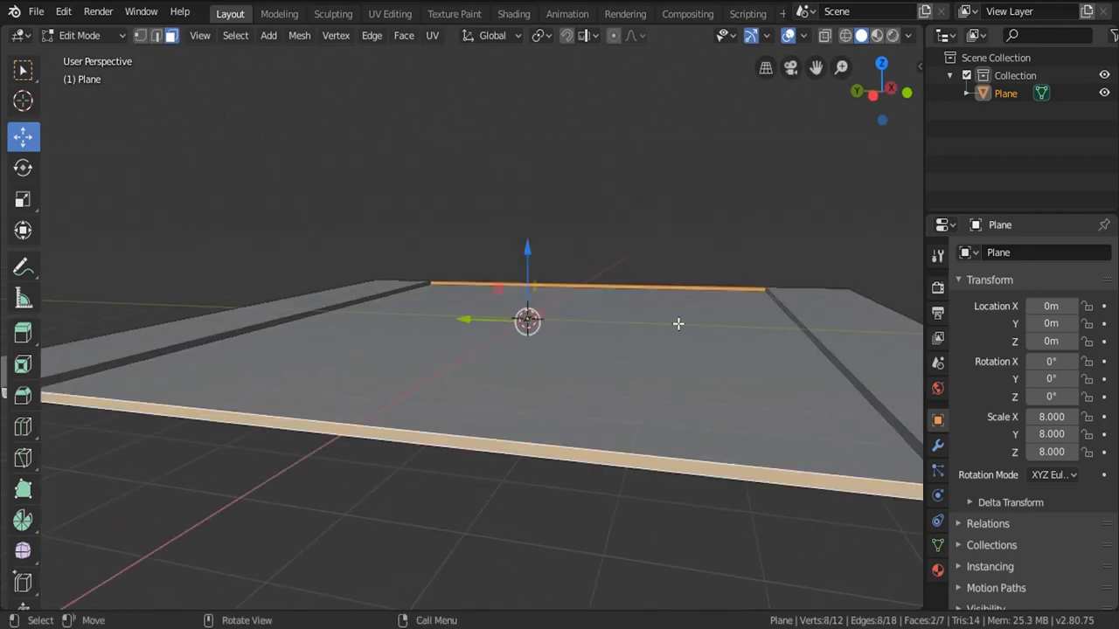
key("x")
left_click(673, 322)
middle_click_drag(690, 328, 461, 400)
key("Tab")
key("Tab")
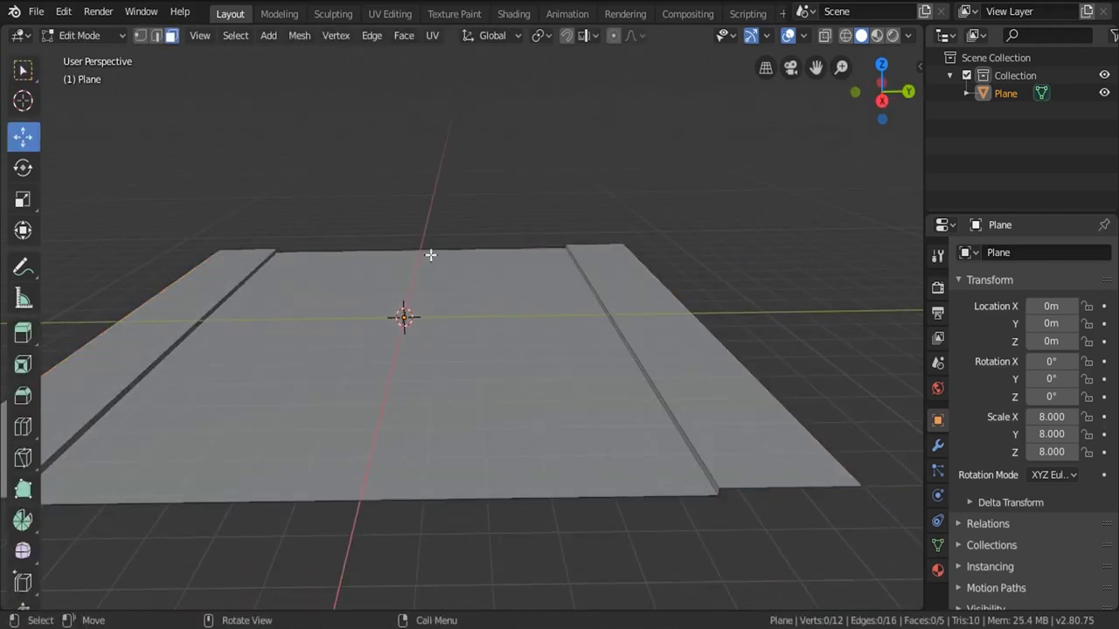
Divide the sunken road face into three lengthwise strips with two evenly spaced loop cuts
key("ctrl")
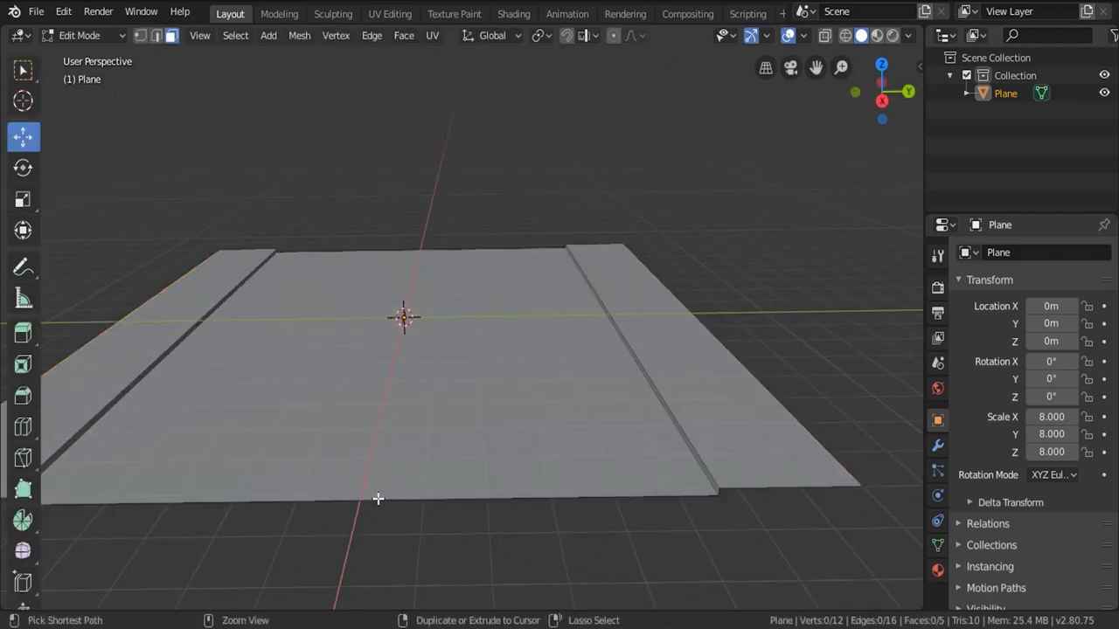
key("ctrl+r")
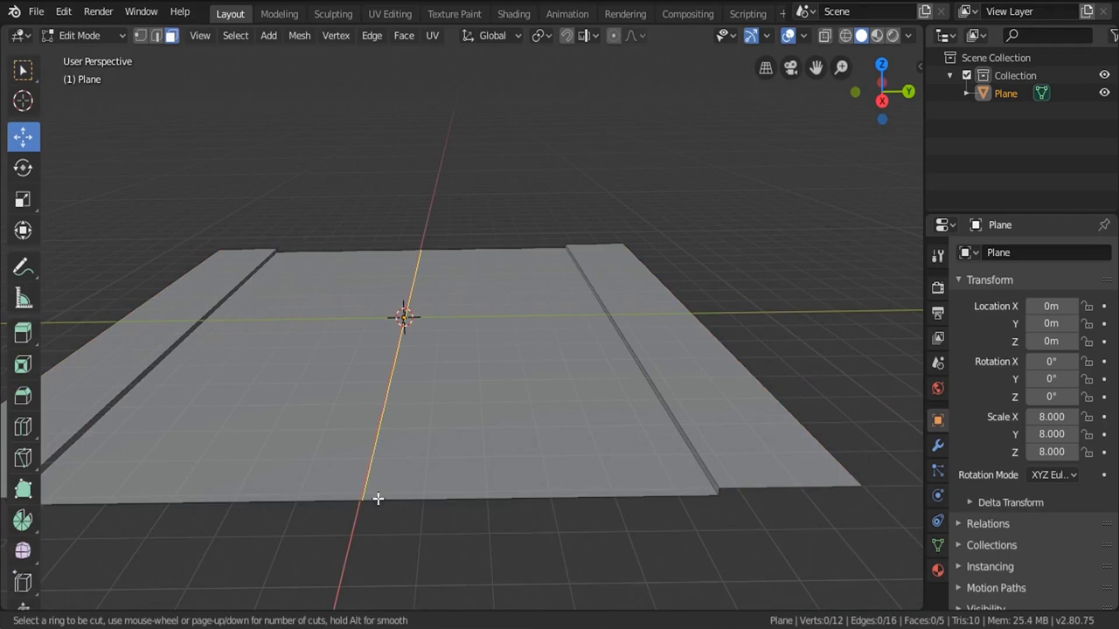
scroll(378, 498, "up", 1)
left_click(377, 498)
right_click(378, 498)
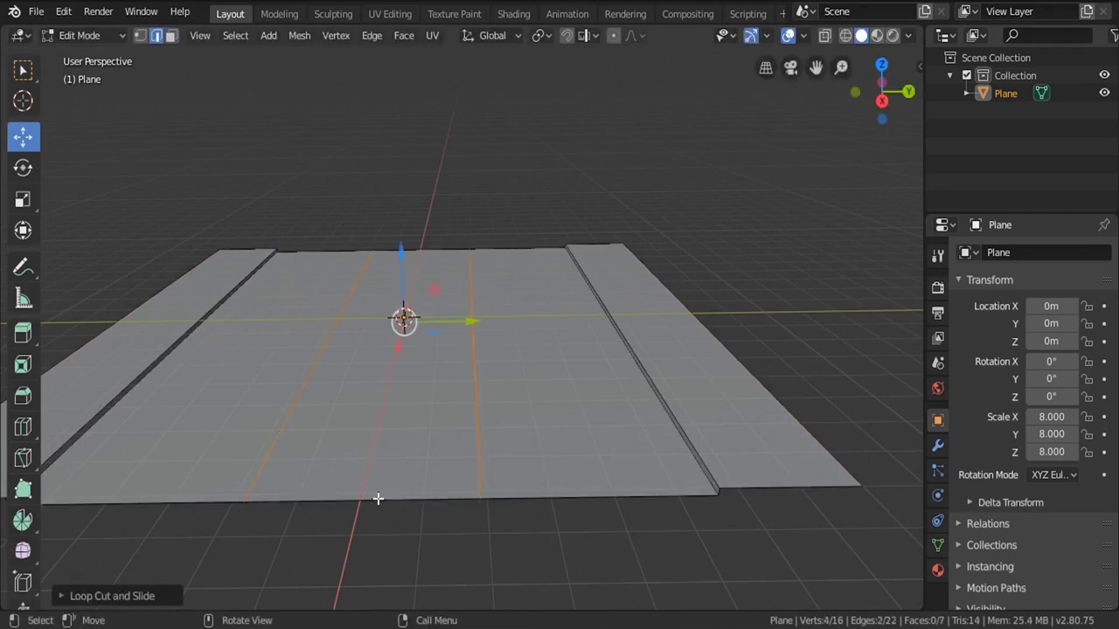
Raise the road's central strip slightly along Z to give the road a gentle crown, and return to Object Mode
left_click(171, 35)
left_click(370, 361)
middle_click_drag(370, 361, 384, 321)
scroll(385, 320, "up", 3)
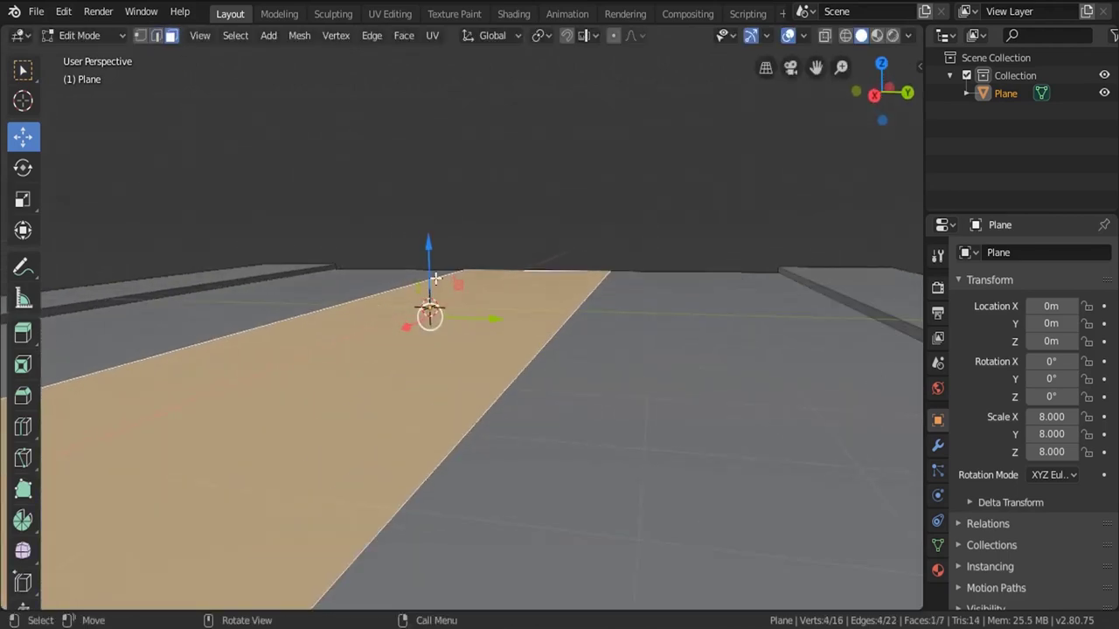
left_click_drag(428, 254, 429, 246)
key("Tab")
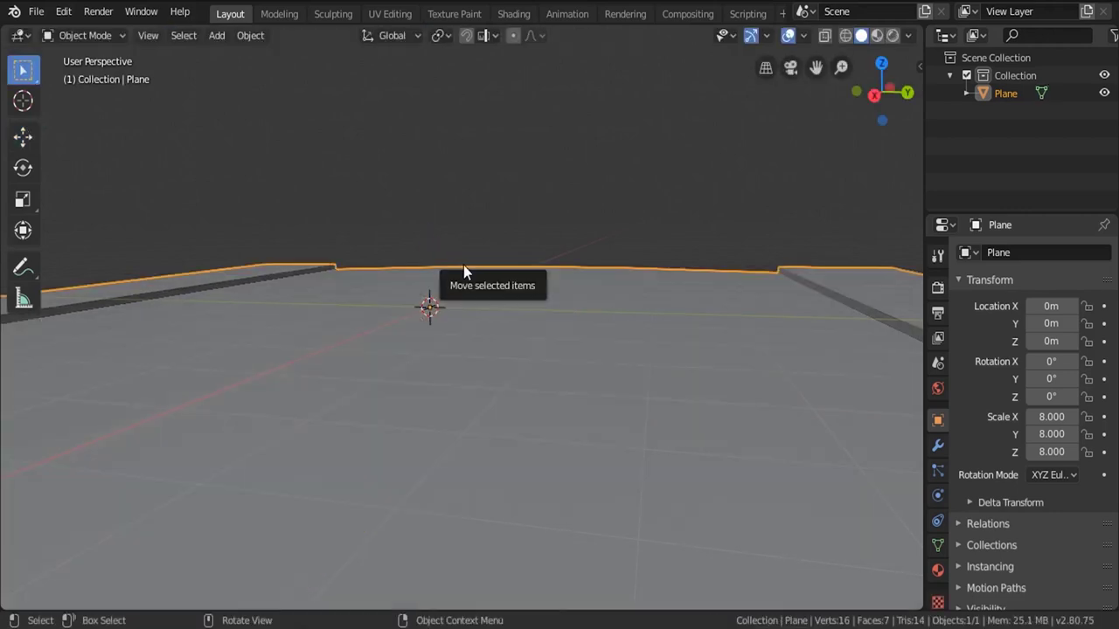
scroll(472, 289, "down", 3)
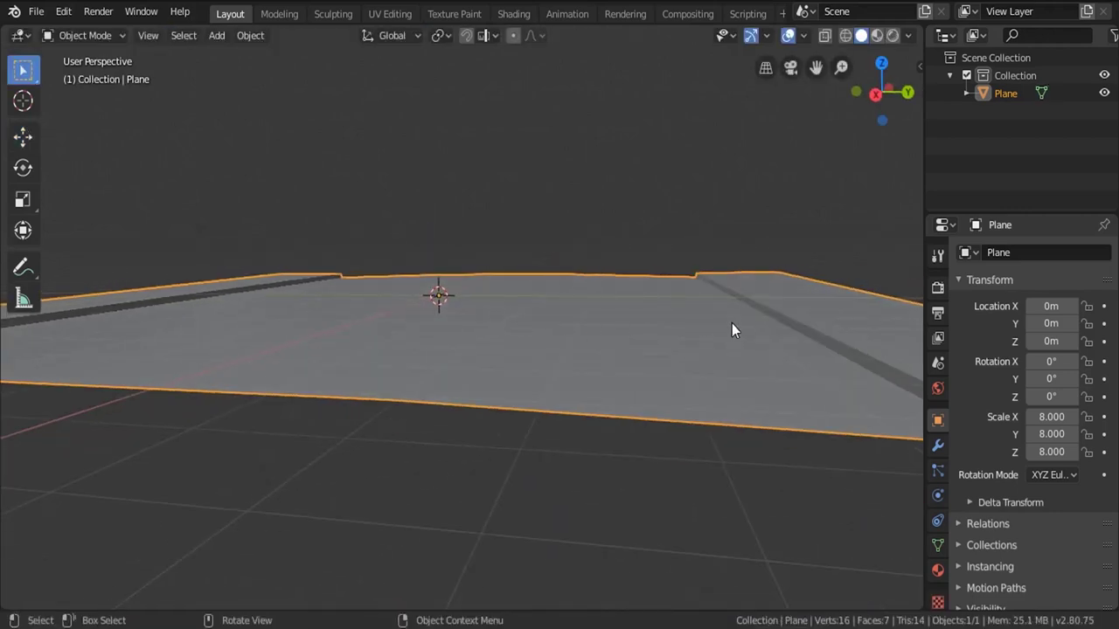
middle_click_drag(504, 298, 504, 334)
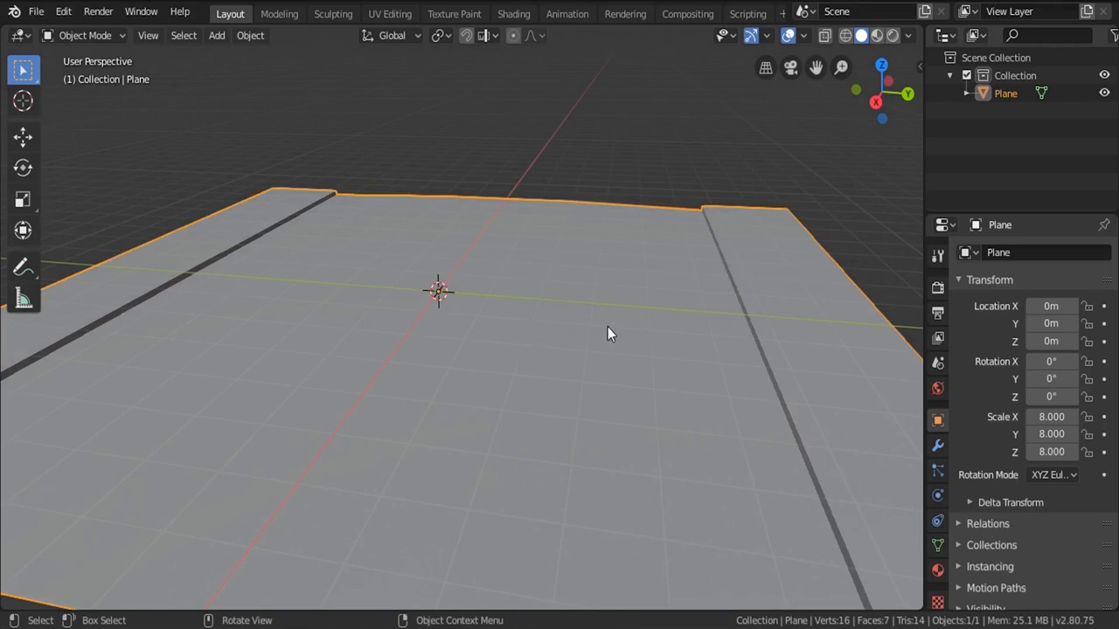
Add a Bevel modifier to the road plane
middle_click_drag(691, 352, 842, 394)
middle_click_drag(780, 355, 699, 221, "ctrl")
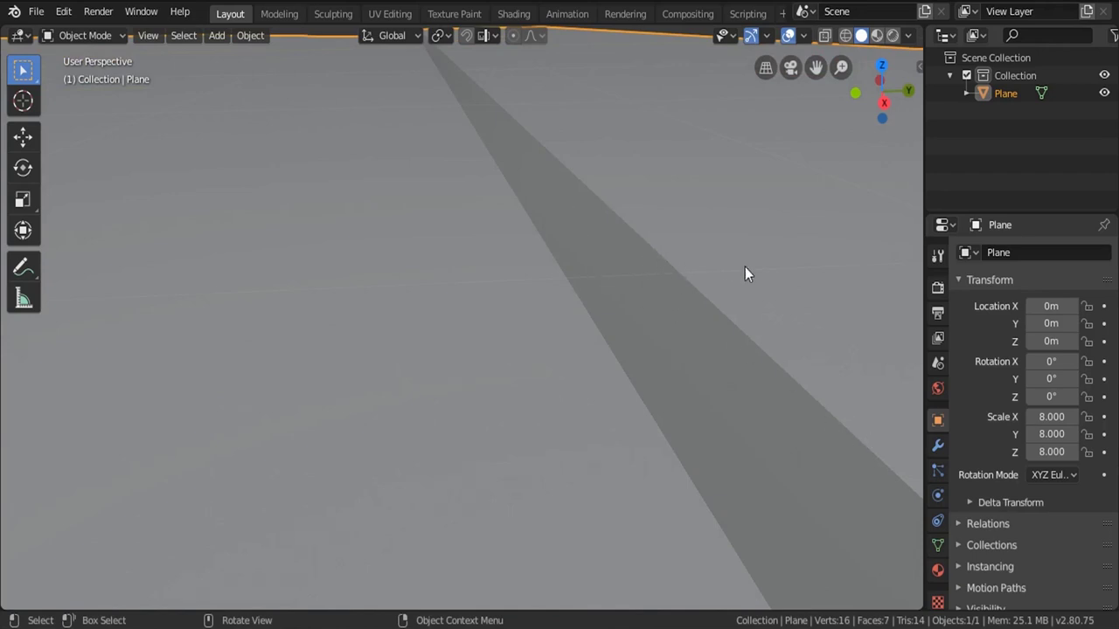
left_click(937, 448)
left_click(990, 253)
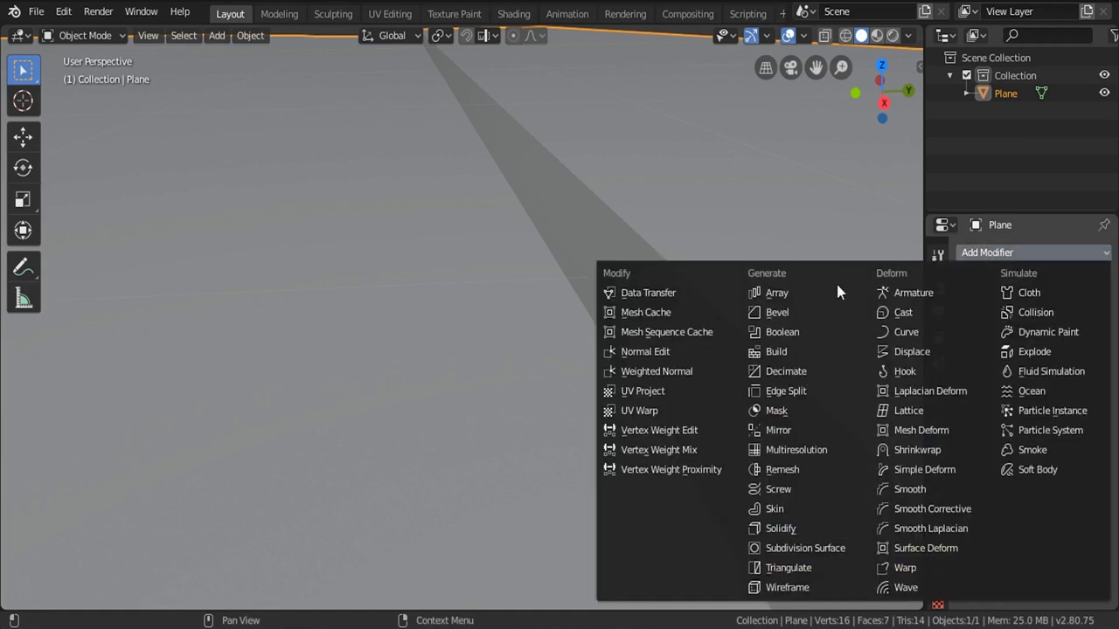
left_click(785, 316)
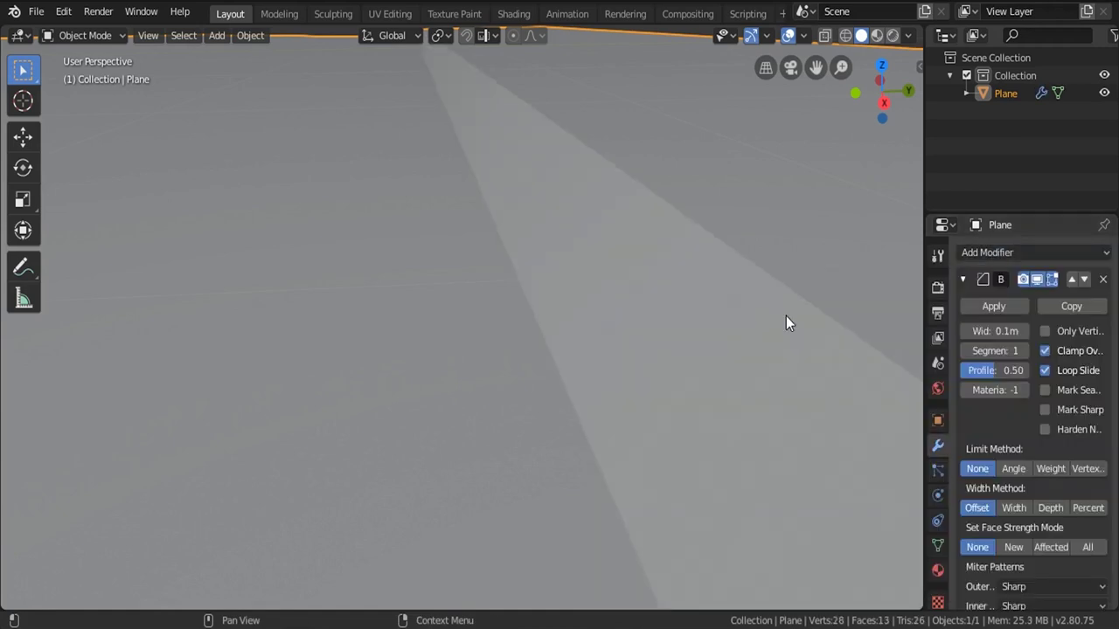
Show the plane's transform values and apply its scale
key("n")
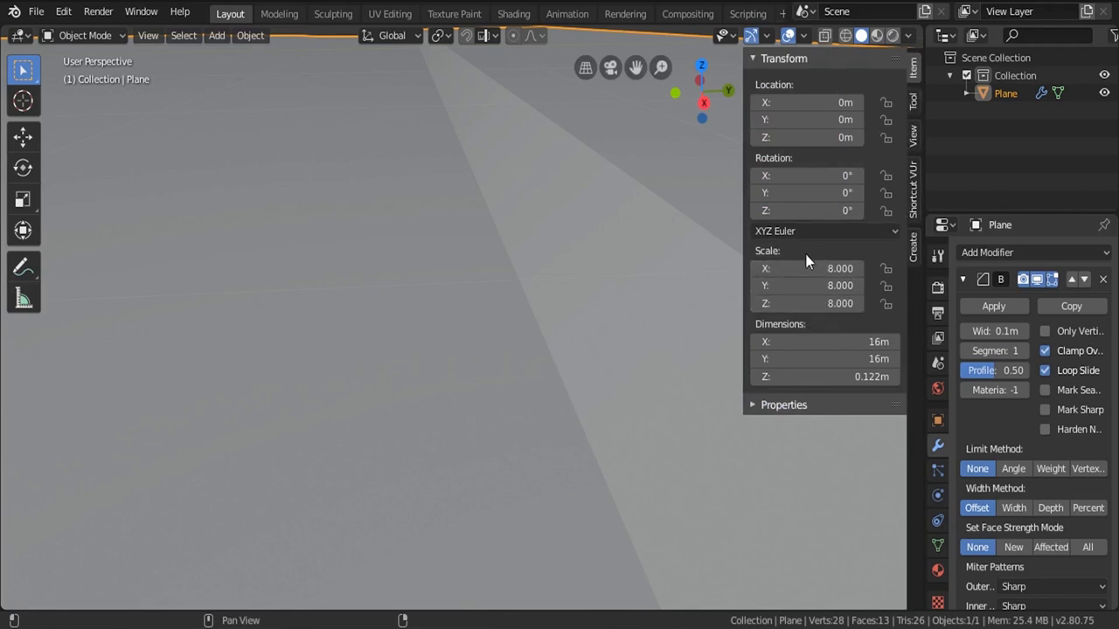
key("ctrl+a")
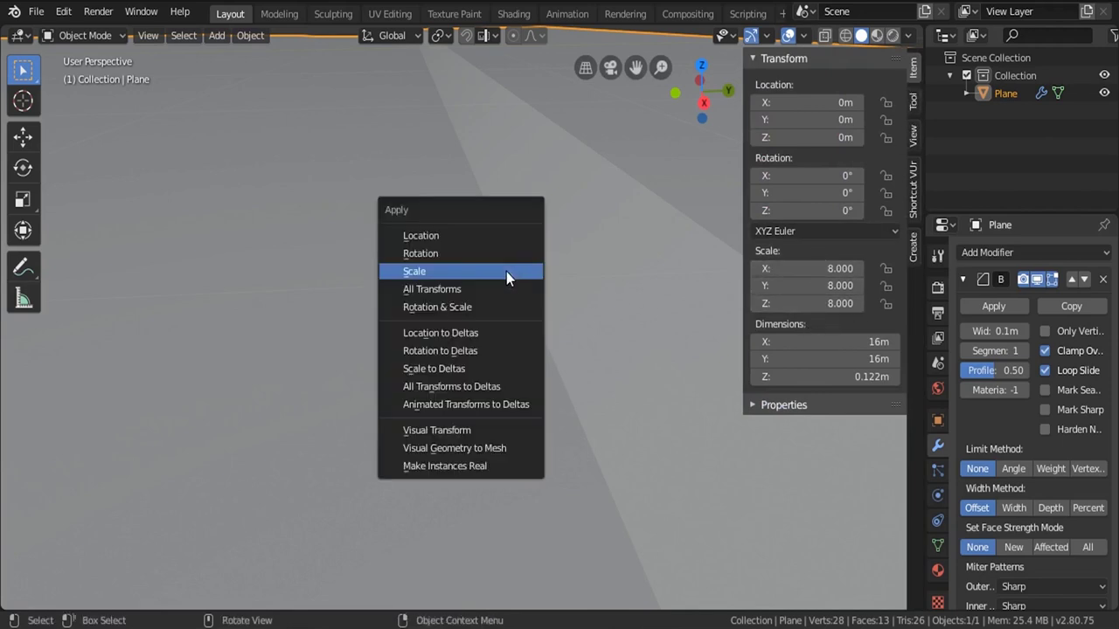
left_click(418, 271)
Set the bevel's width to 0.025 m and its segments to 3, and hide the transform values
left_click(979, 331)
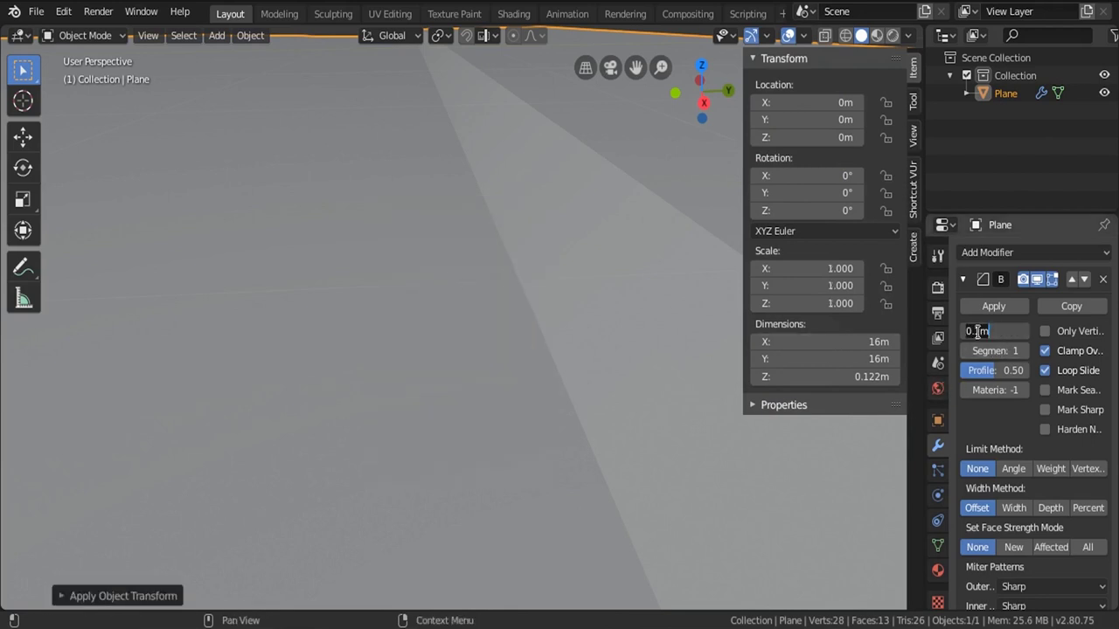
left_click(975, 331)
key("Return")
scroll(484, 305, "down", 3)
middle_click_drag(483, 305, 554, 326)
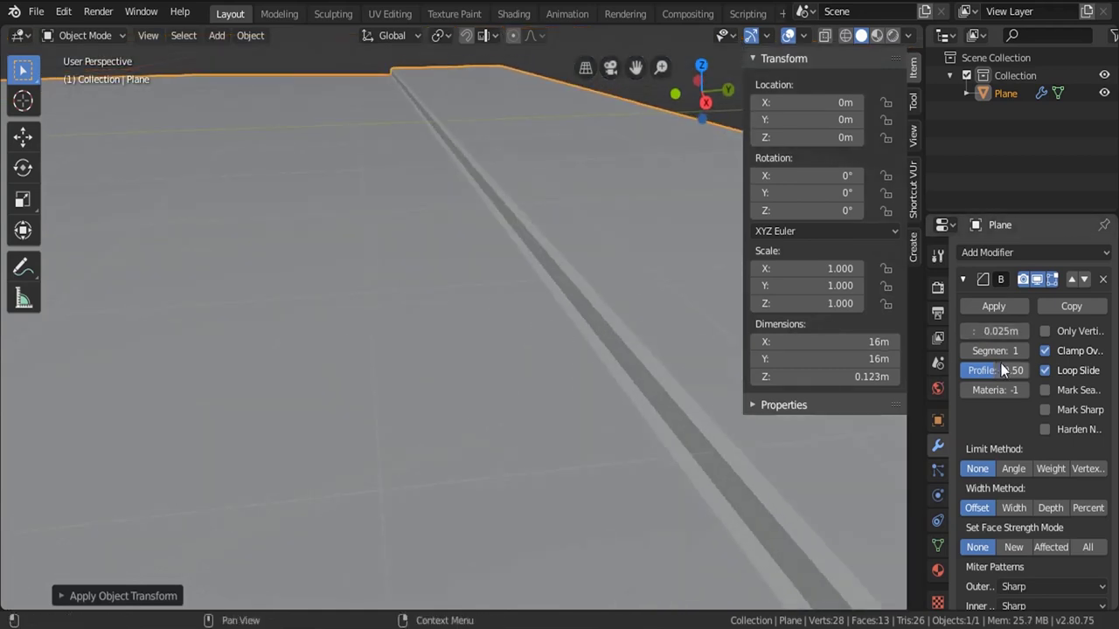
left_click(1026, 353)
left_click(1026, 353)
key("n")
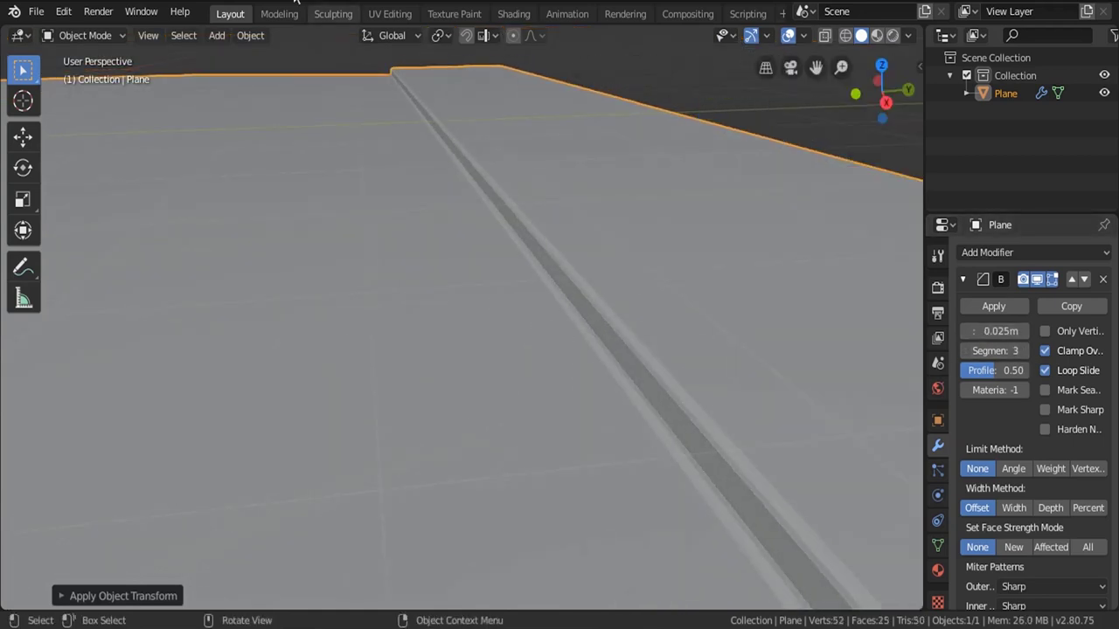
Apply smooth shading to the road plane
left_click(254, 36)
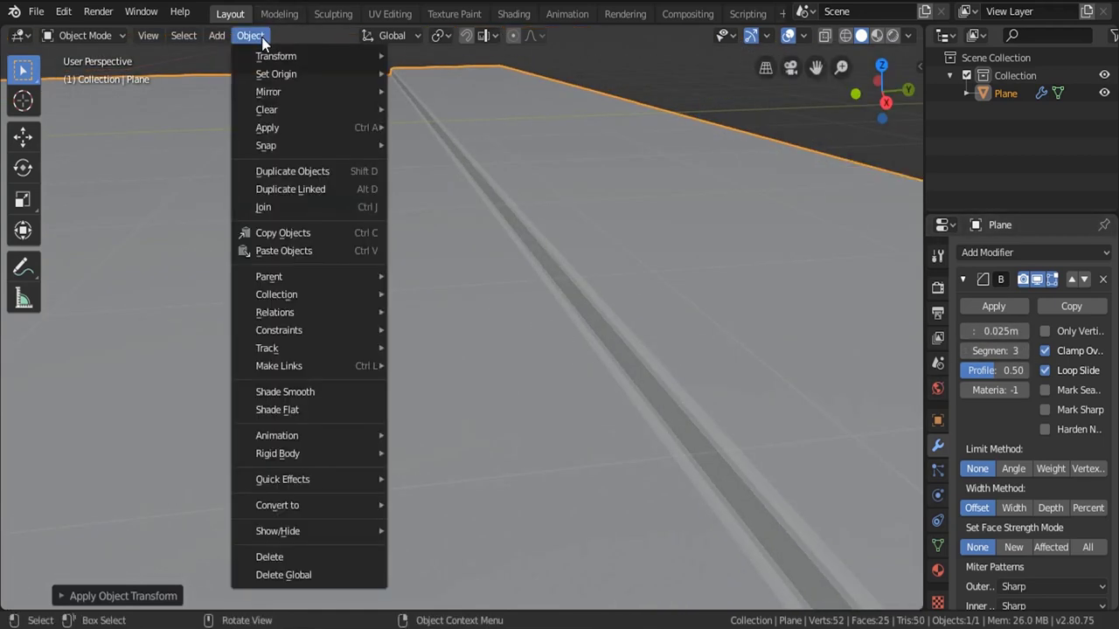
left_click(264, 392)
middle_click_drag(573, 289, 478, 418)
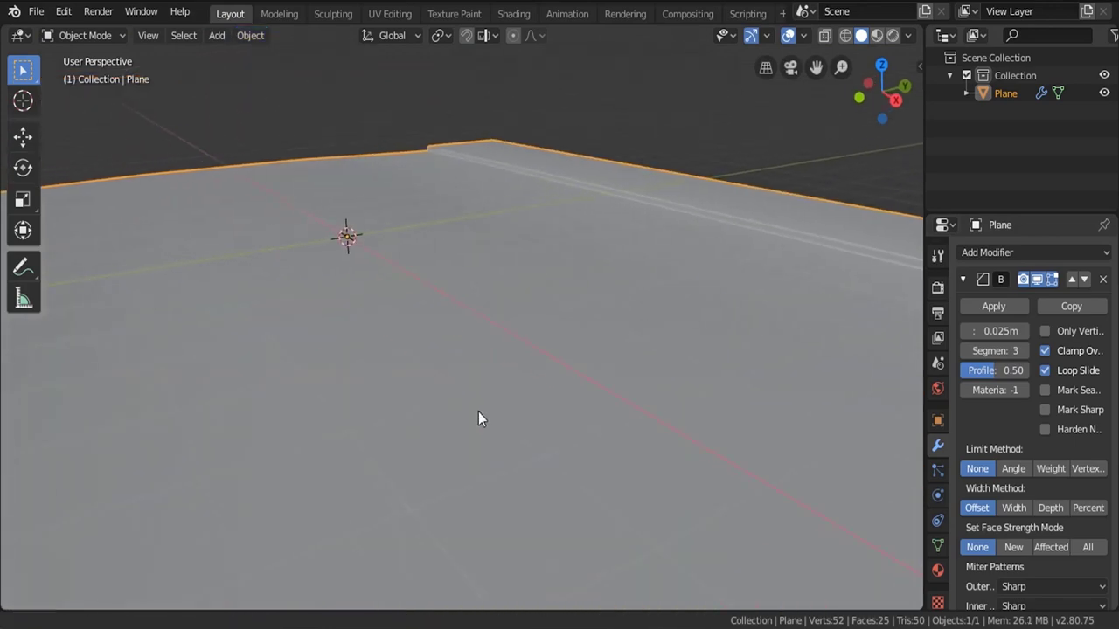
scroll(498, 385, "down", 5)
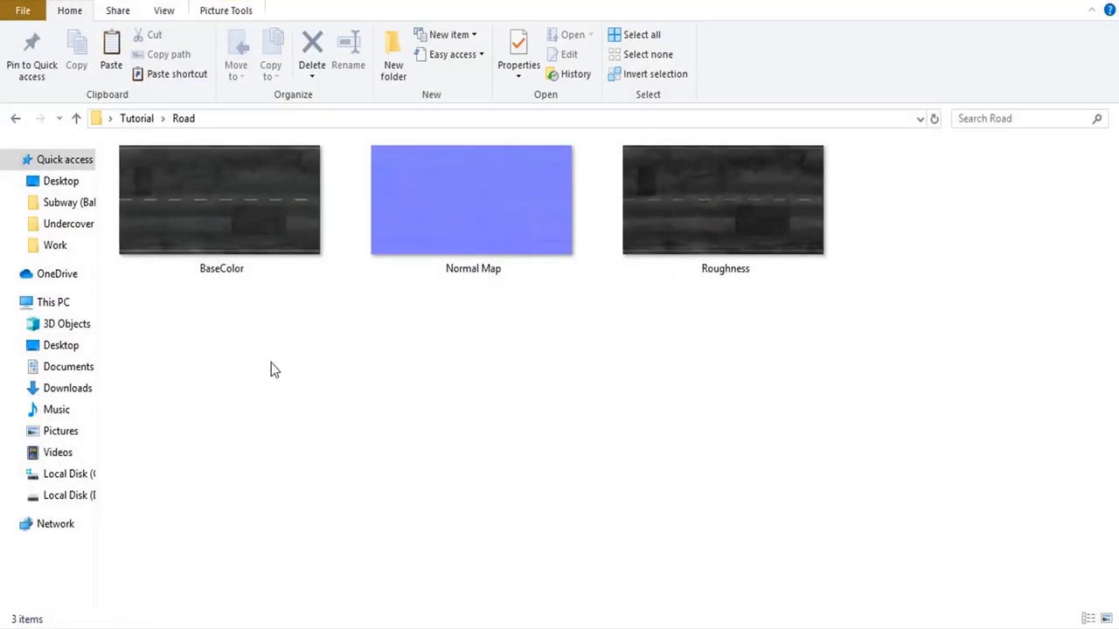
Examine the BaseColor, Normal Map and Roughness images in the Tutorial\Road folder
left_click_drag(186, 333, 714, 199)
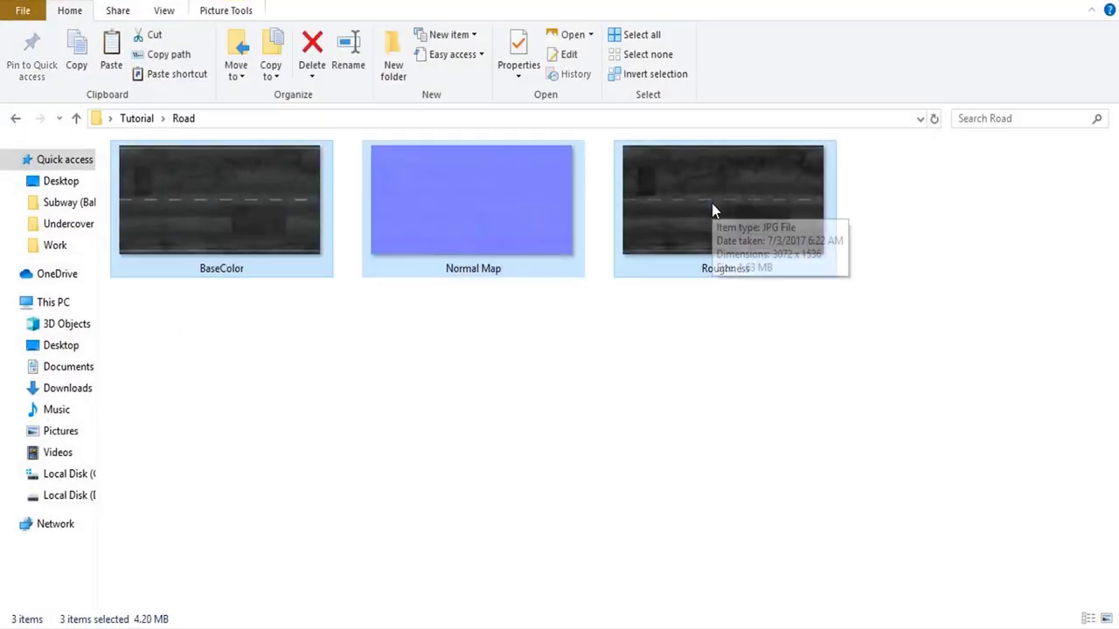
left_click(404, 382)
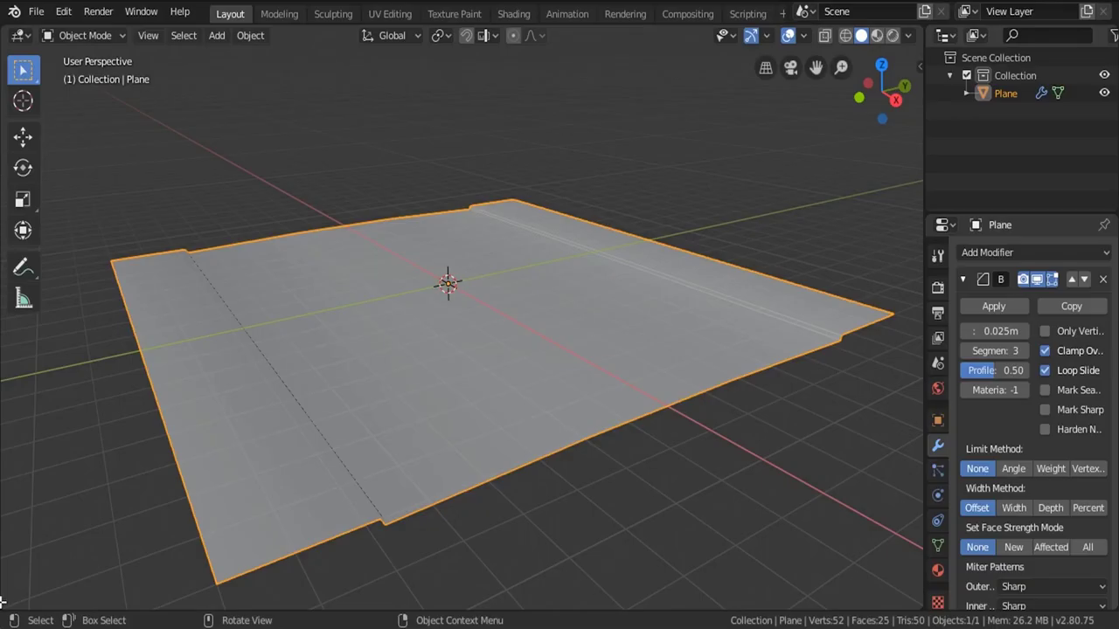
Split the 3D viewport vertically, turn the left half into a Shader Editor and hide its sidebar
left_click_drag(3, 601, 436, 603)
left_click(19, 36)
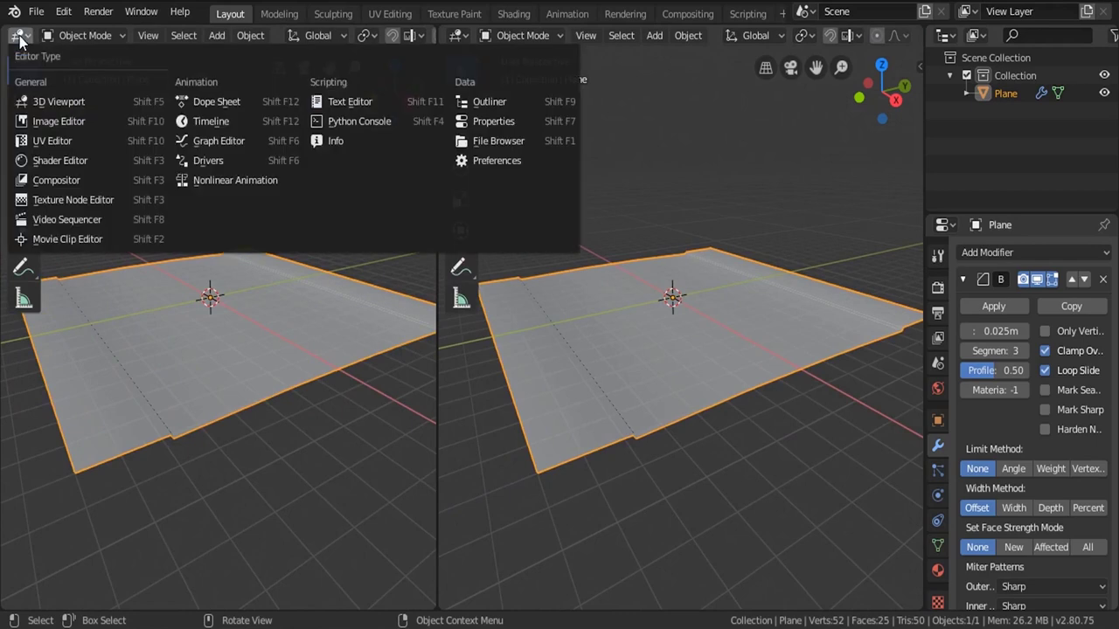
left_click(54, 161)
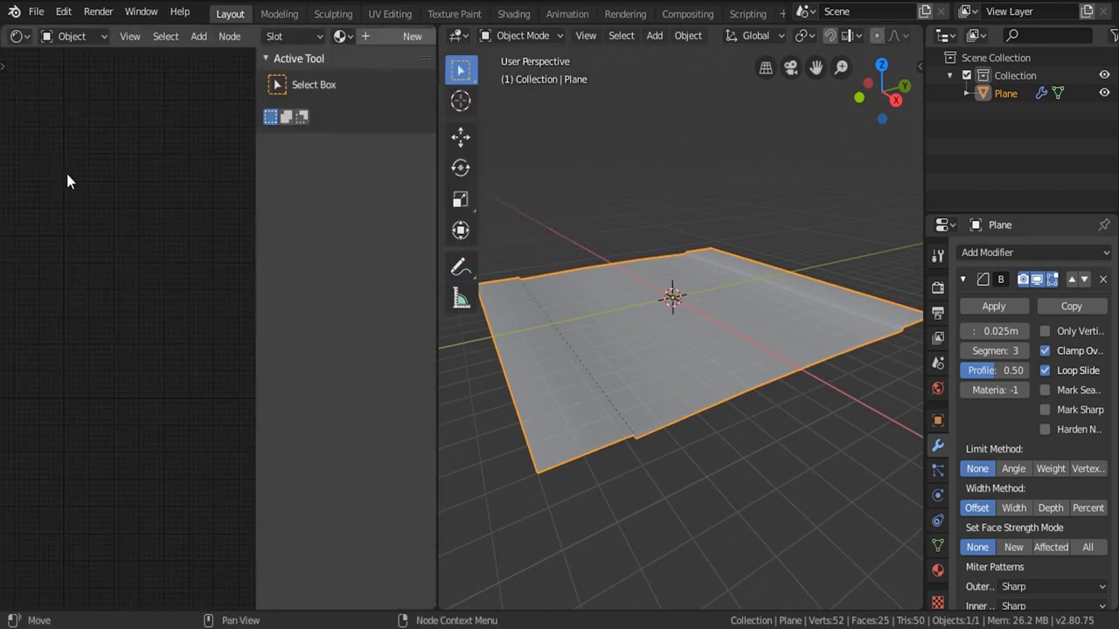
key("n")
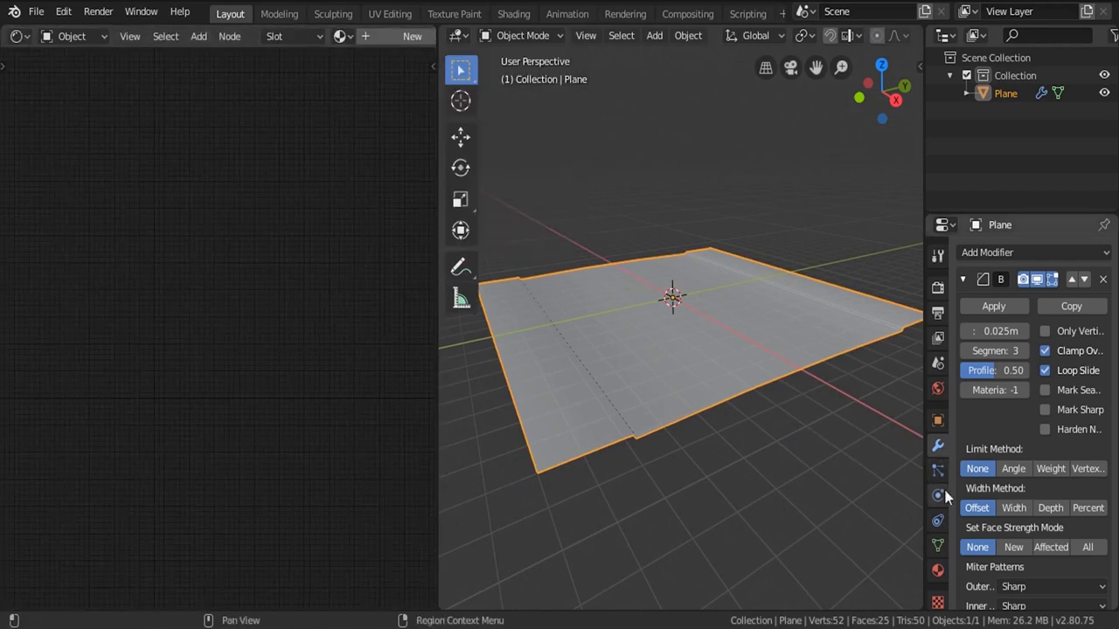
Create a new material for the plane and name it Road
left_click(937, 570)
left_click(1049, 327)
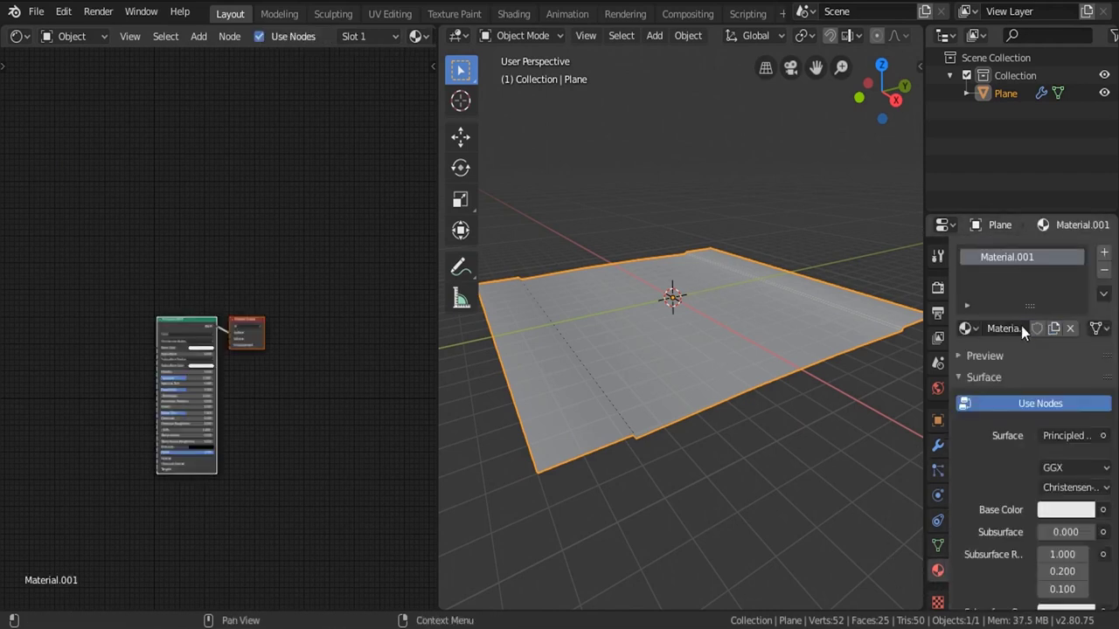
type("Road")
key("Return")
Maximize the Shader Editor and import the BaseColor, Roughness and Normal Map images from the file explorer as image texture nodes
scroll(251, 291, "up", 4)
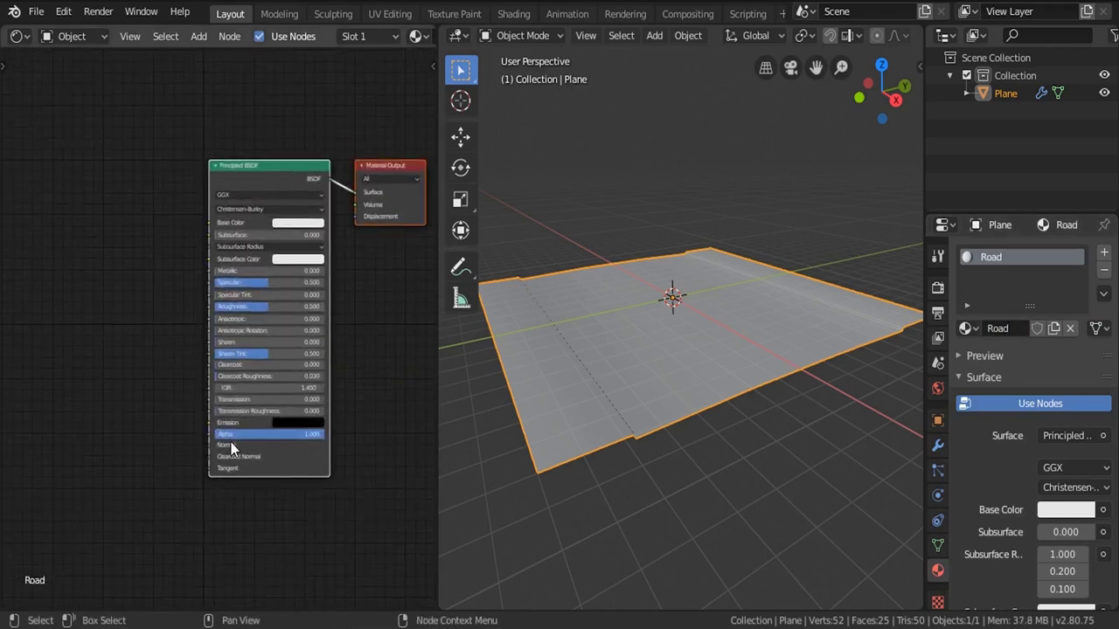
scroll(229, 344, "up", 1)
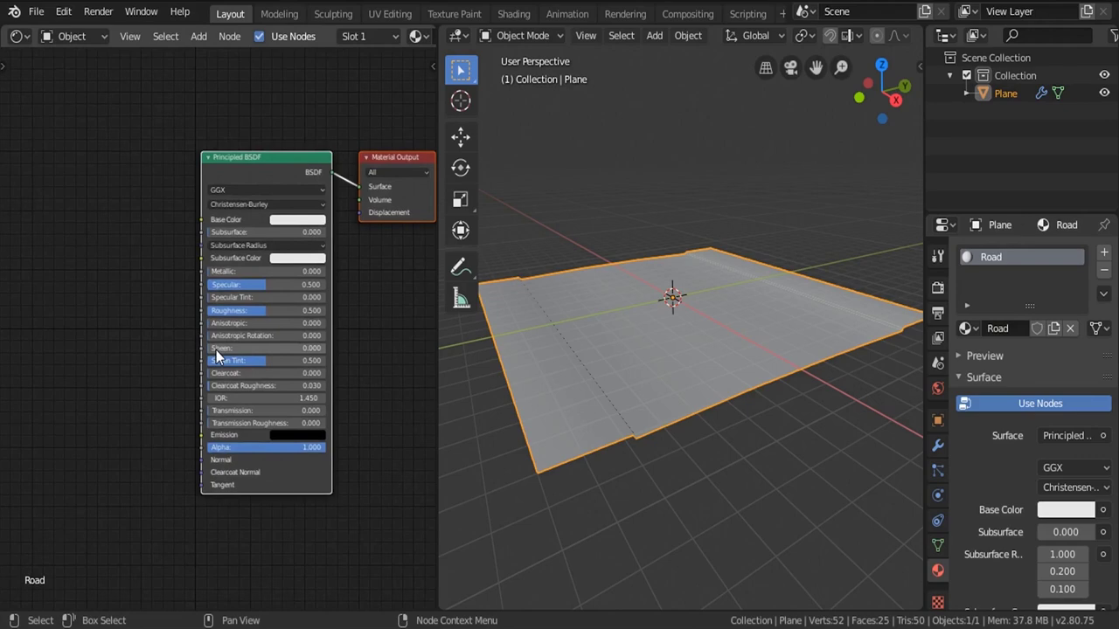
key("ctrl+space")
scroll(477, 372, "up", 1)
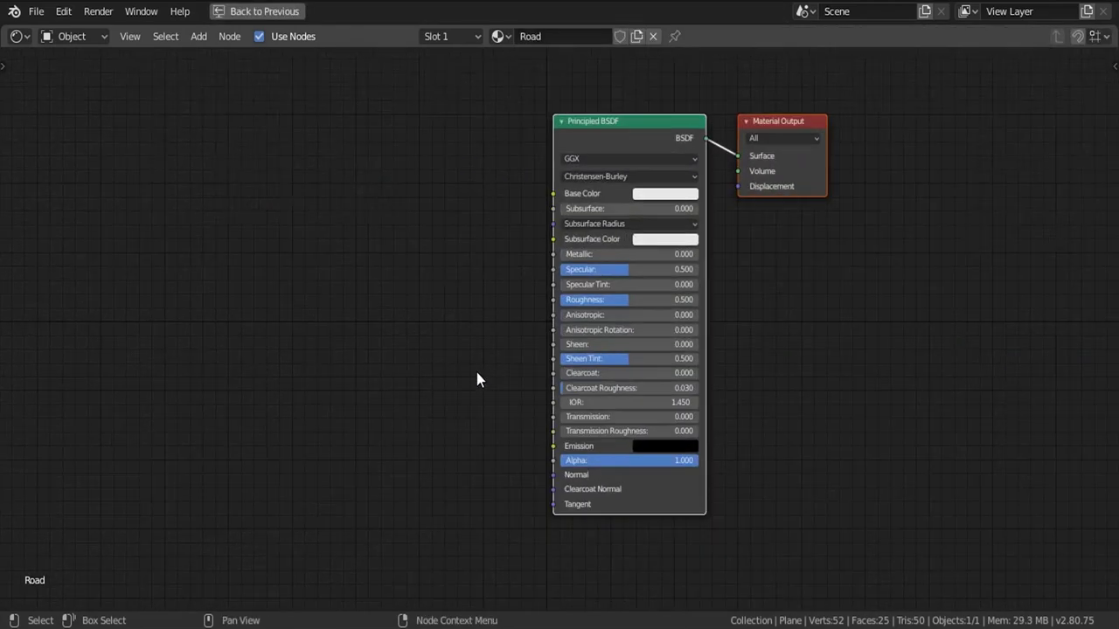
left_click(432, 628)
double_click(462, 1)
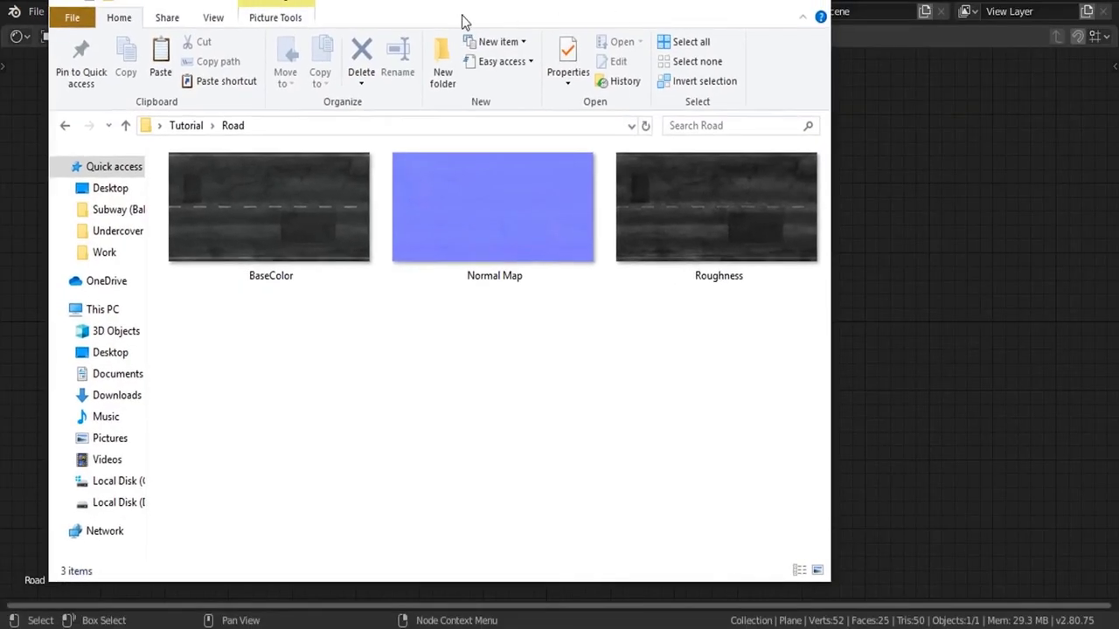
left_click_drag(436, 6, 912, 33)
left_click_drag(786, 241, 345, 155)
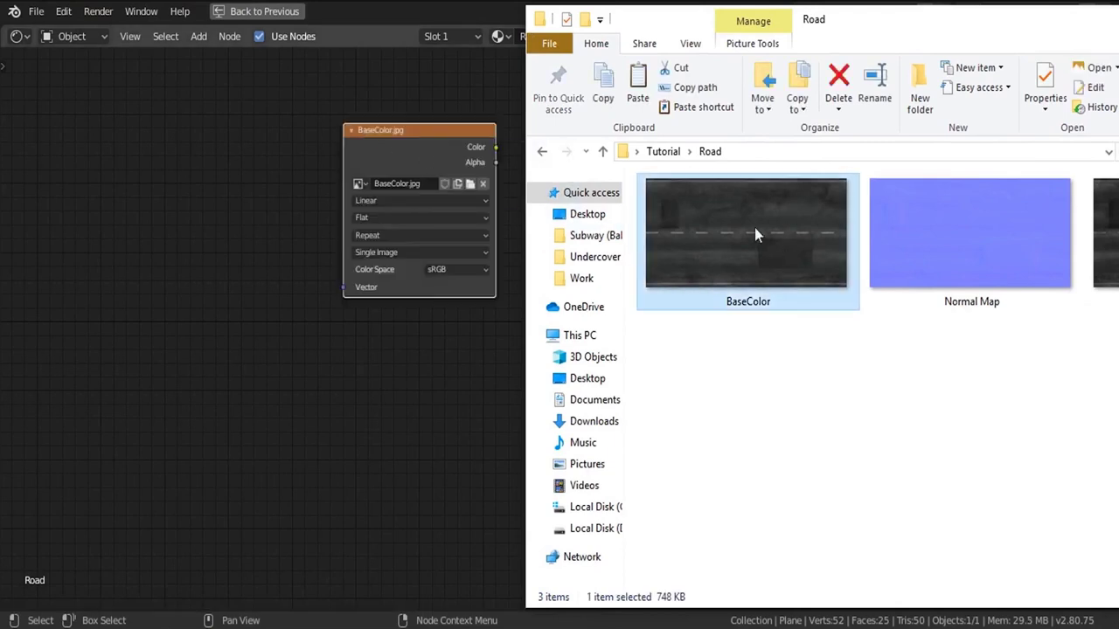
left_click_drag(1103, 231, 449, 443)
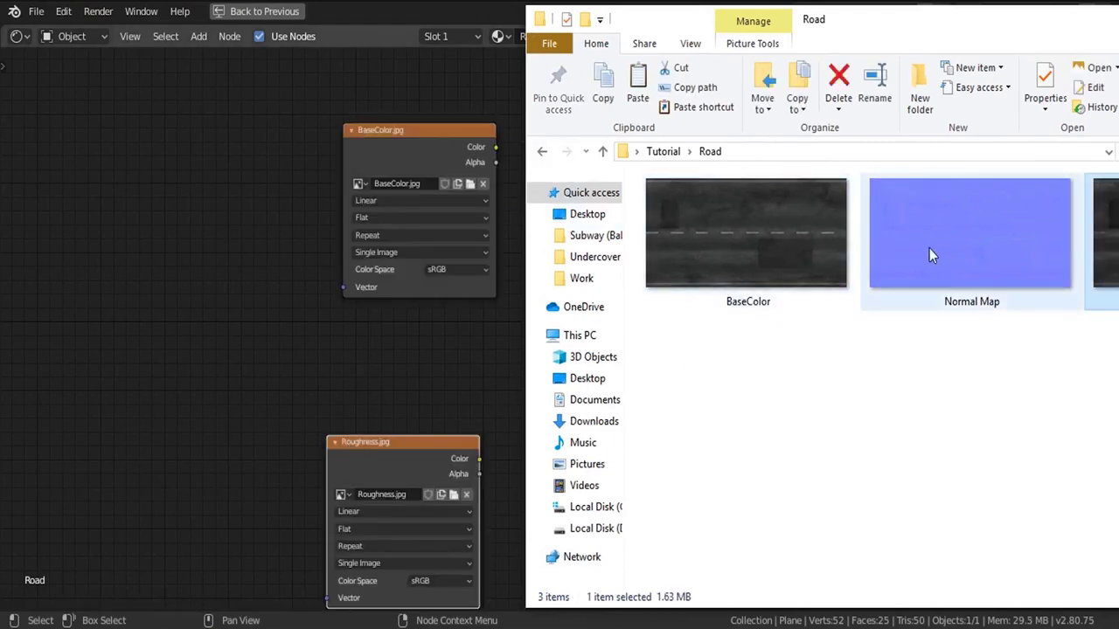
left_click_drag(929, 252, 157, 504)
Stack the Roughness and Normal Map image nodes beneath the BaseColor node
middle_click_drag(274, 423, 217, 240)
left_click_drag(338, 269, 344, 156)
left_click_drag(209, 333, 396, 358)
Link the colour outputs of BaseColor, Roughness and Normal Map images to the Principled BSDF's Base Color, Roughness and Normal inputs
middle_click_drag(435, 113, 402, 349)
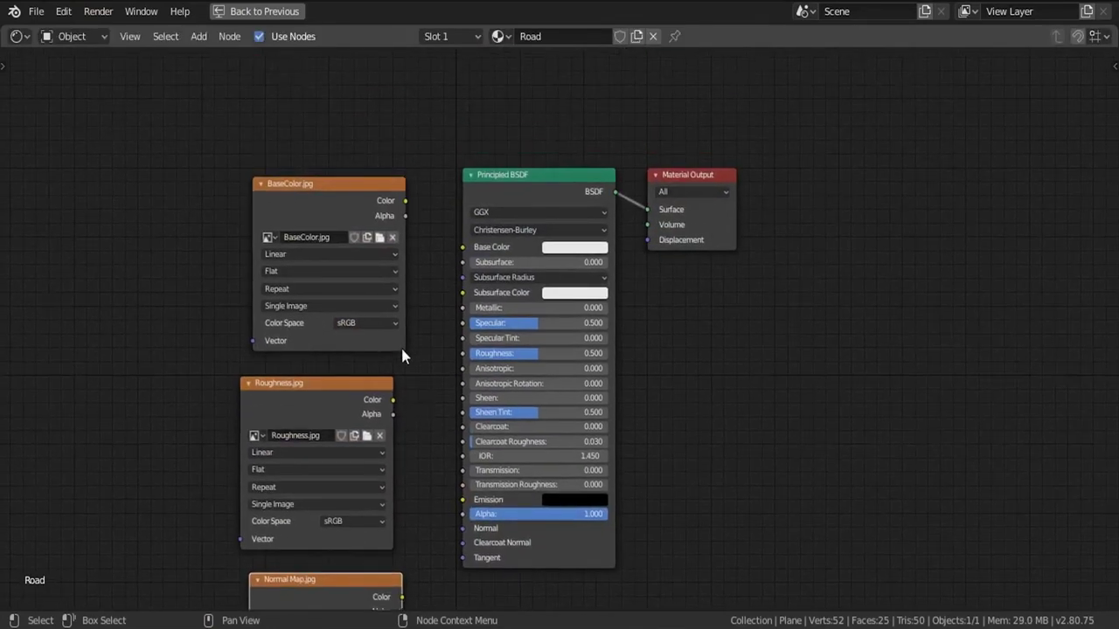
left_click_drag(406, 203, 463, 248)
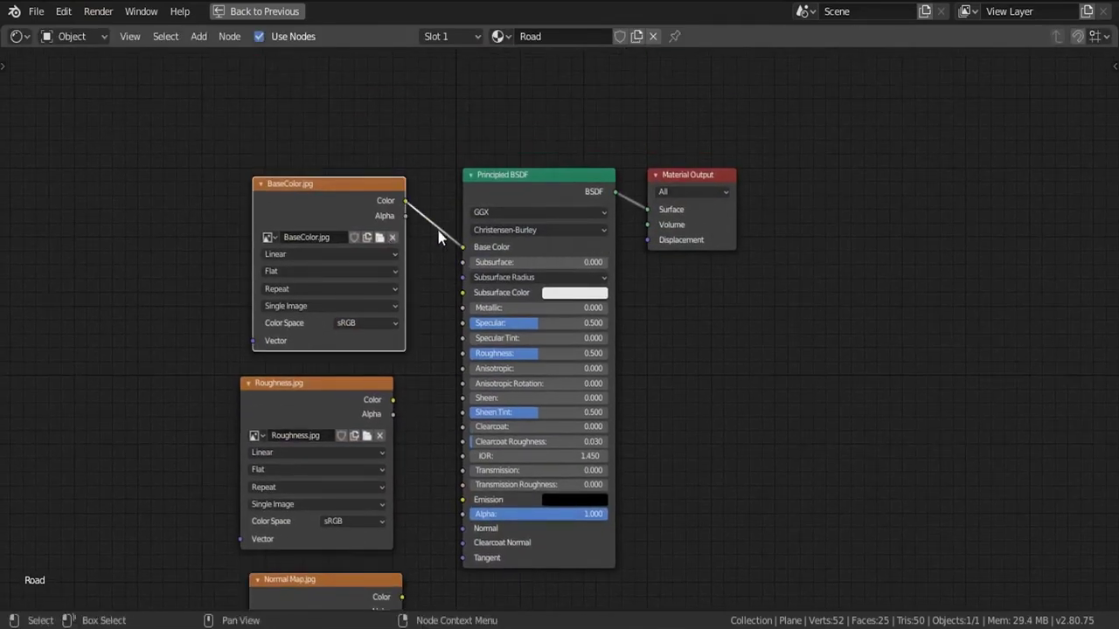
middle_click_drag(390, 338, 389, 279)
scroll(390, 279, "up", 2)
left_click_drag(395, 258, 483, 200)
middle_click_drag(411, 434, 415, 299)
left_click_drag(410, 371, 487, 285)
Insert a Normal Map node into the link between the Normal Map image and the shader's Normal input
left_click_drag(327, 365, 309, 364)
key("shift+a")
left_click(522, 411)
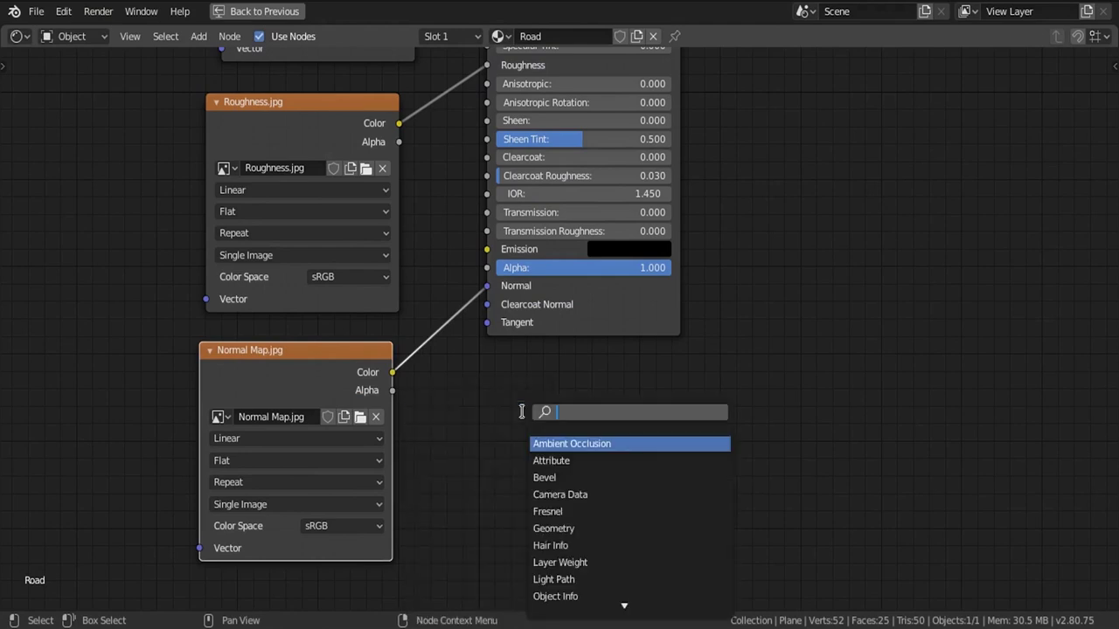
type("norm")
key("Down")
key("Return")
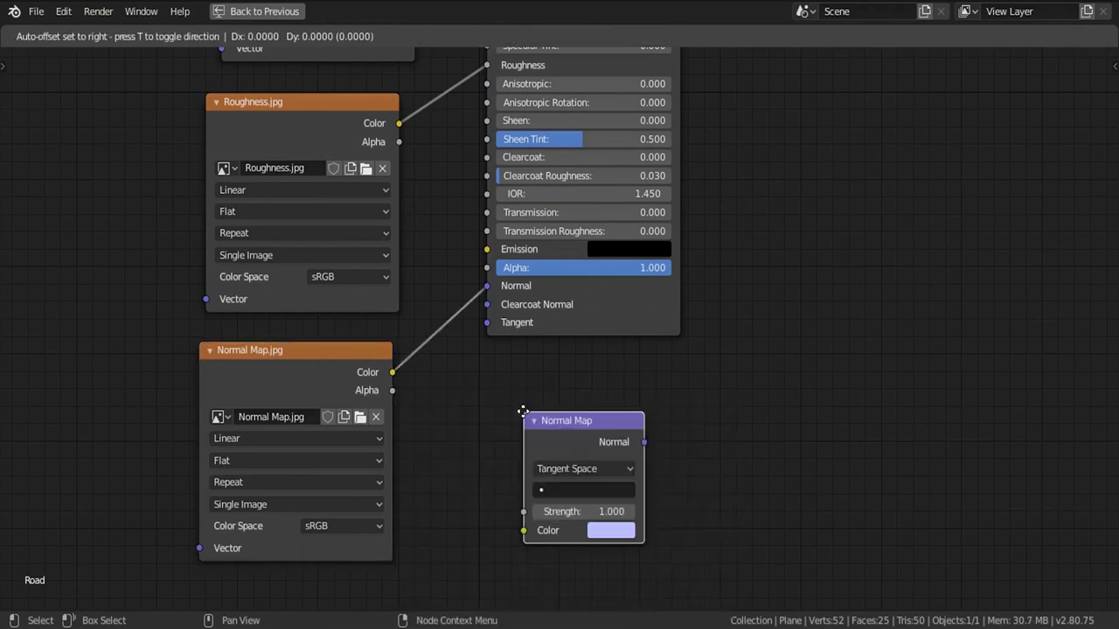
left_click(425, 311)
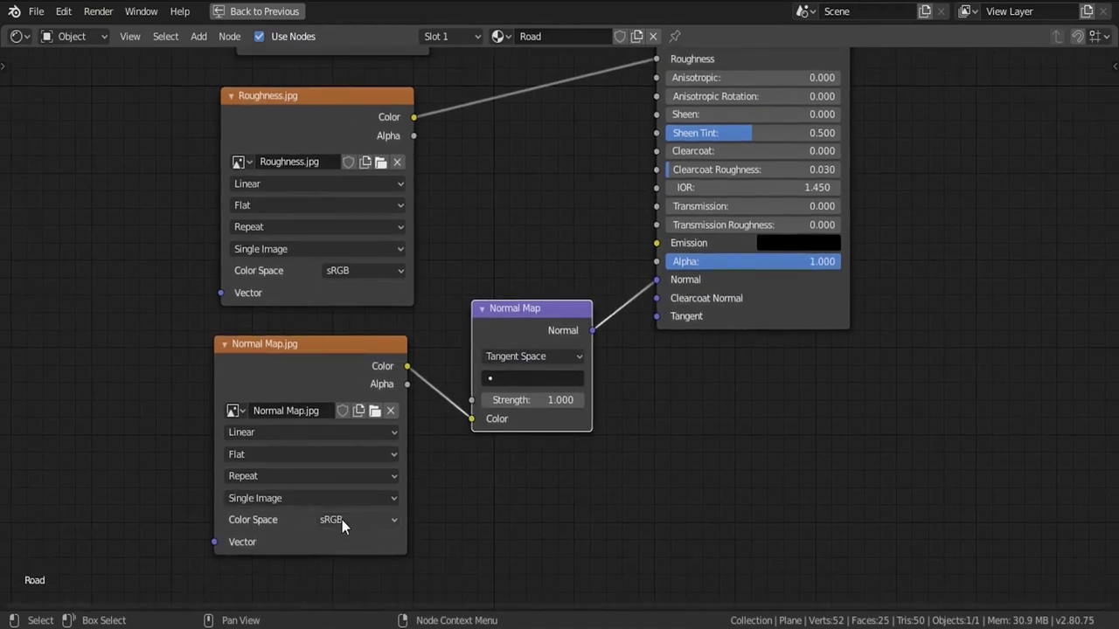
Set the color space of the Normal Map and Roughness images to Non-Color
left_click(343, 520)
left_click(352, 442)
left_click(354, 270)
left_click(350, 349)
Restore the split layout and switch the 3D viewport to Look Dev shading to inspect the textured plane
scroll(374, 357, "up", 5)
scroll(374, 356, "right", 2)
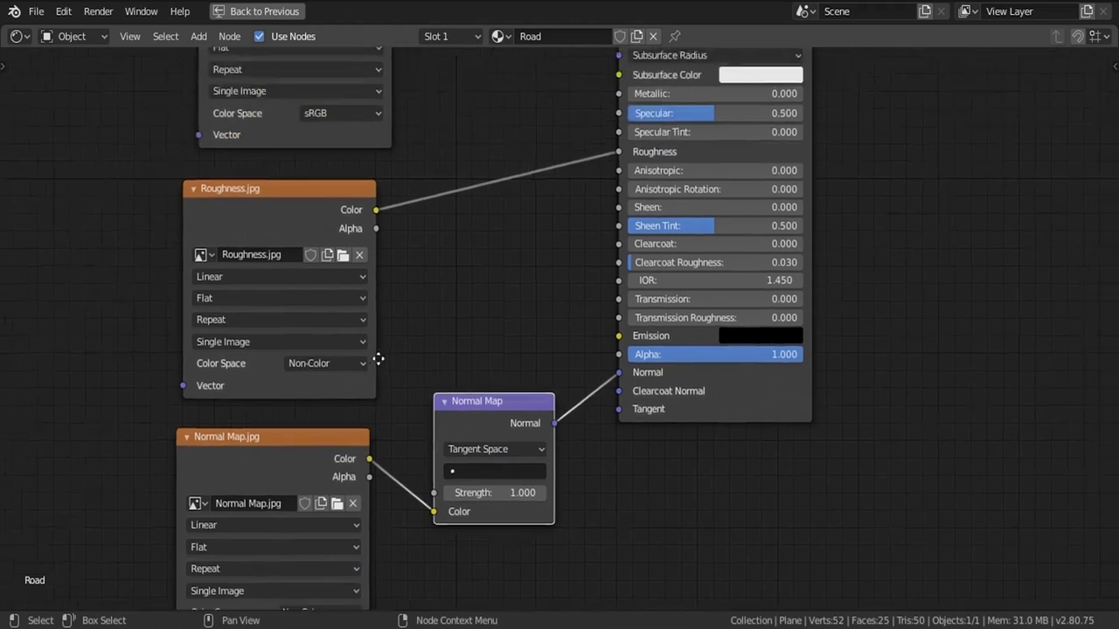
key("ctrl+space")
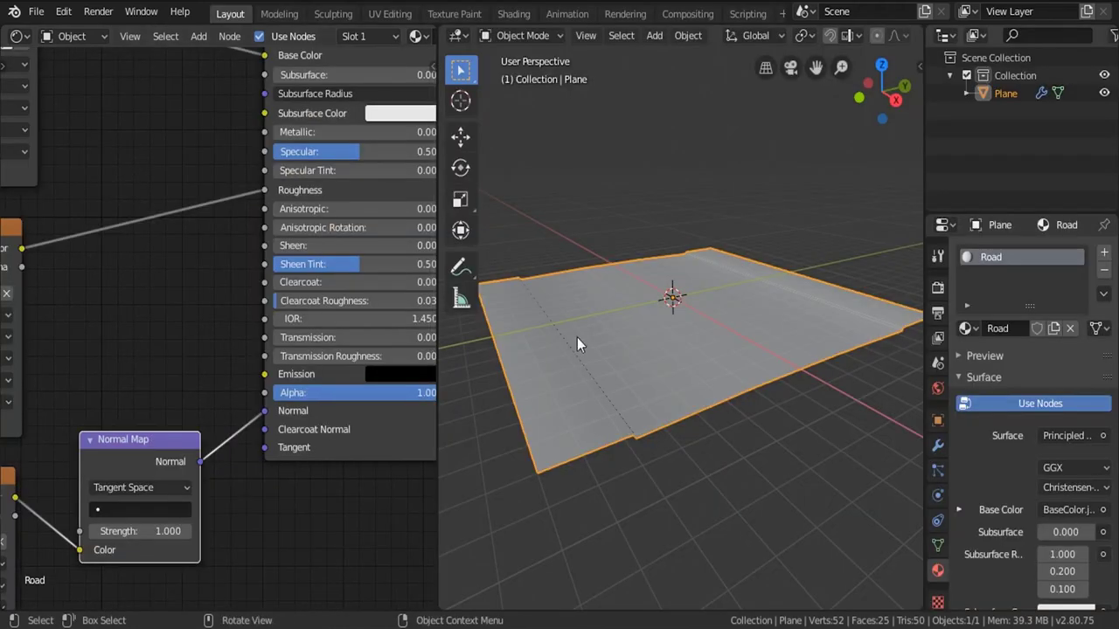
key("z")
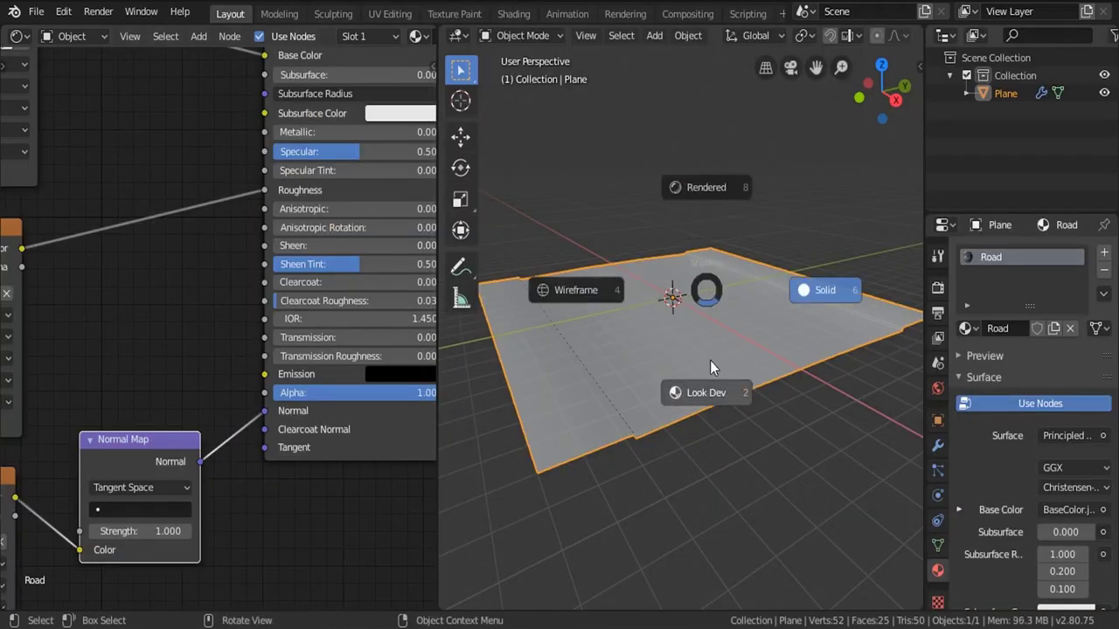
left_click(707, 395)
middle_click_drag(651, 360, 667, 384)
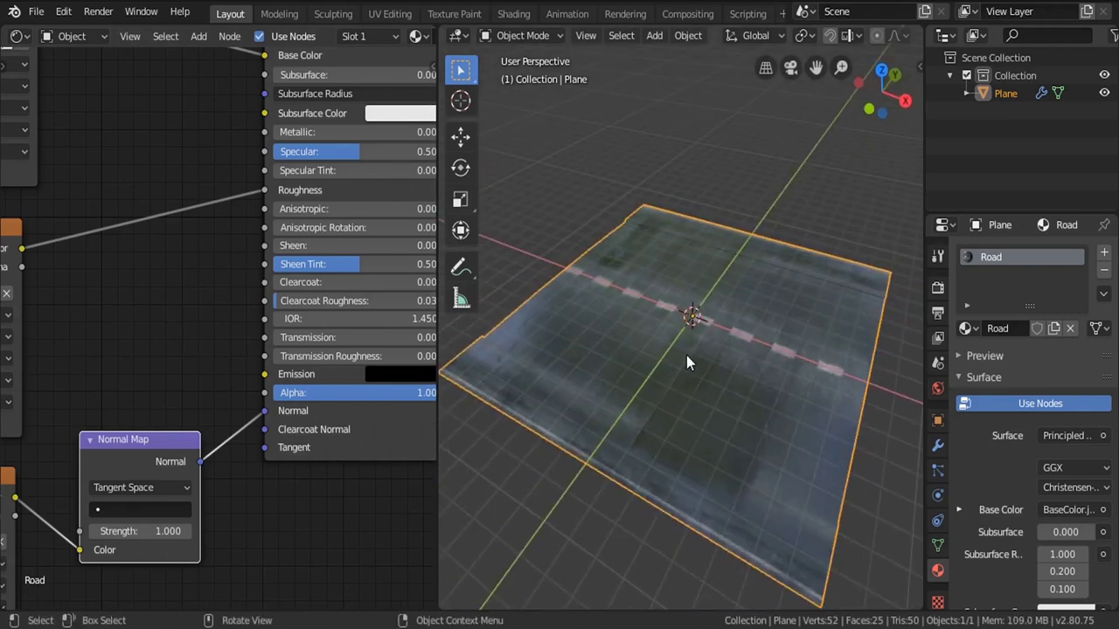
mouse_move(686, 355)
middle_mouse_down()
mouse_move(710, 341)
mouse_move(693, 356)
middle_mouse_up()
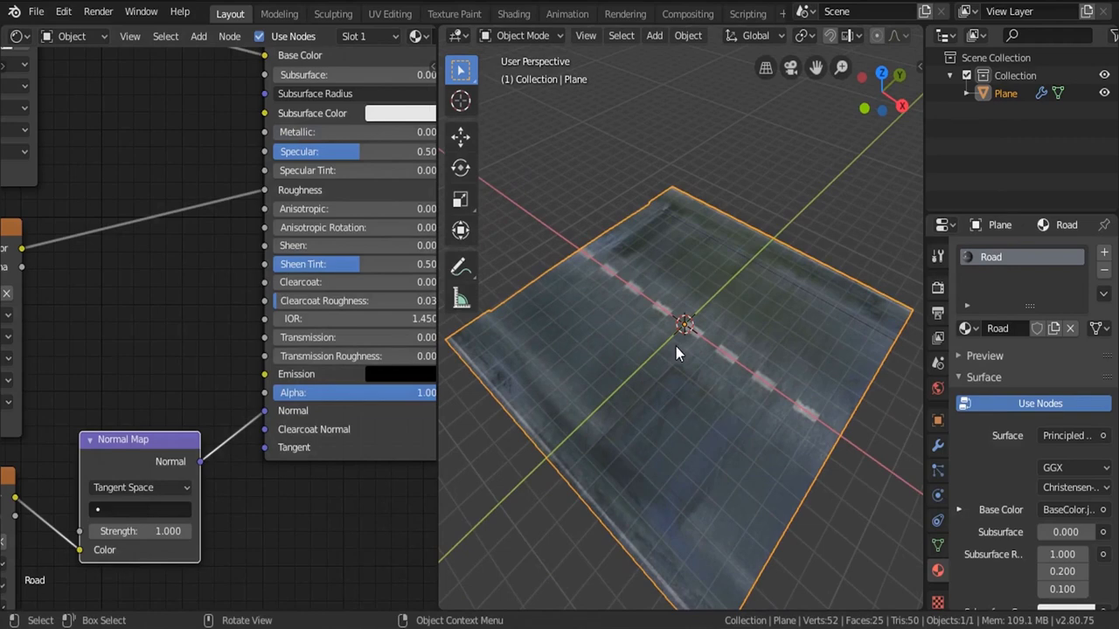
Select the three sunken road faces in Edit Mode and unwrap them with Project From View from the top
key("KP_7")
key("Tab")
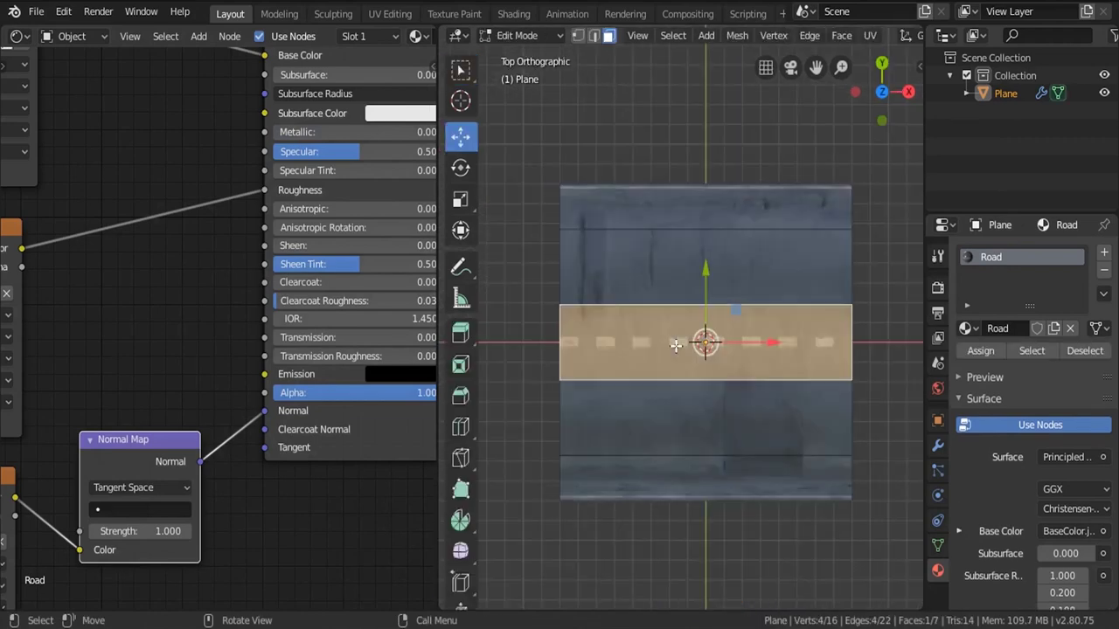
left_click(664, 269)
left_click(664, 346, "shift")
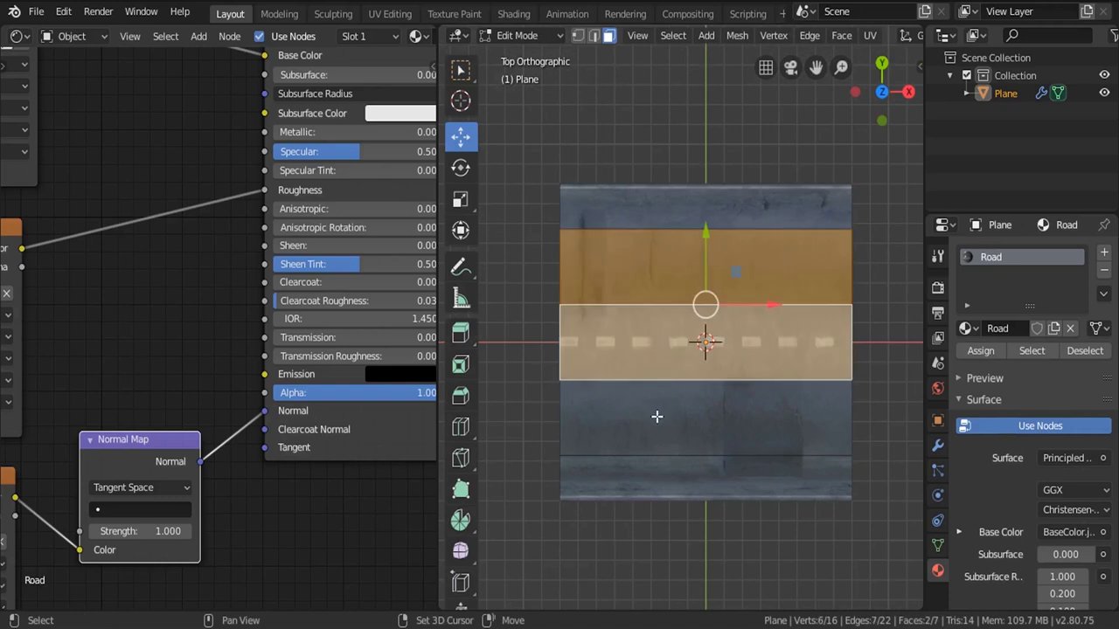
left_click(656, 416, "shift")
key("u")
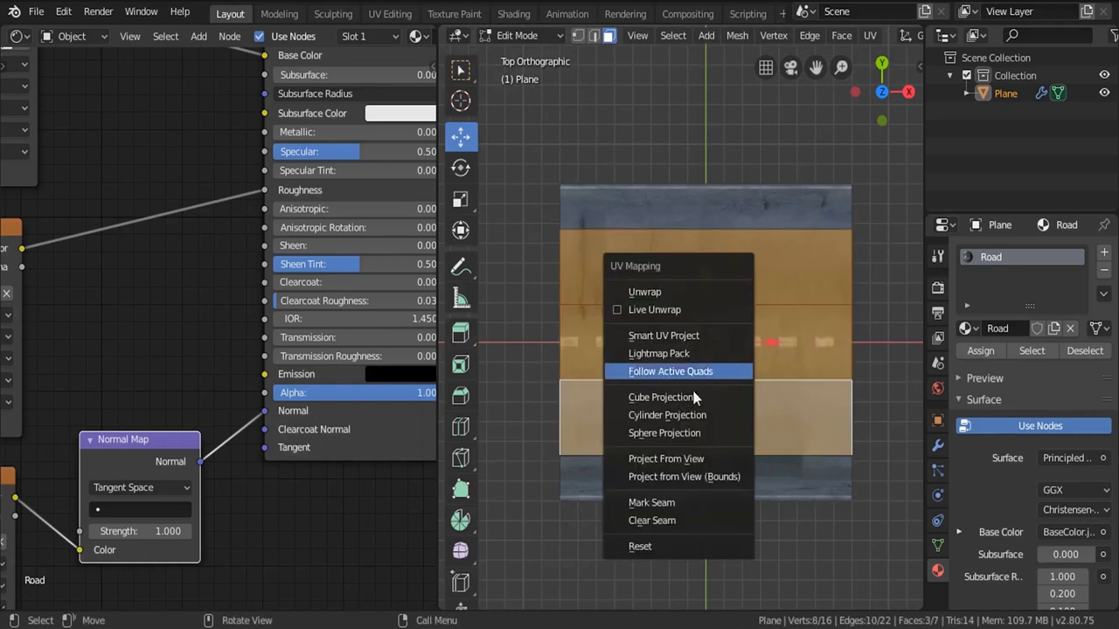
left_click(667, 464)
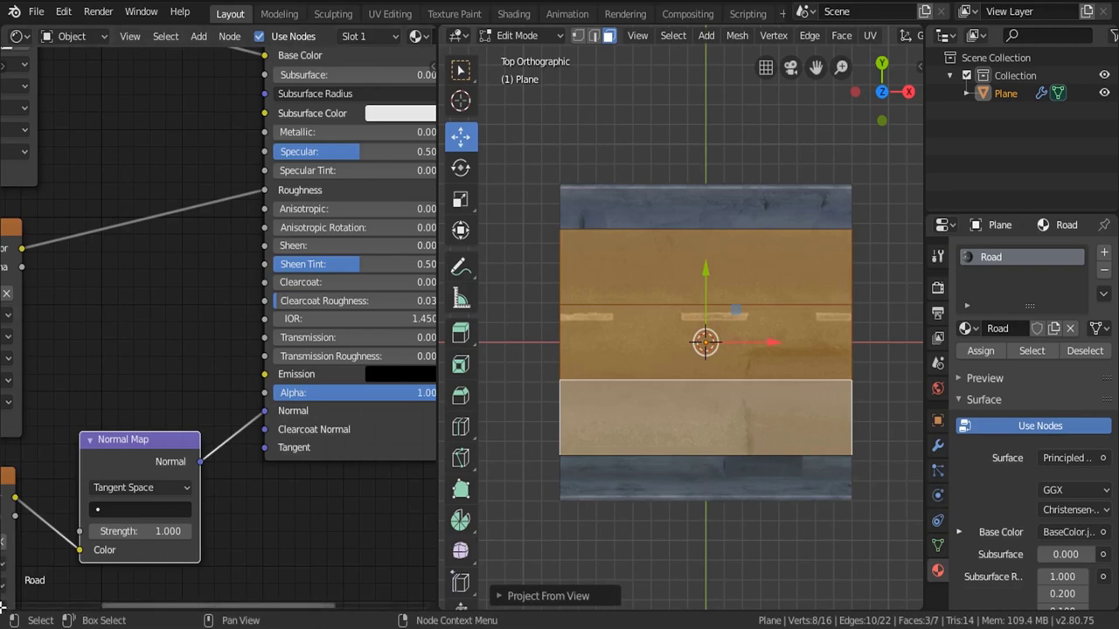
Split the Shader Editor horizontally, turn the lower part into a UV Editor and display BaseColor.jpg in it
left_click_drag(3, 609, 13, 260)
left_click(19, 257)
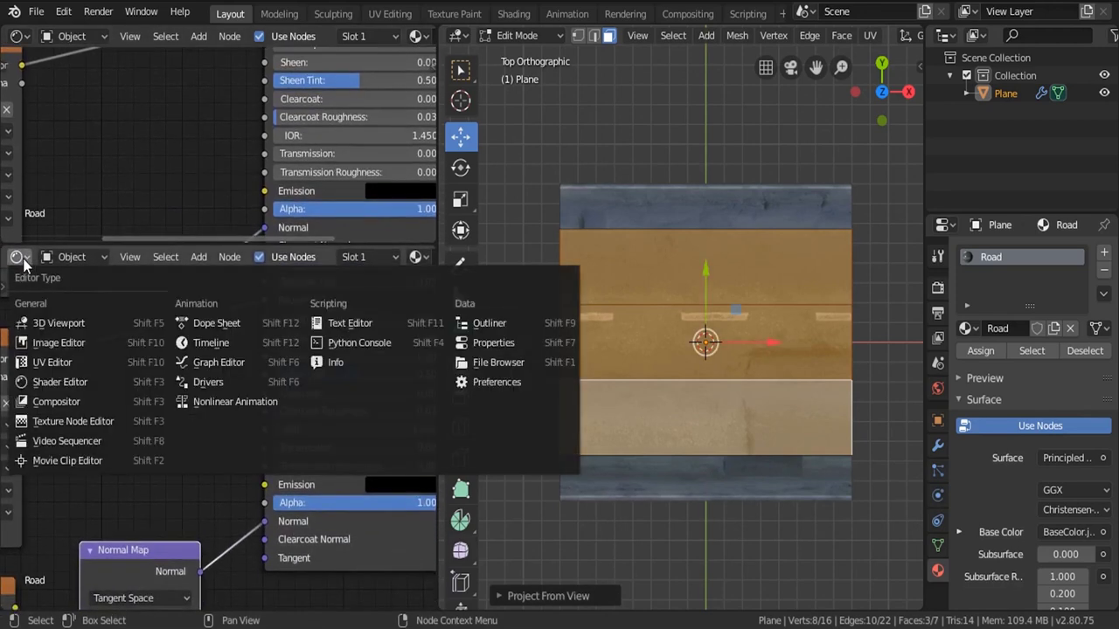
left_click(51, 366)
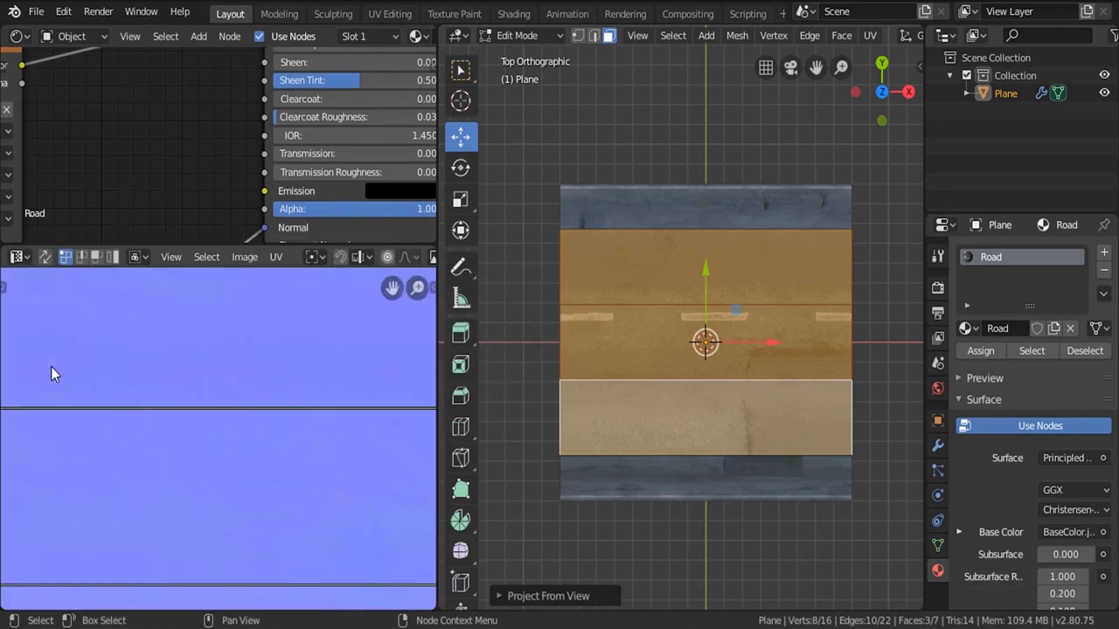
scroll(188, 411, "down", 6)
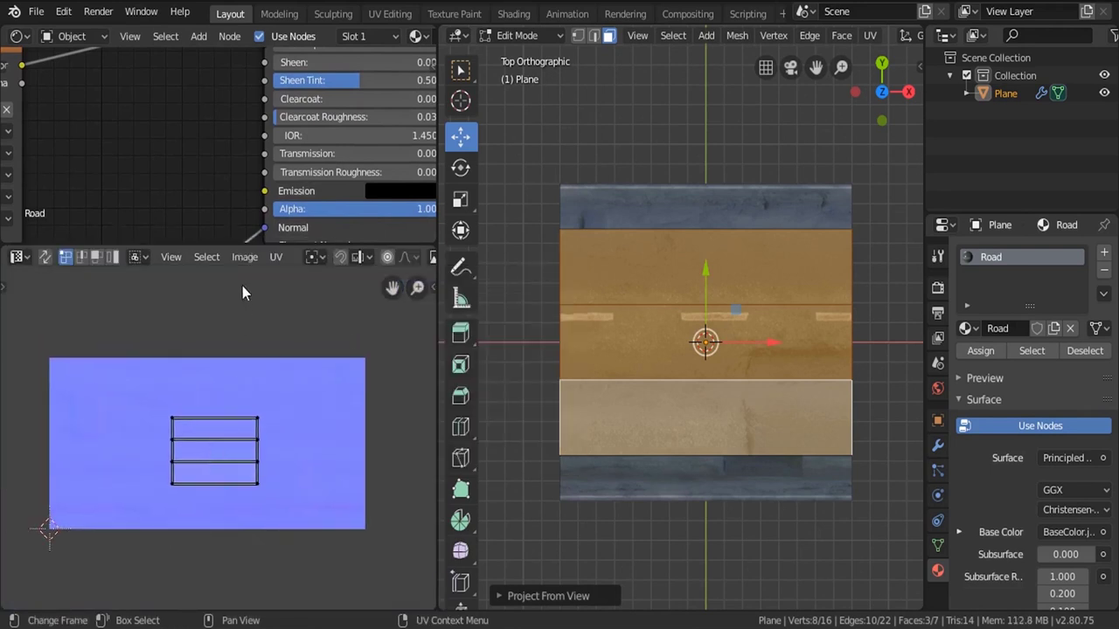
scroll(325, 259, "down", 4)
left_click(306, 257)
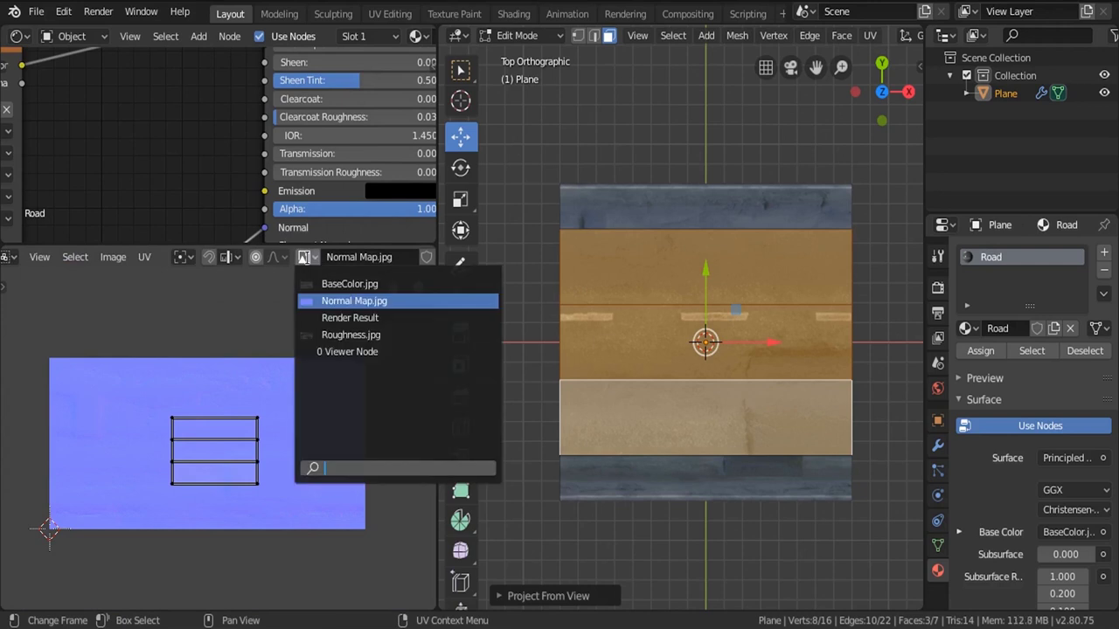
left_click(341, 284)
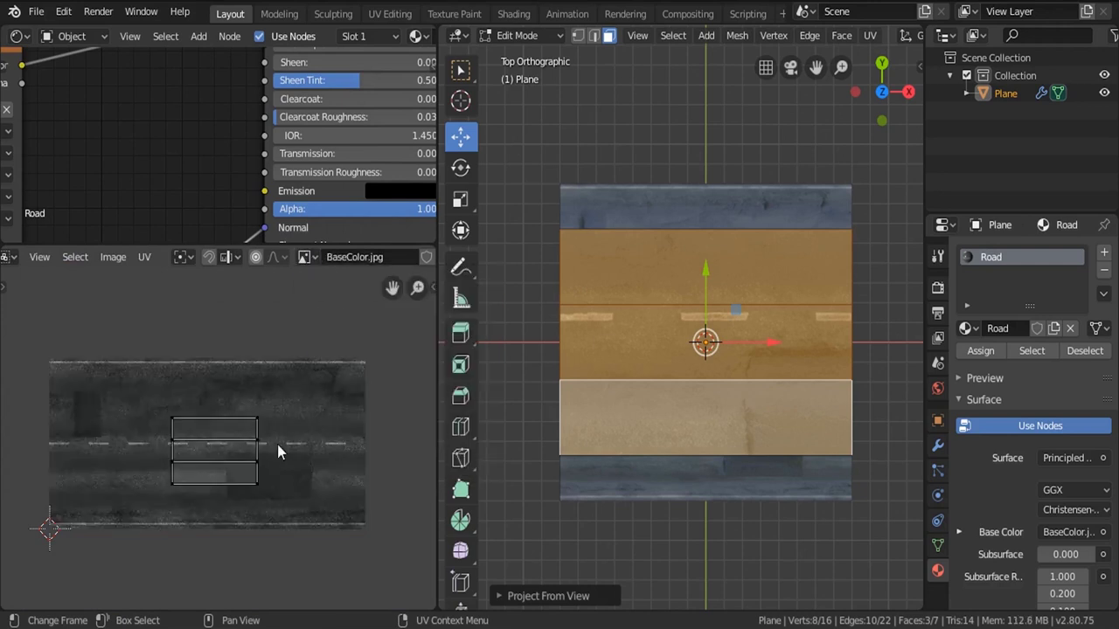
Scale up all the road UVs to nearly the full height of the BaseColor texture and maximize the UV Editor
key("a")
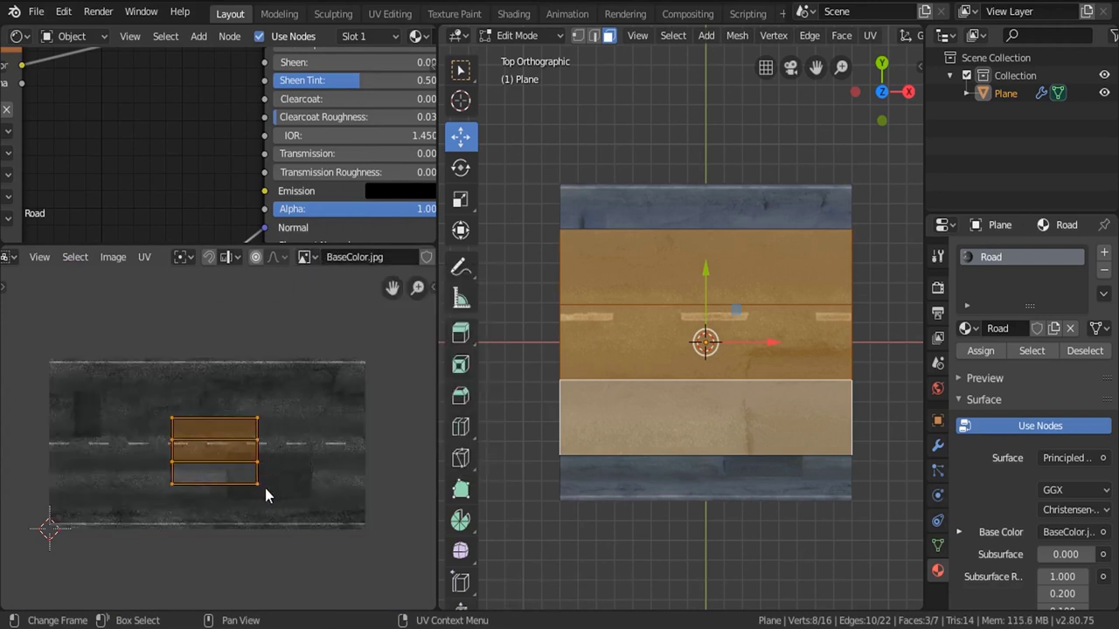
key("s")
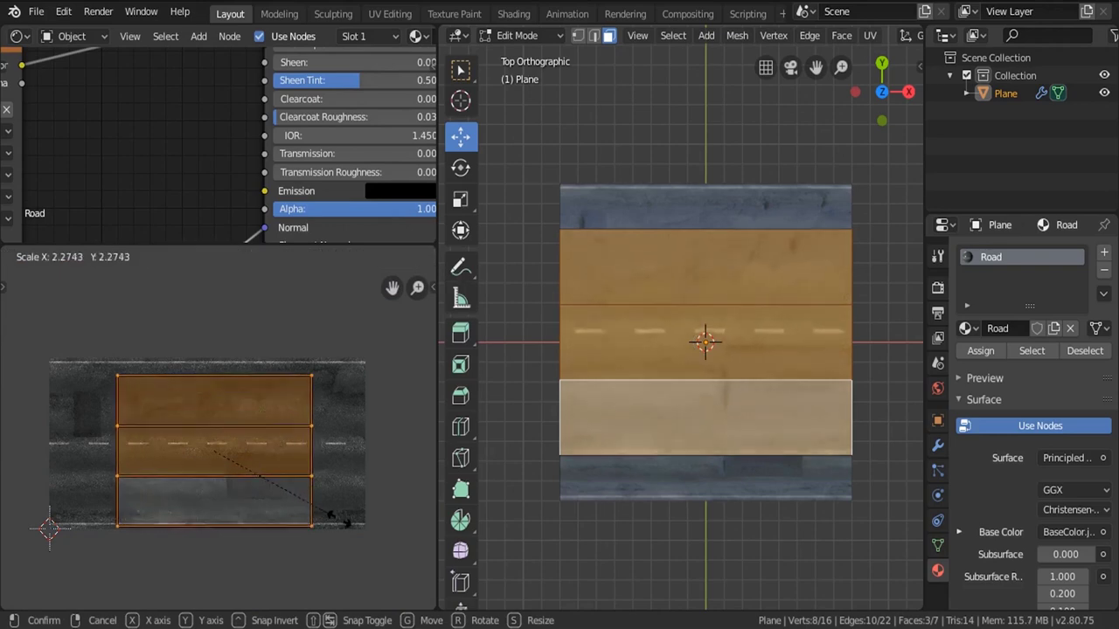
left_click(335, 521)
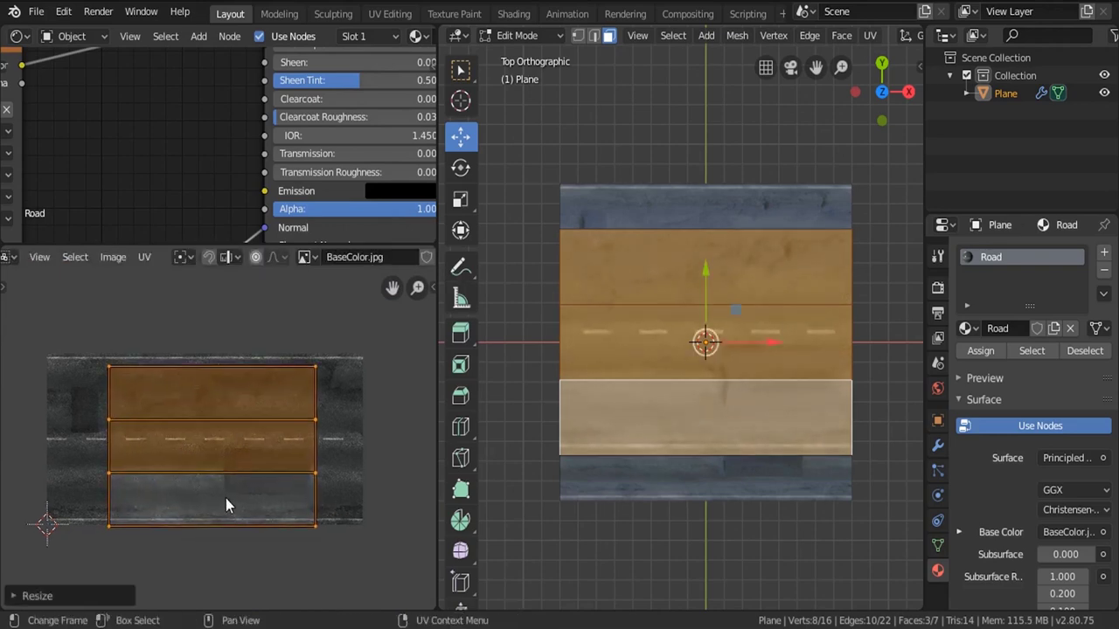
key("ctrl+space")
scroll(537, 347, "up", 3)
middle_click_drag(538, 341, 473, 369)
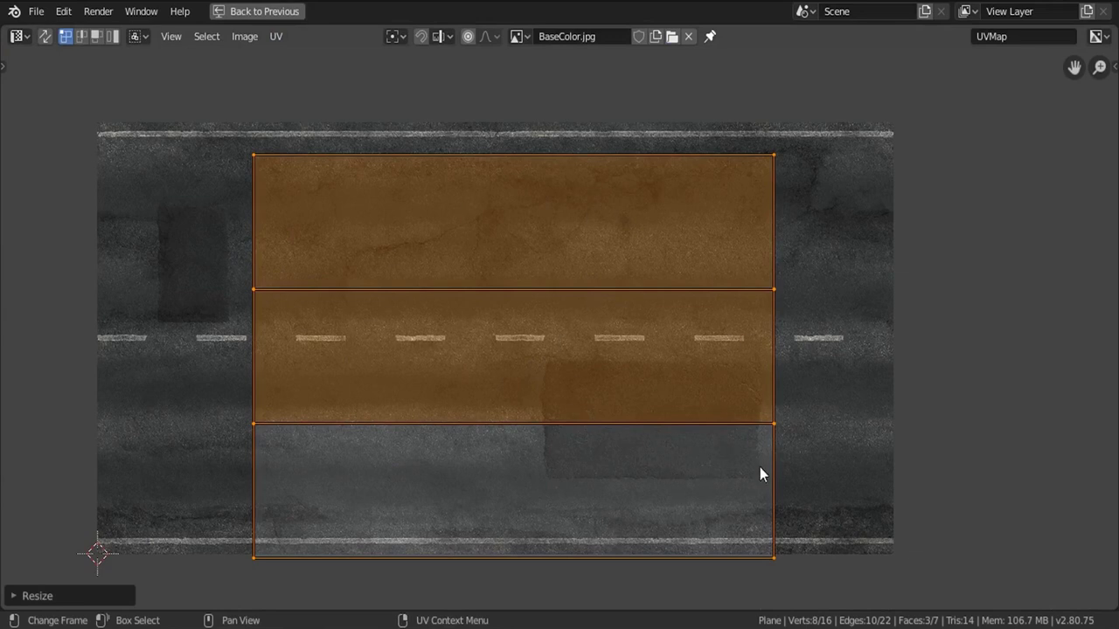
Move and enlarge the road UVs so they span the full height of the BaseColor image, including both edge lines
key("g")
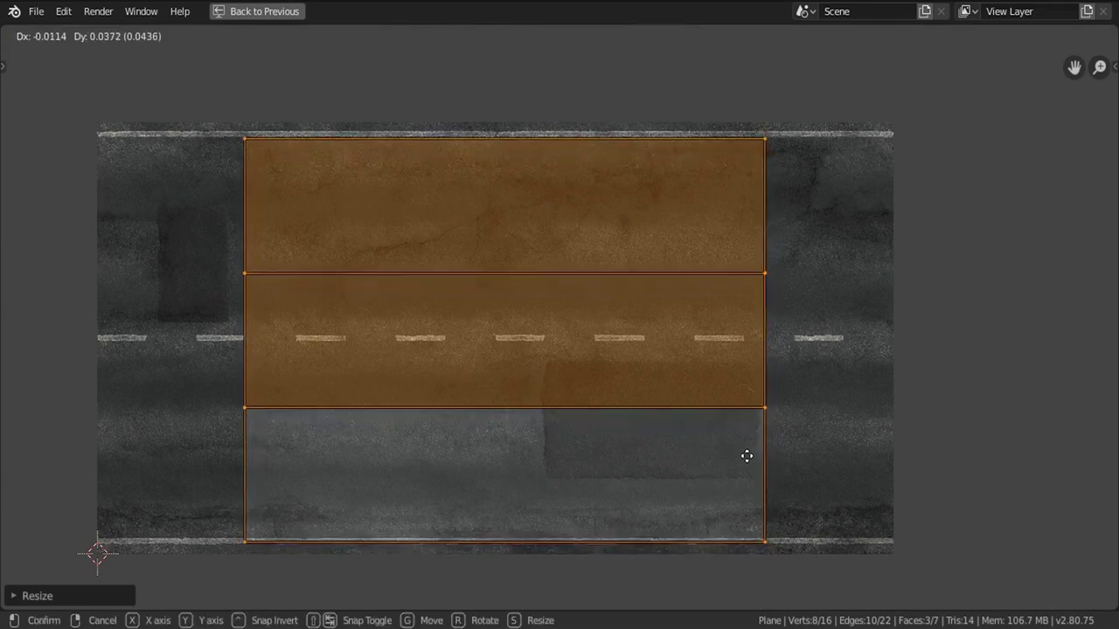
left_click(746, 452)
key("s")
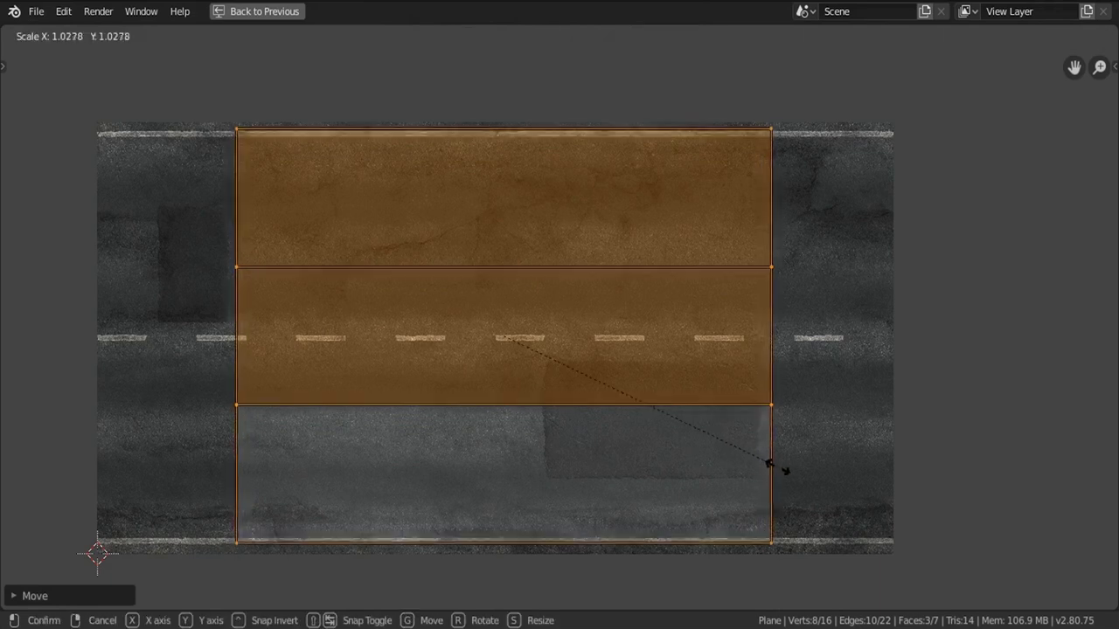
left_click(787, 472)
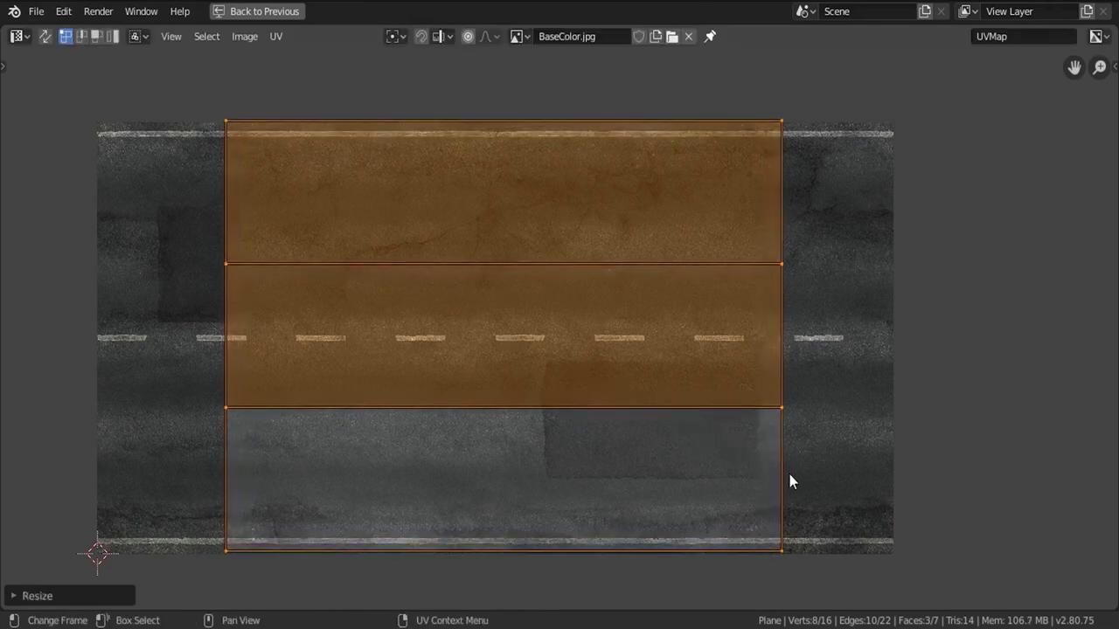
key("g")
left_click(797, 476)
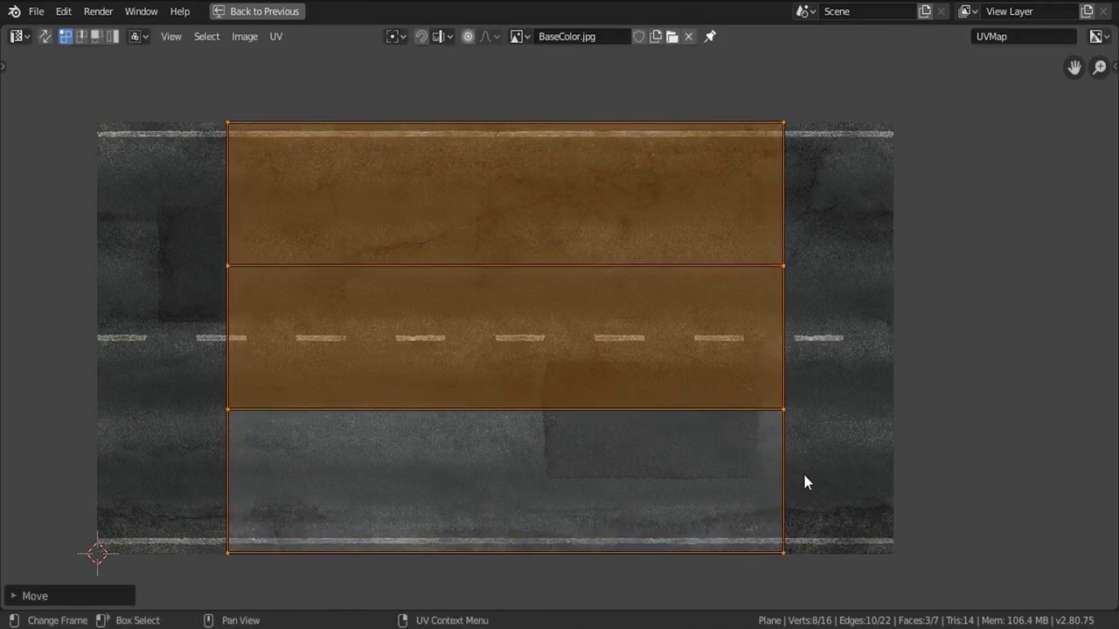
Stretch the road UVs along X to the full width of the BaseColor image, center them and restore the split layout
key("s")
key("x")
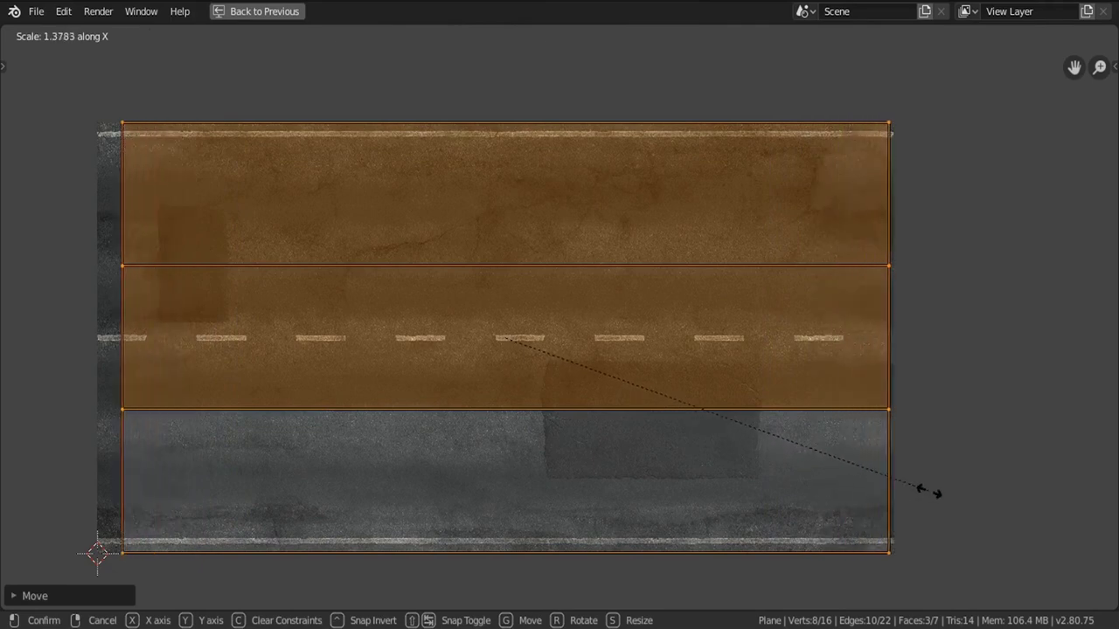
left_click(949, 496)
key("g")
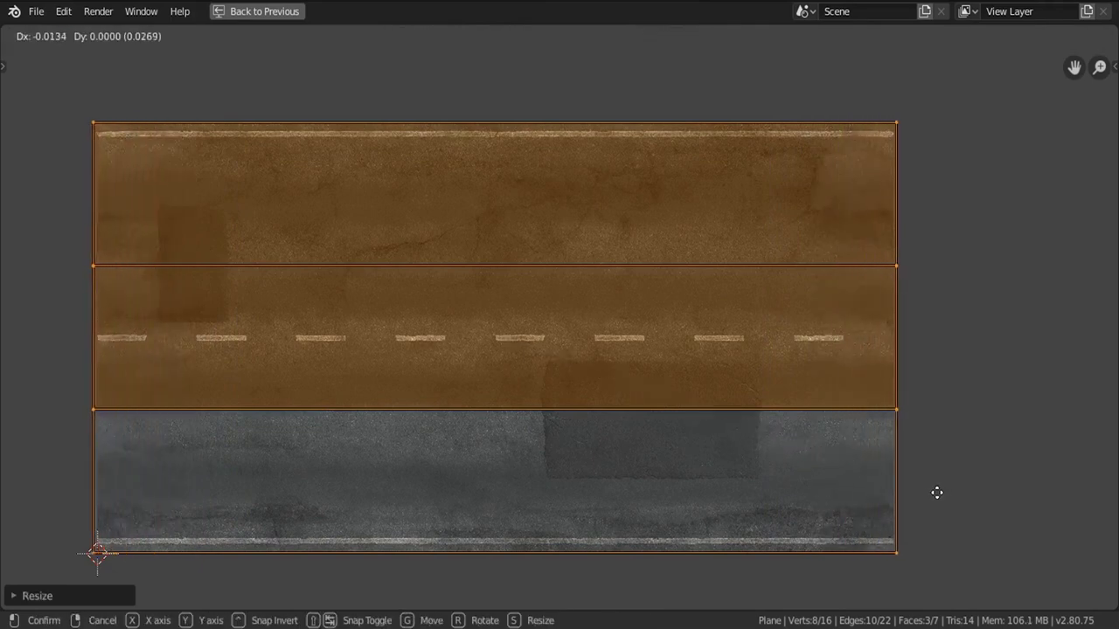
left_click(931, 493)
key("ctrl+space")
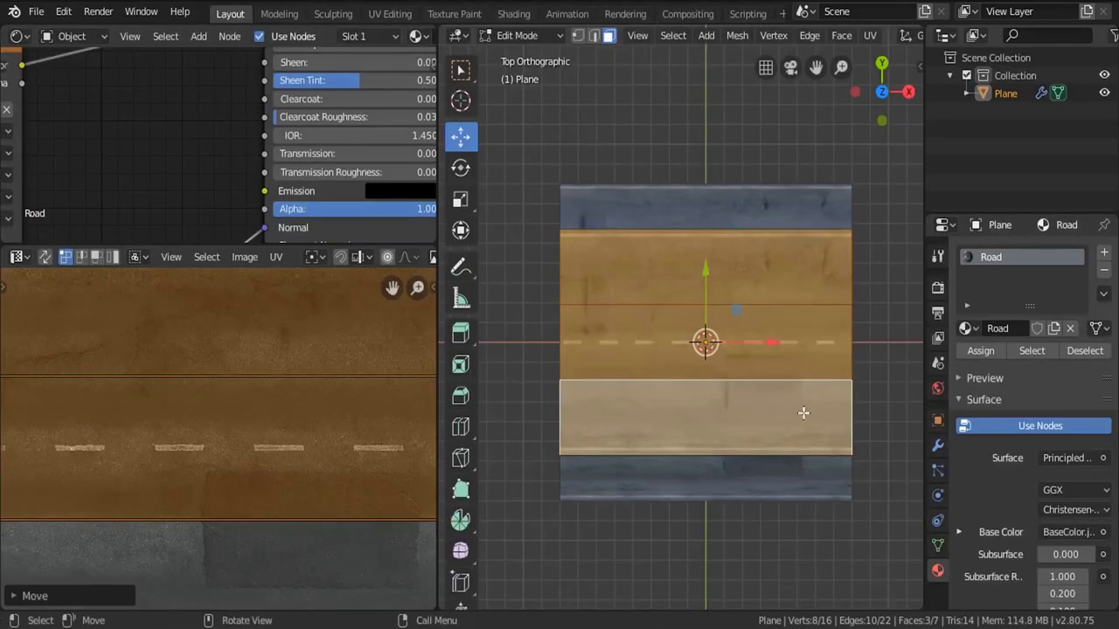
Scale the street plane about 1.44 times along the global X axis in Object Mode
middle_click_drag(801, 412, 690, 282)
key("Tab")
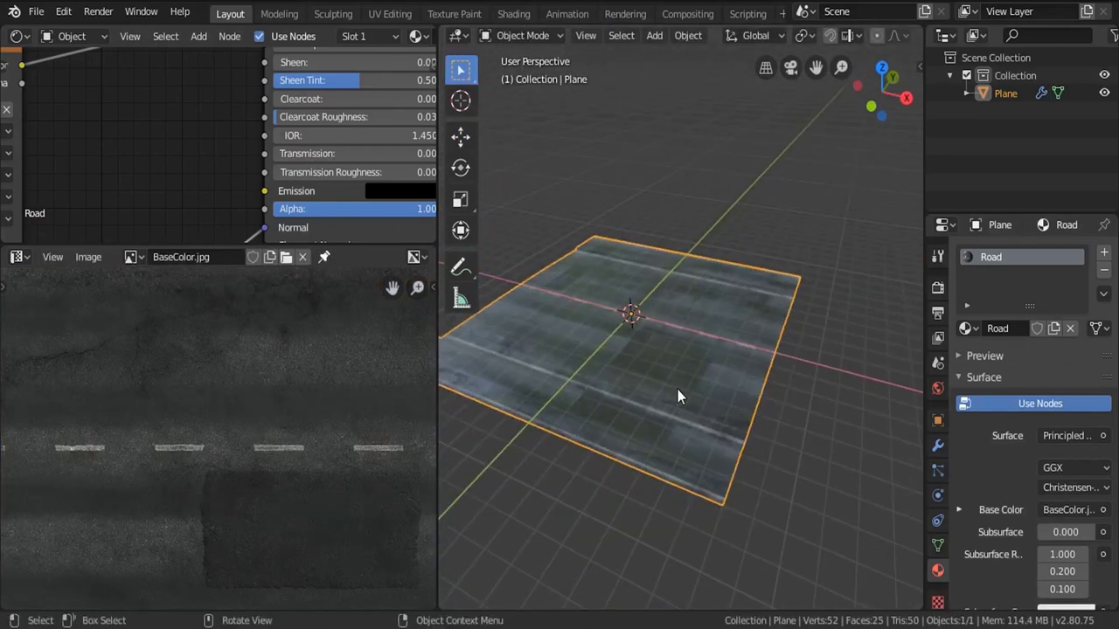
key("s")
key("x")
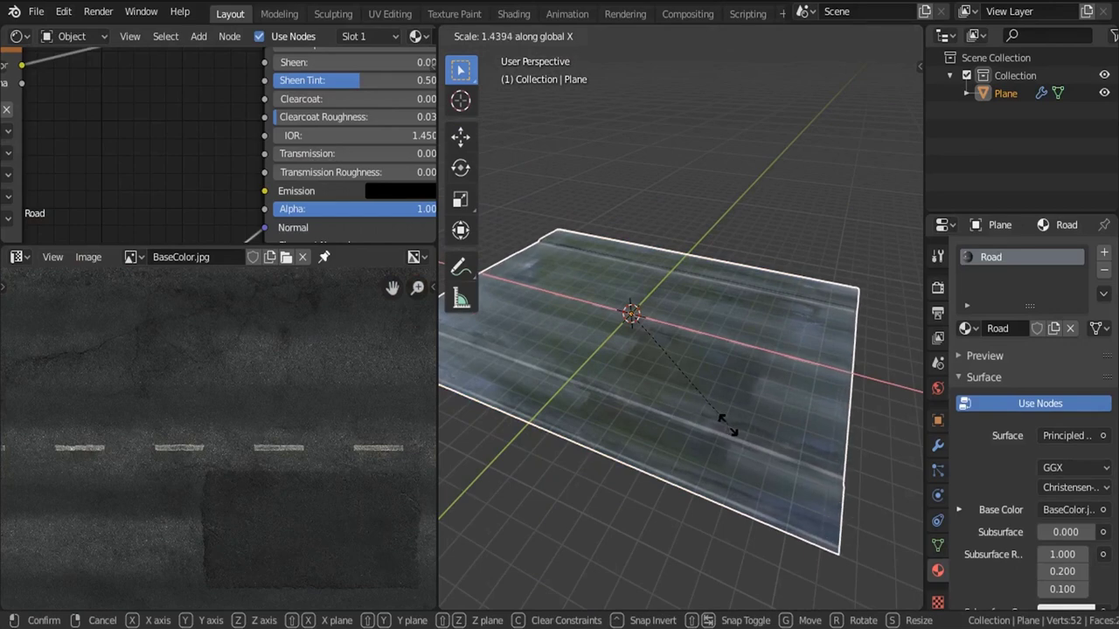
left_click(728, 425)
middle_click_drag(765, 334, 621, 320)
Add a second material slot using the existing Material and assign it to all faces except the three road faces
key("Tab")
scroll(676, 334, "up", 3)
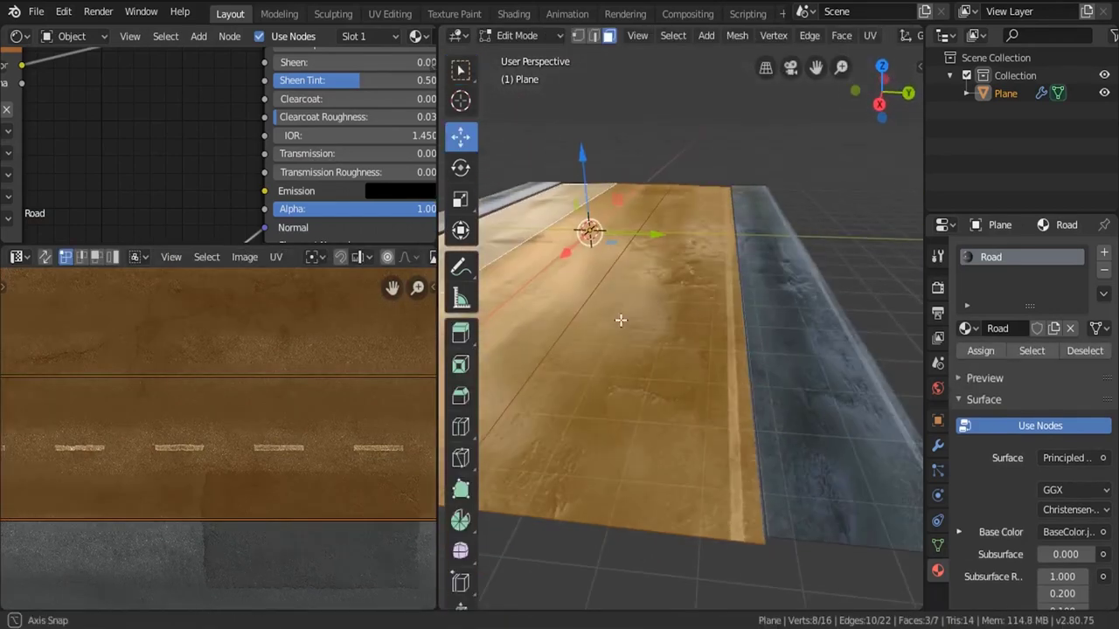
middle_click_drag(790, 317, 726, 361)
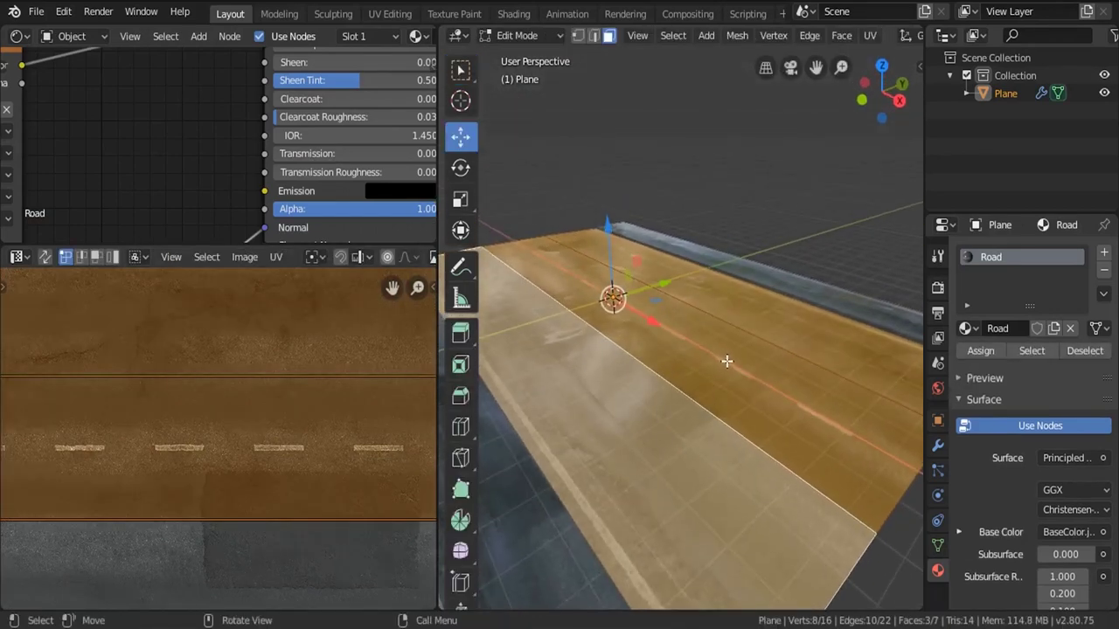
left_click(1104, 253)
left_click(964, 363)
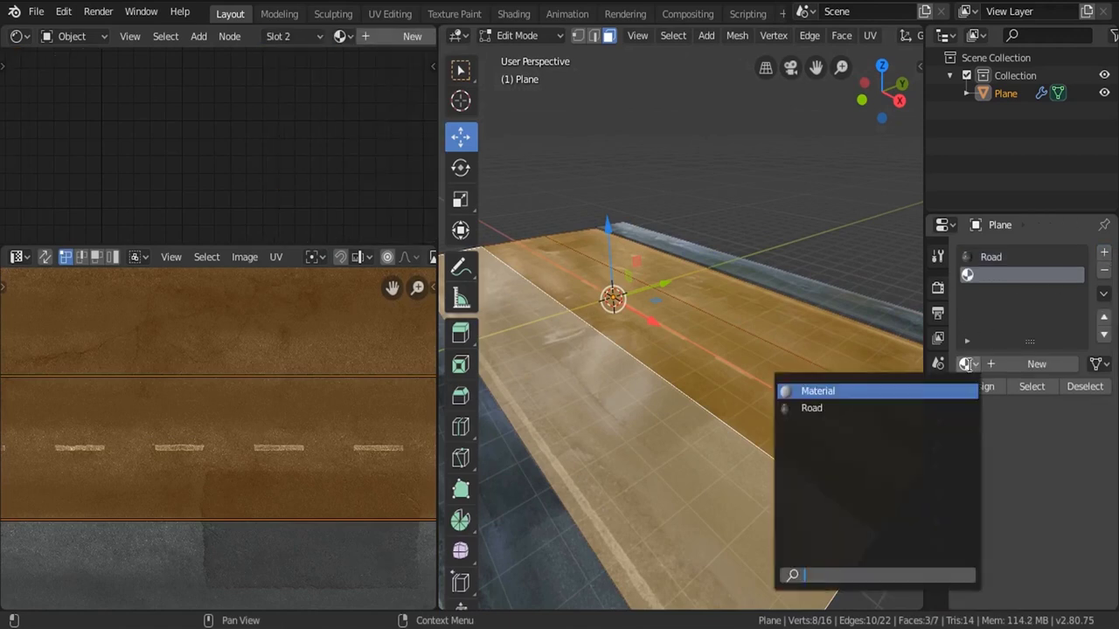
left_click(808, 391)
middle_click_drag(769, 345, 676, 336)
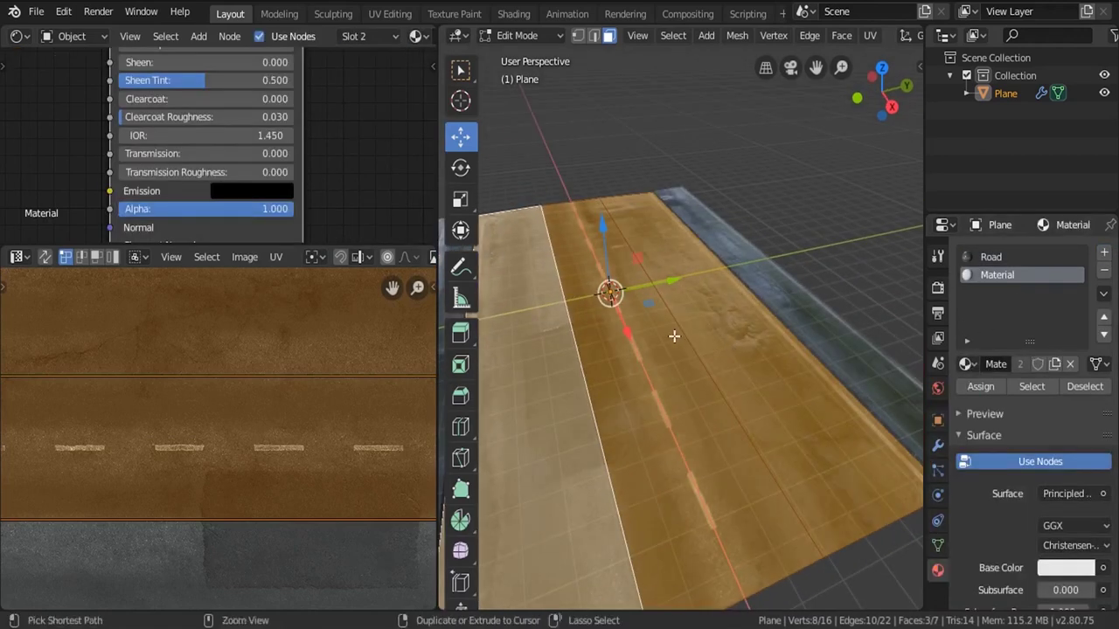
key("ctrl+i")
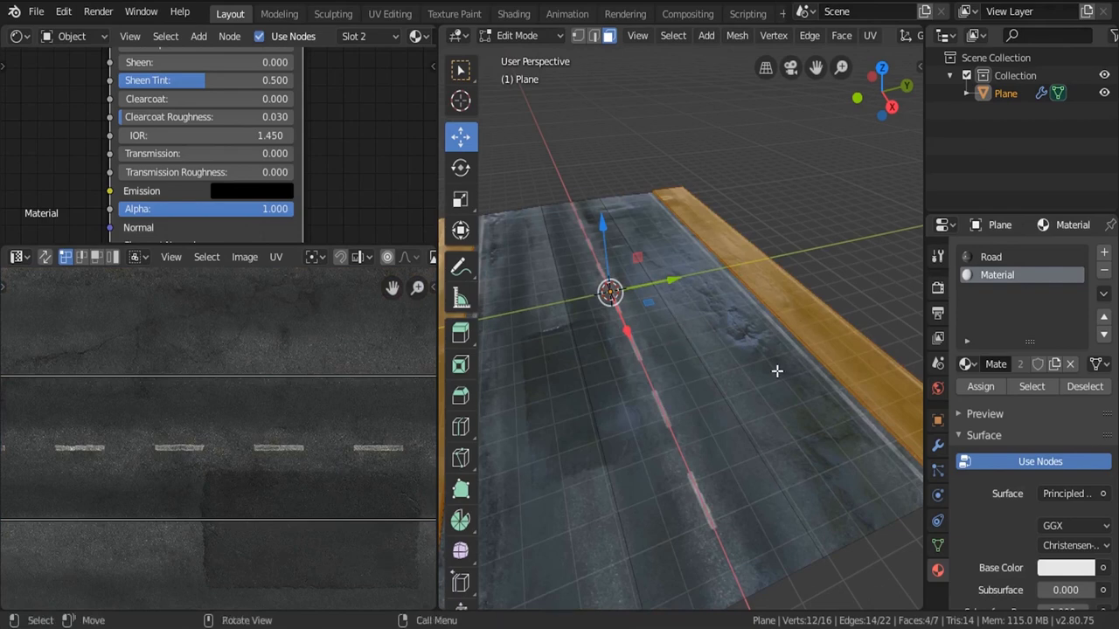
left_click(980, 385)
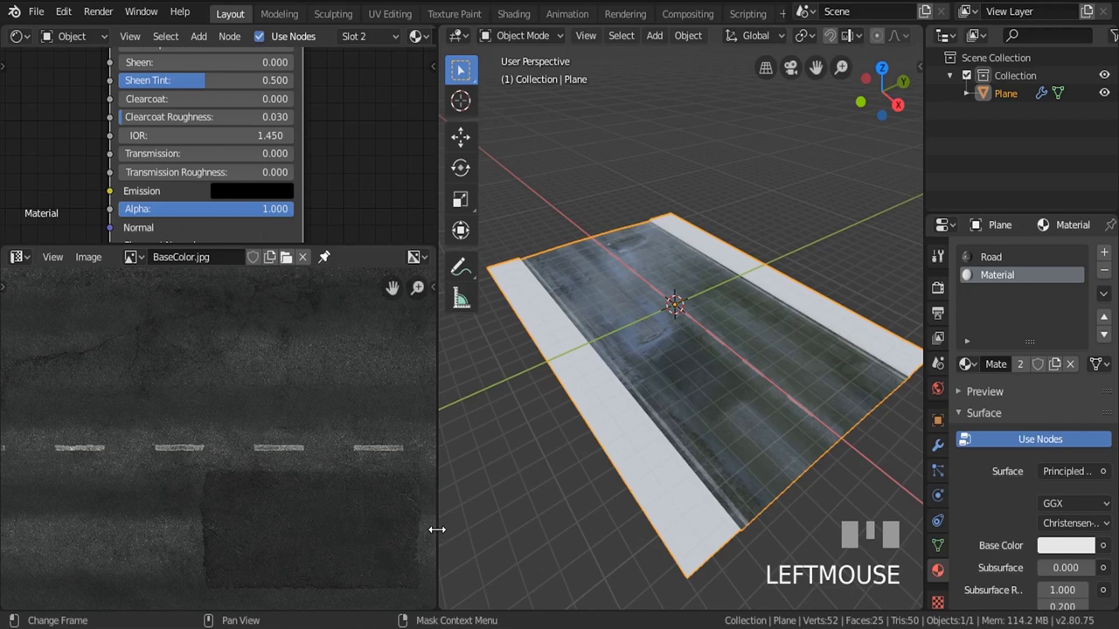
Make the Road material slot active and maximize the Shader Editor on its image texture and Principled BSDF nodes
scroll(325, 118, "down", 5)
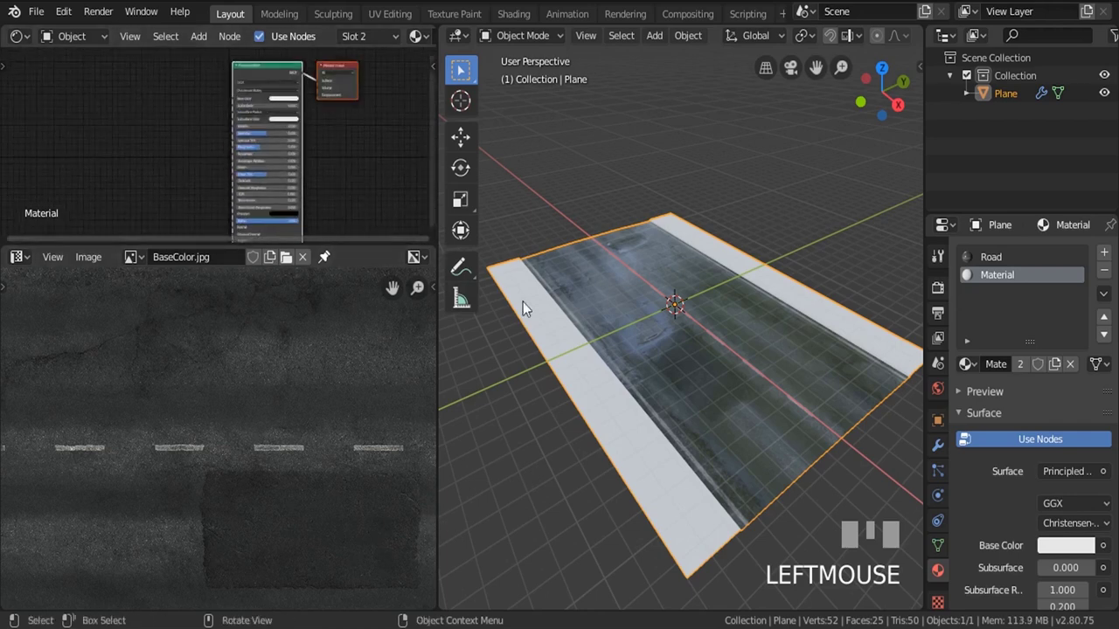
left_click(988, 255)
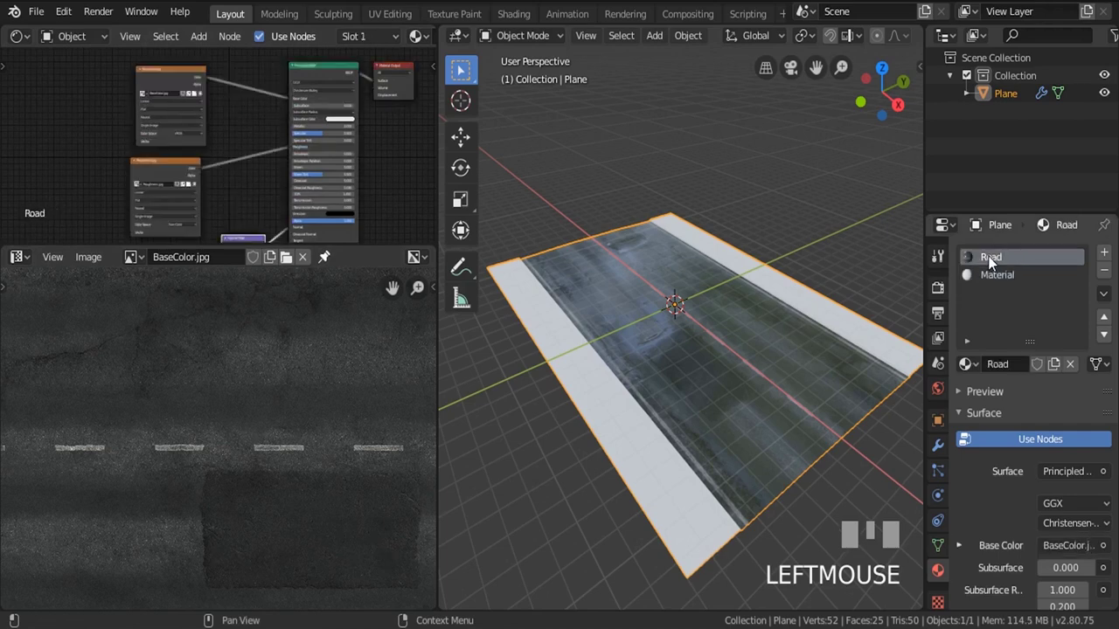
middle_click_drag(717, 332, 685, 324)
scroll(646, 330, "up", 3)
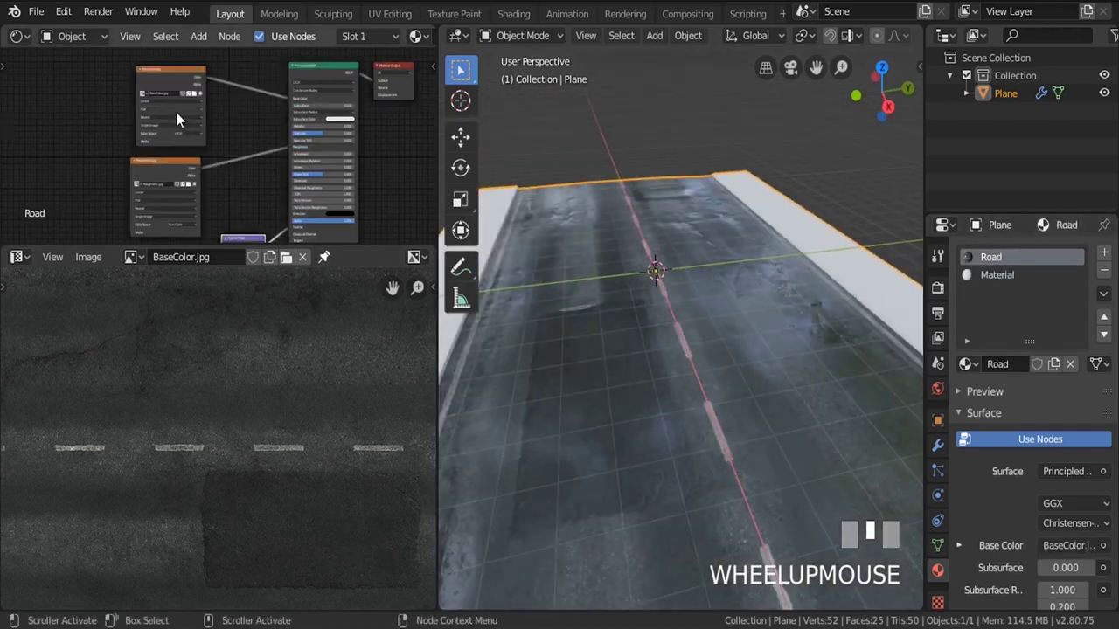
scroll(211, 141, "down", 4)
middle_click_drag(206, 217, 219, 128)
scroll(211, 140, "up", 5)
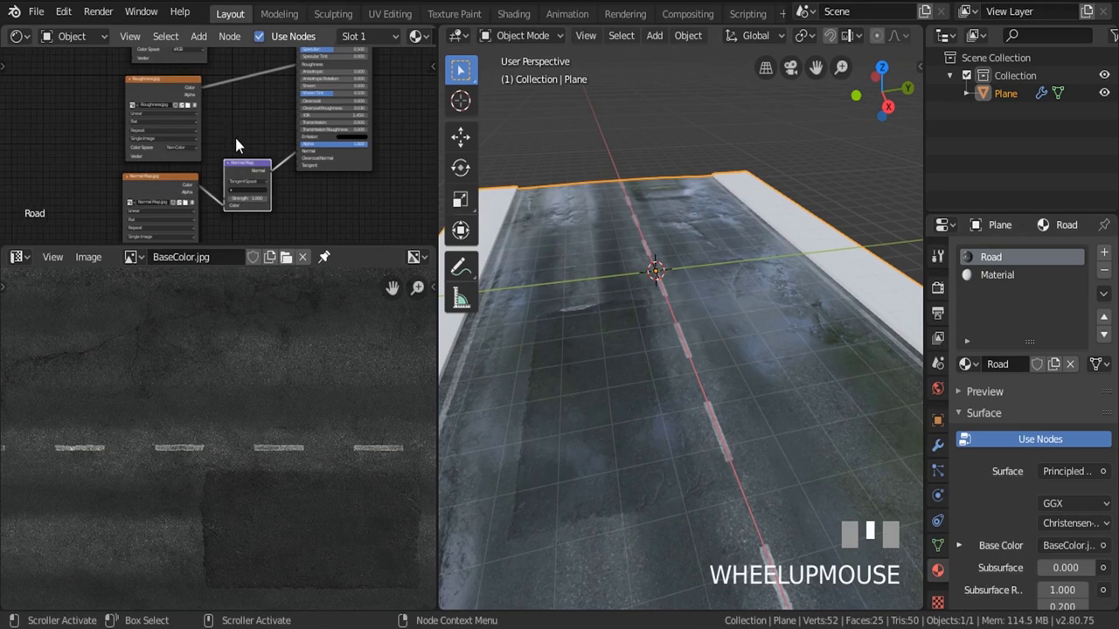
key("ctrl+space")
middle_click_drag(467, 248, 441, 367)
middle_click_drag(491, 259, 472, 359)
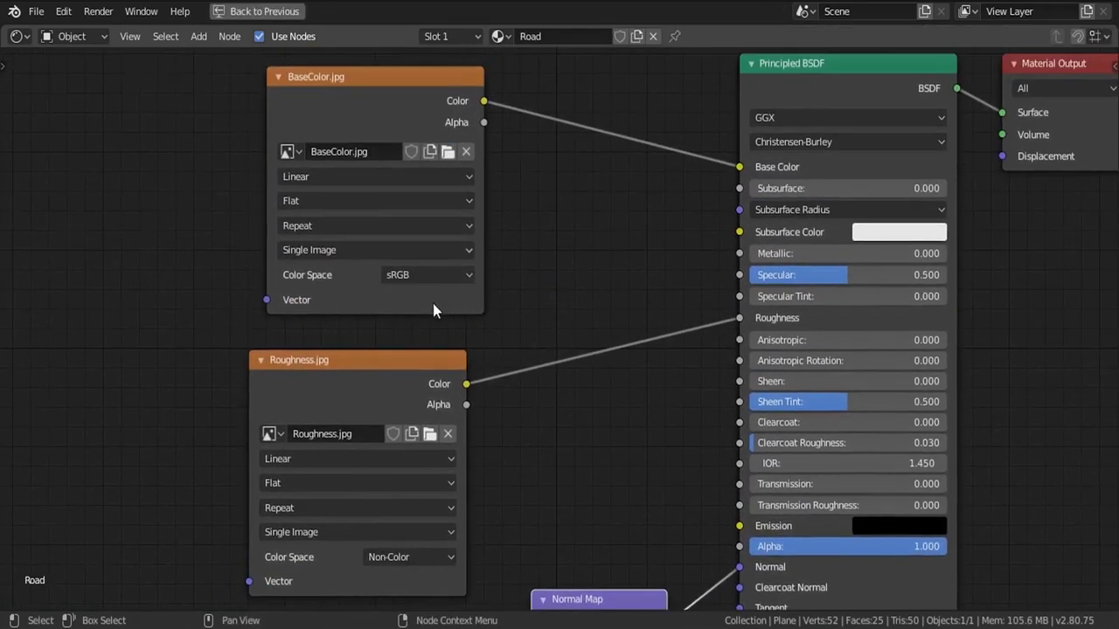
Disconnect the Normal Map node from the Principled BSDF's Normal input
left_click_drag(336, 73, 325, 74)
scroll(326, 84, "down", 3)
middle_click_drag(424, 358, 444, 237)
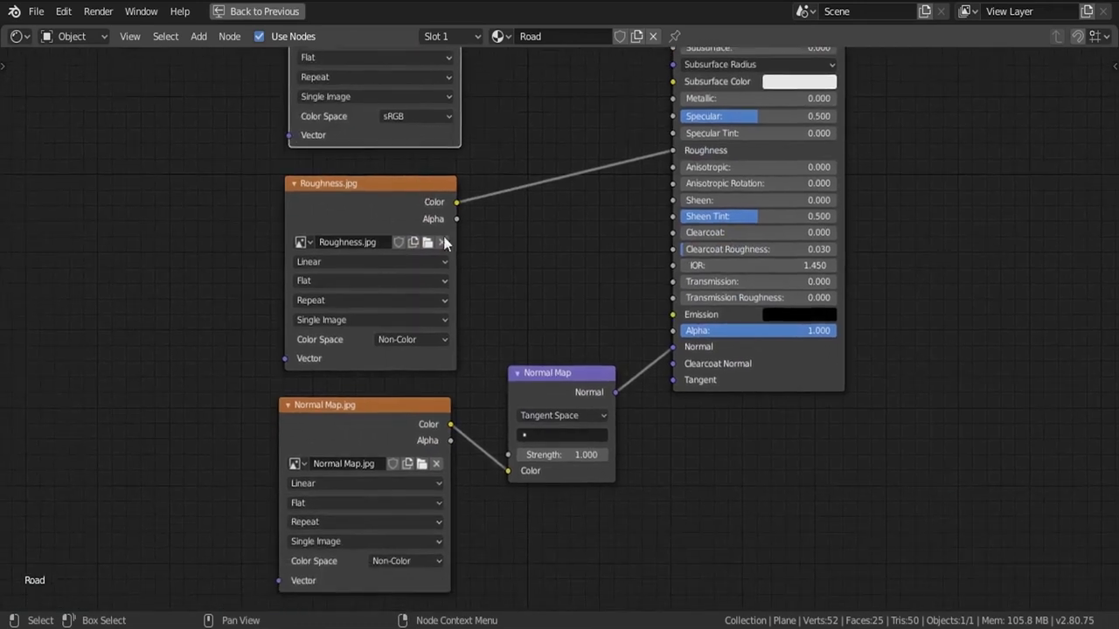
left_click_drag(671, 347, 656, 365)
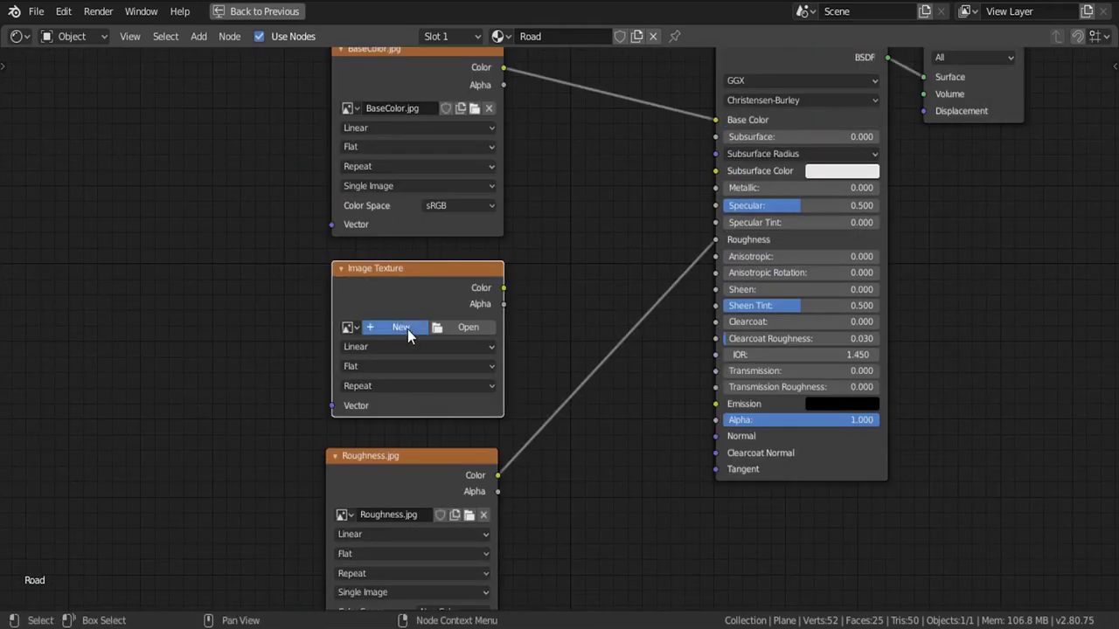
Create a new image named Puddles with a width of 2048 px in the empty Image Texture node below BaseColor.jpg
left_click(407, 331)
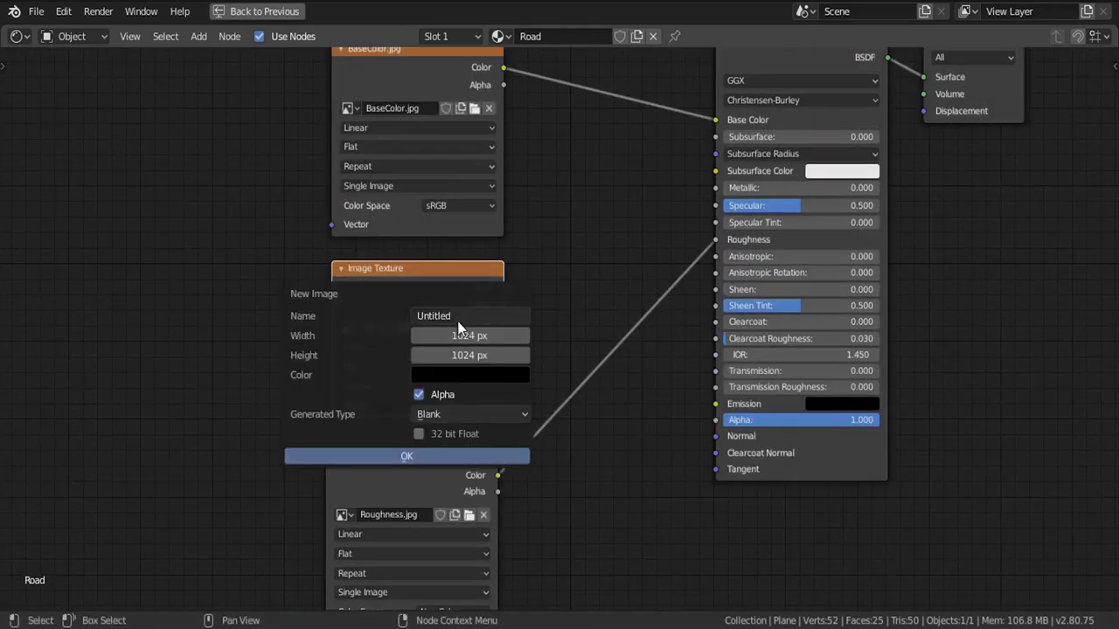
left_click(462, 317)
type("Puddles")
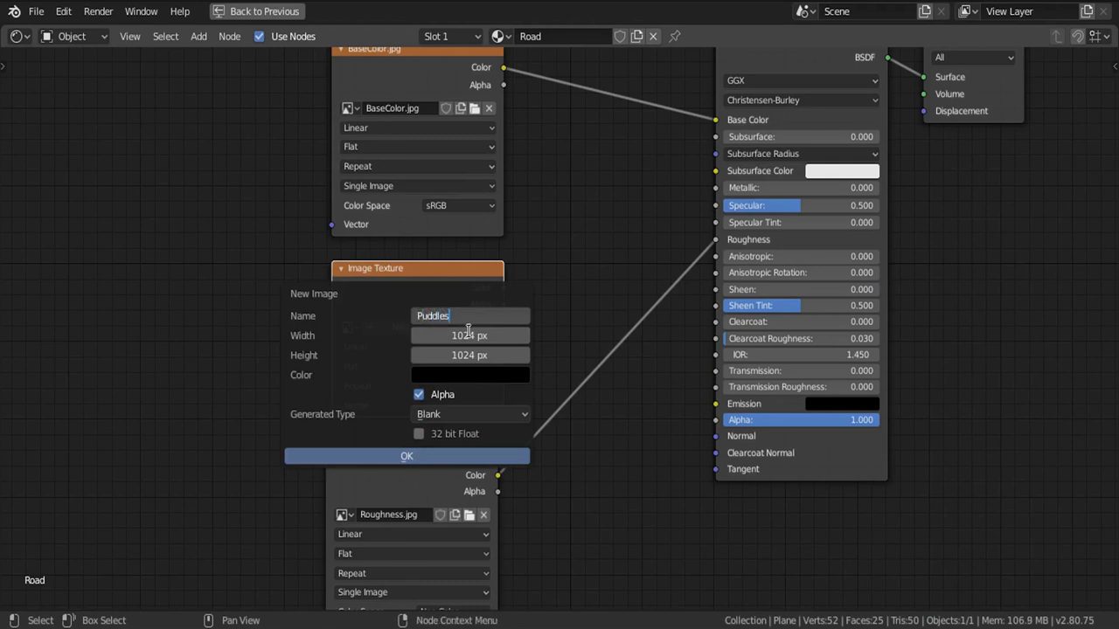
left_click(486, 336)
double_click(484, 336)
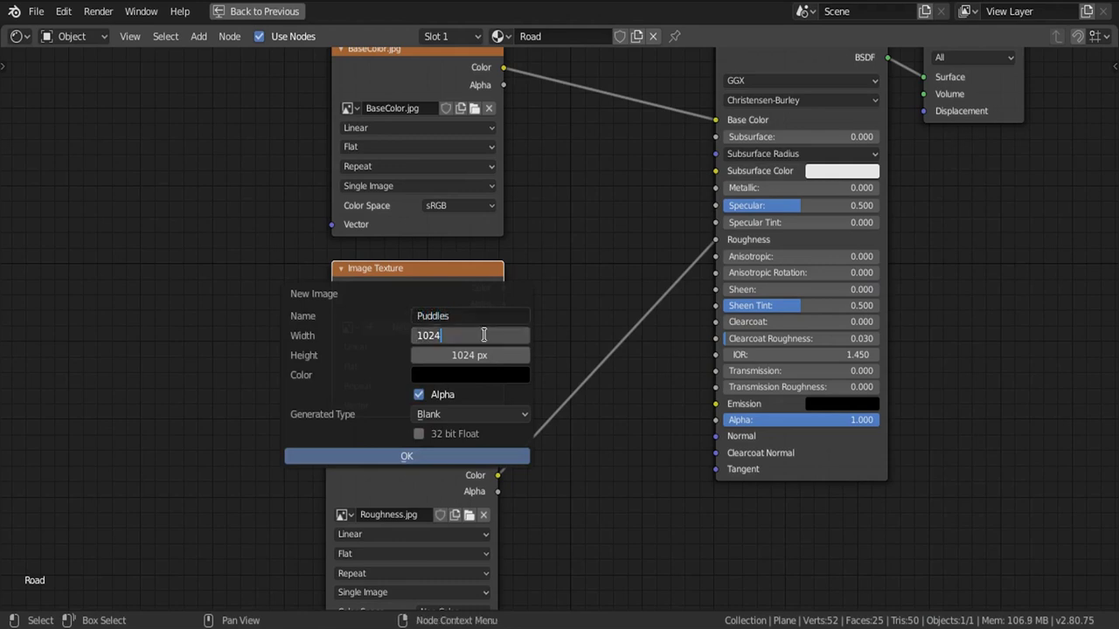
key("Return")
left_click(486, 355)
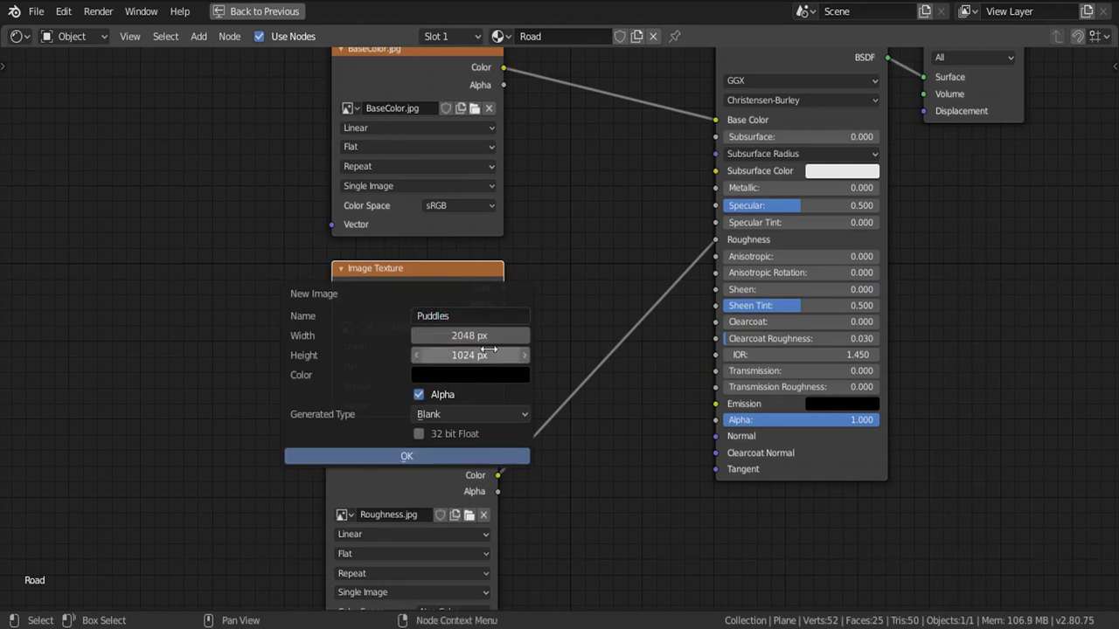
key("Return")
left_click(407, 458)
Connect the Puddles texture's Color output to the Principled BSDF's Roughness input and restore the split layout
left_click_drag(424, 299, 414, 262)
left_click_drag(500, 268, 717, 239)
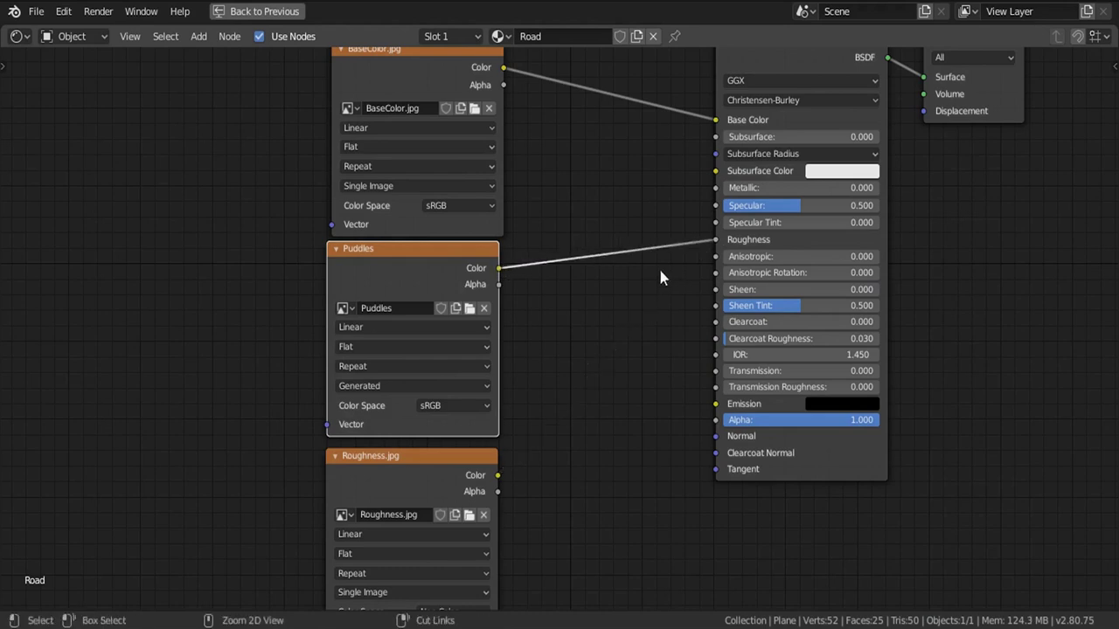
key("ctrl+space")
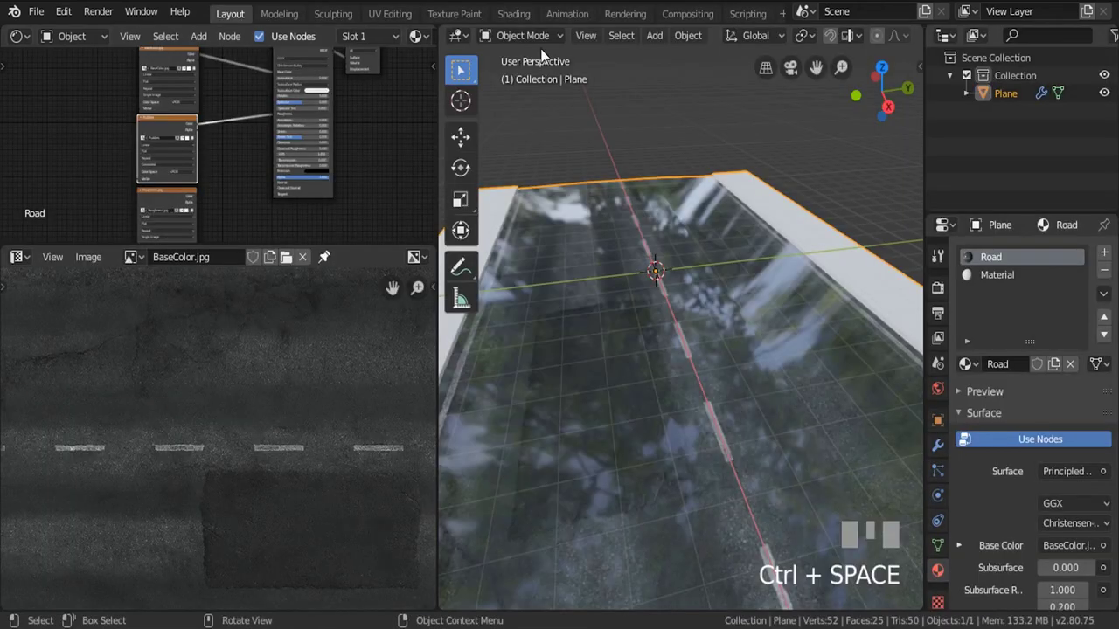
Switch to the Texture Paint workspace, use Look Dev shading and frame the whole Puddles image beside the road
left_click(454, 15)
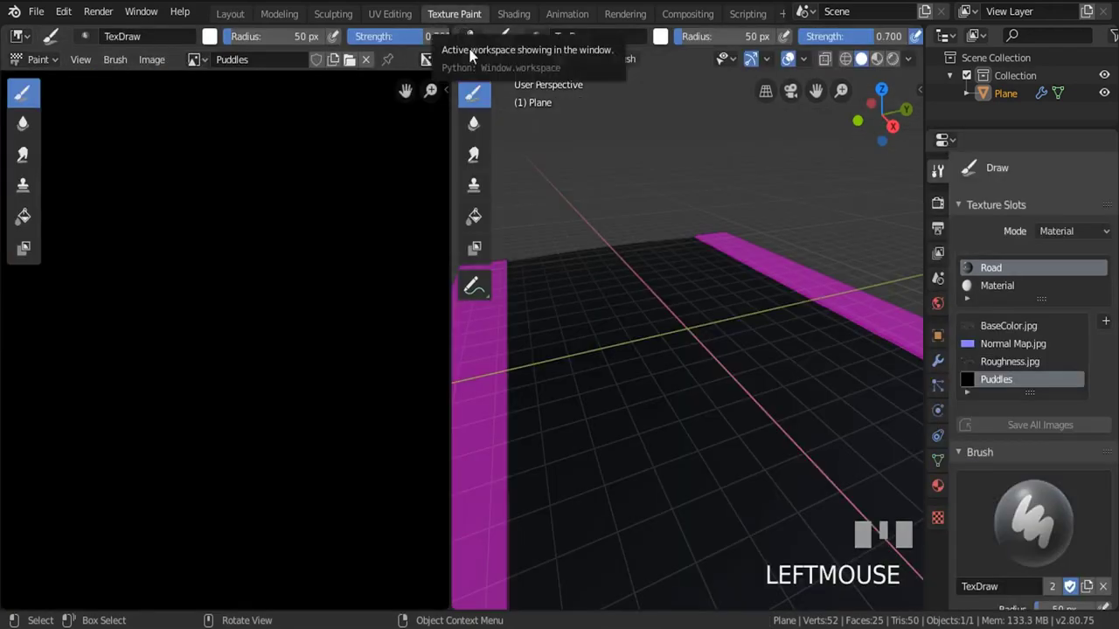
key("z")
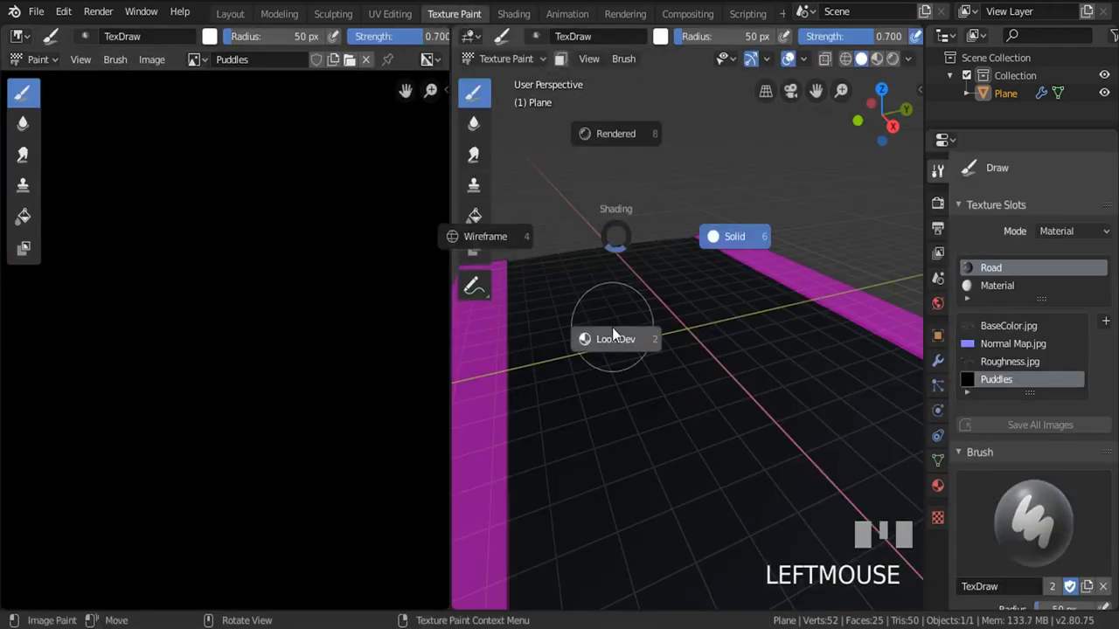
left_click(612, 327)
mouse_move(612, 327)
middle_mouse_down()
mouse_move(631, 405)
mouse_move(699, 408)
mouse_move(652, 431)
mouse_move(666, 404)
middle_mouse_up()
scroll(234, 240, "down", 6)
middle_click_drag(270, 262, 268, 304, "shift")
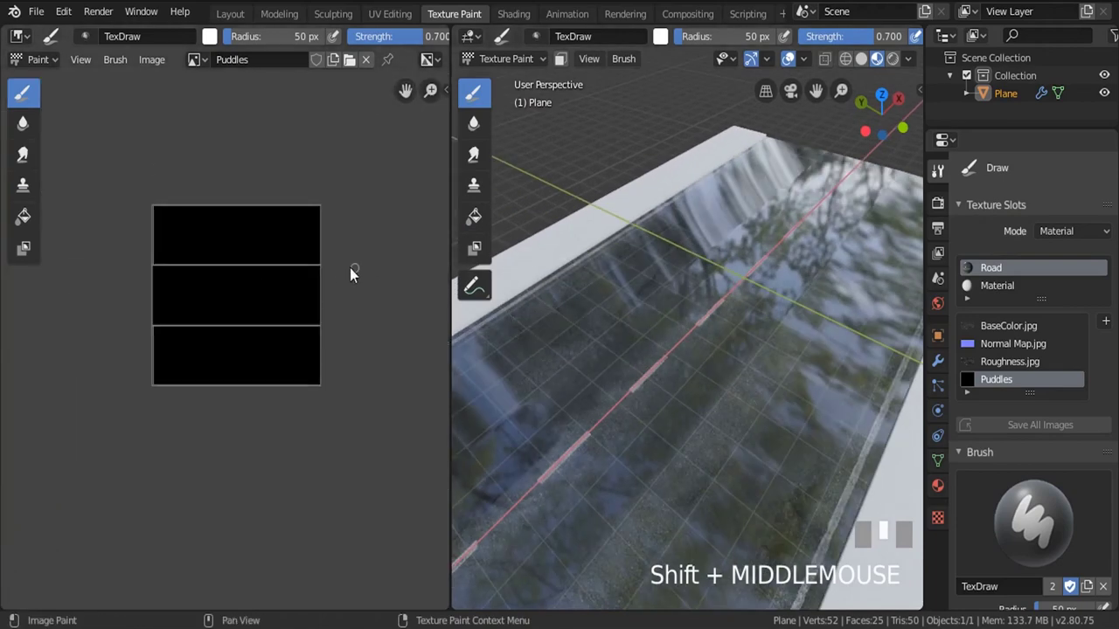
scroll(245, 267, "up", 3)
middle_click_drag(653, 316, 669, 253)
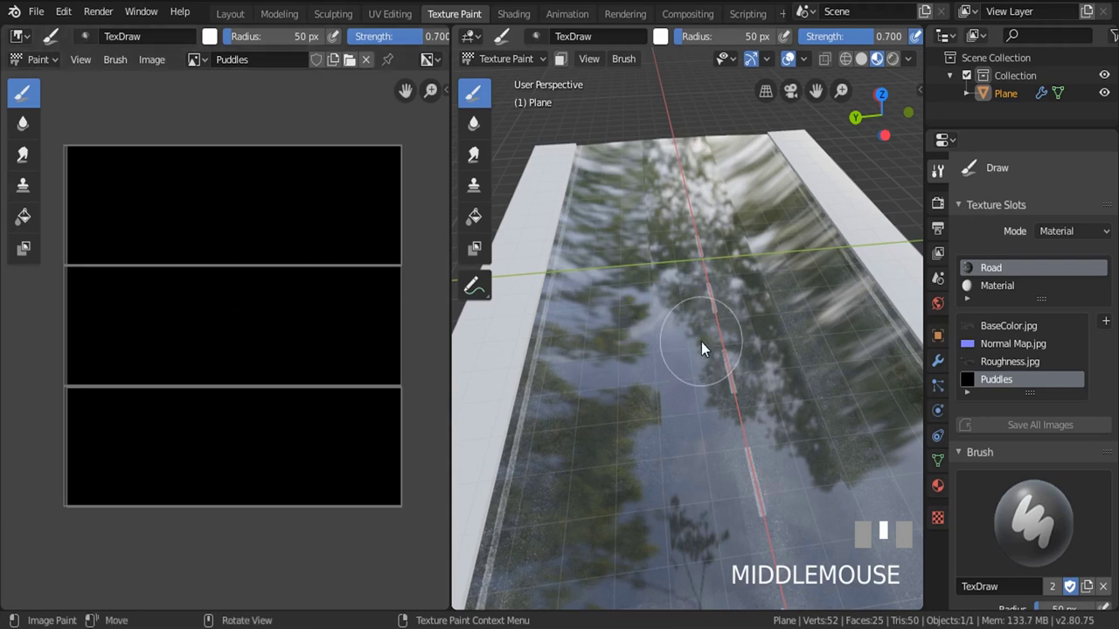
Activate the Fill tool for texture painting and look through its brush and texture slot settings
left_click(474, 217)
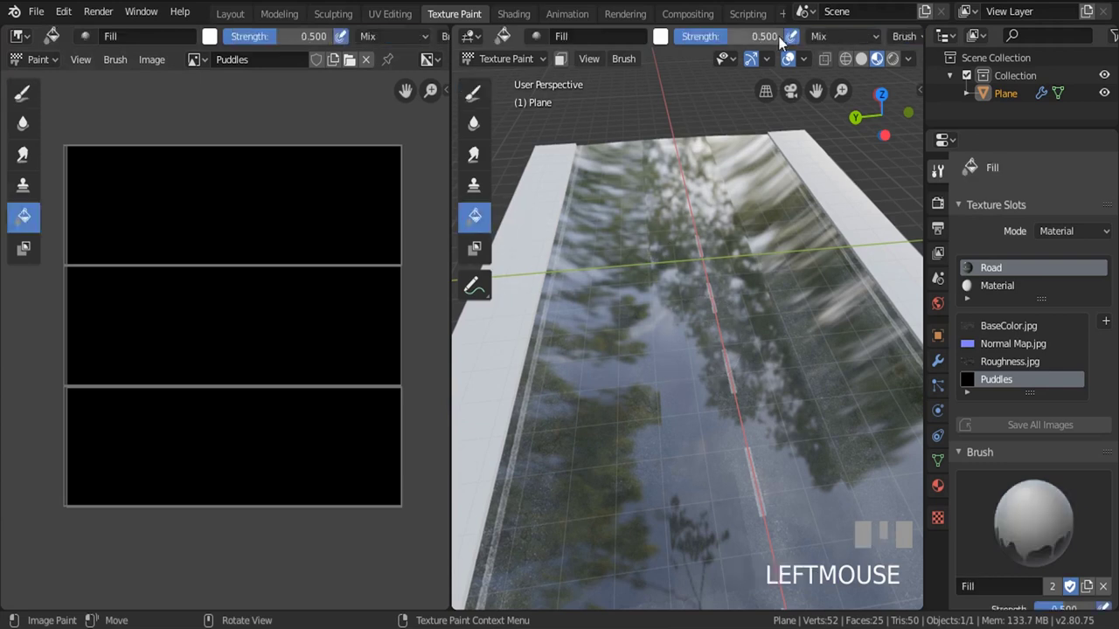
scroll(805, 38, "down", 5)
scroll(805, 38, "down", 5)
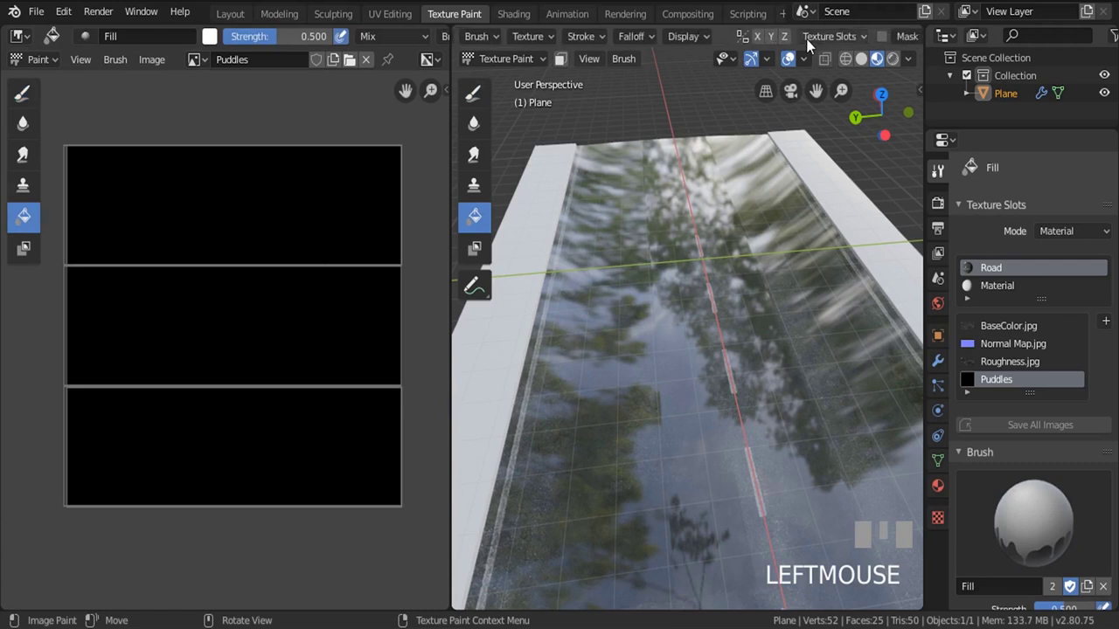
left_click(764, 36)
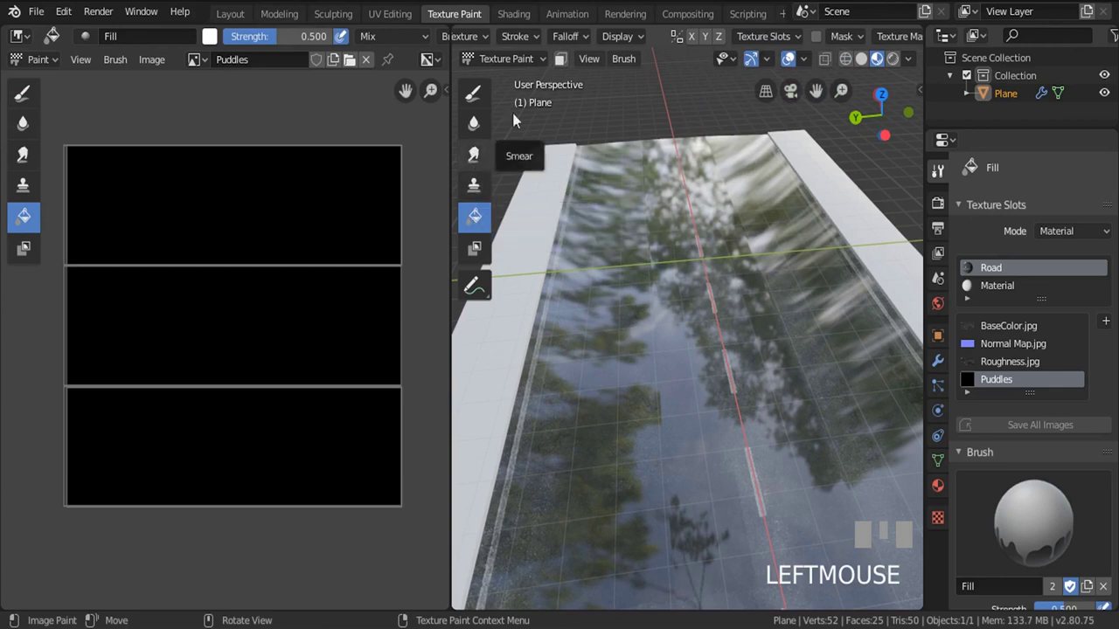
Set the Fill brush strength to 1.000 and fill the Puddles texture on the road with white
scroll(536, 39, "up", 5)
scroll(536, 38, "up", 4)
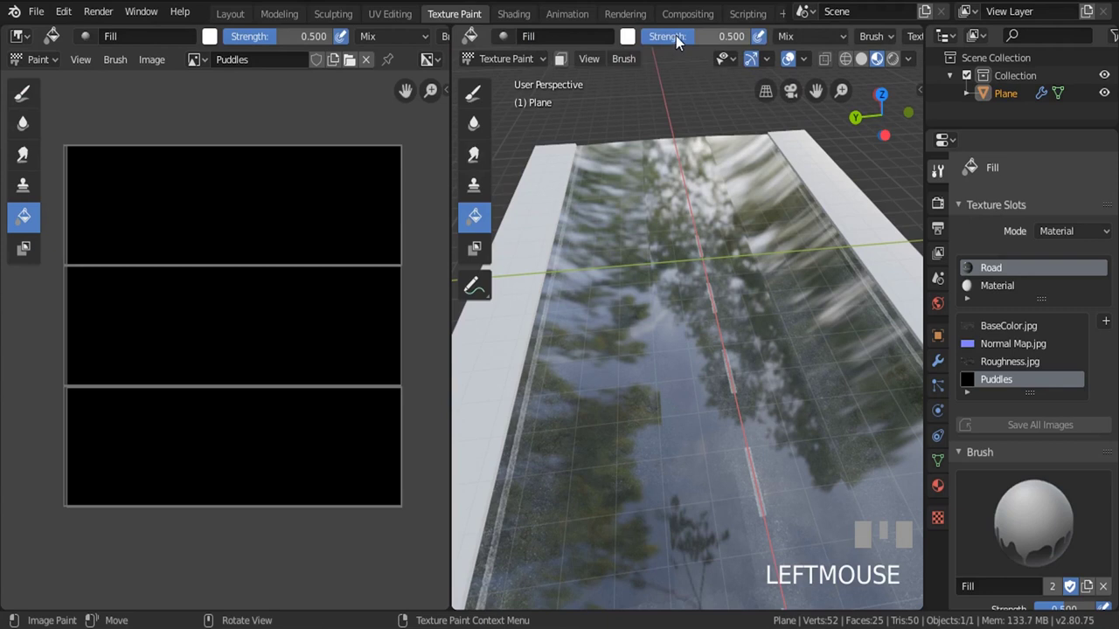
left_click_drag(675, 36, 748, 35)
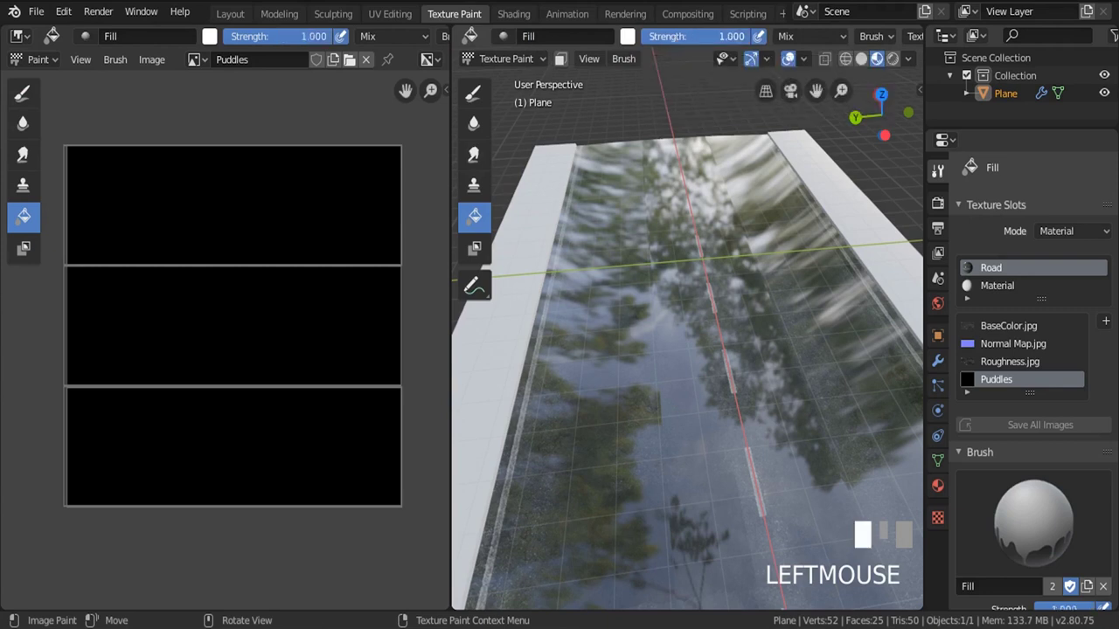
left_click(714, 247)
middle_click_drag(714, 247, 699, 315)
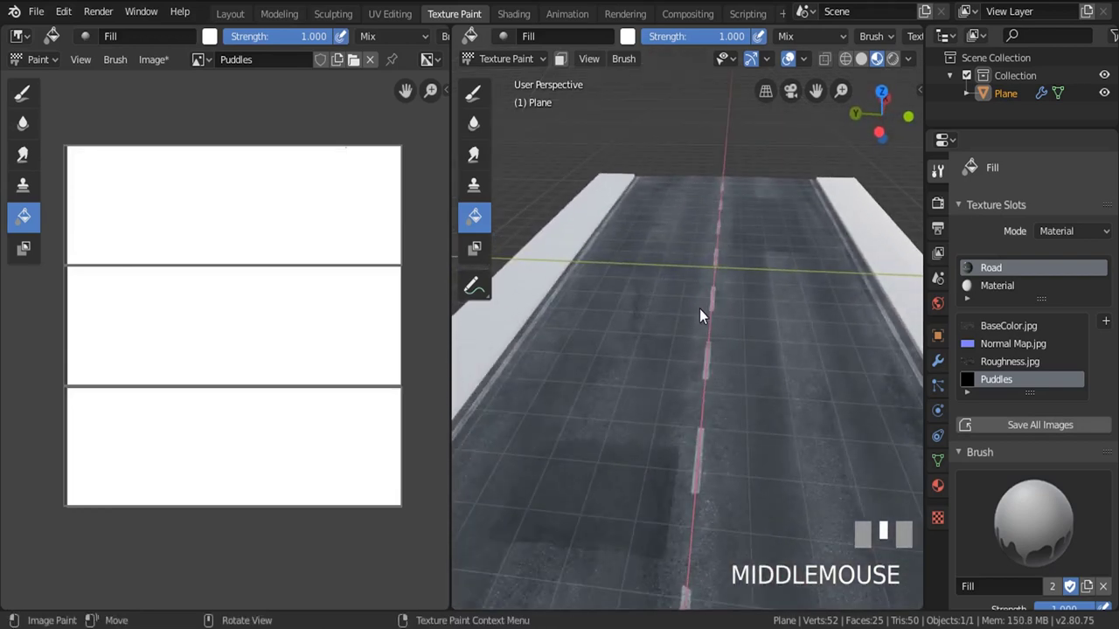
Switch to the Draw brush with black as its colour and a strength of 1.000
left_click(472, 94)
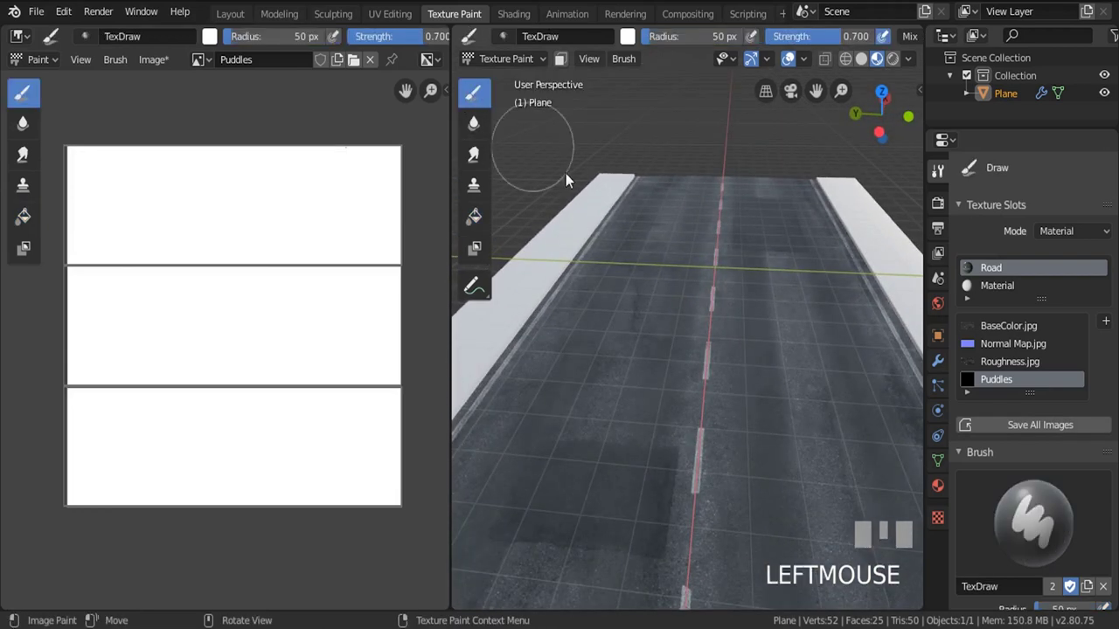
mouse_move(565, 173)
middle_mouse_down()
mouse_move(666, 271)
mouse_move(620, 67)
middle_mouse_up()
left_click(629, 39)
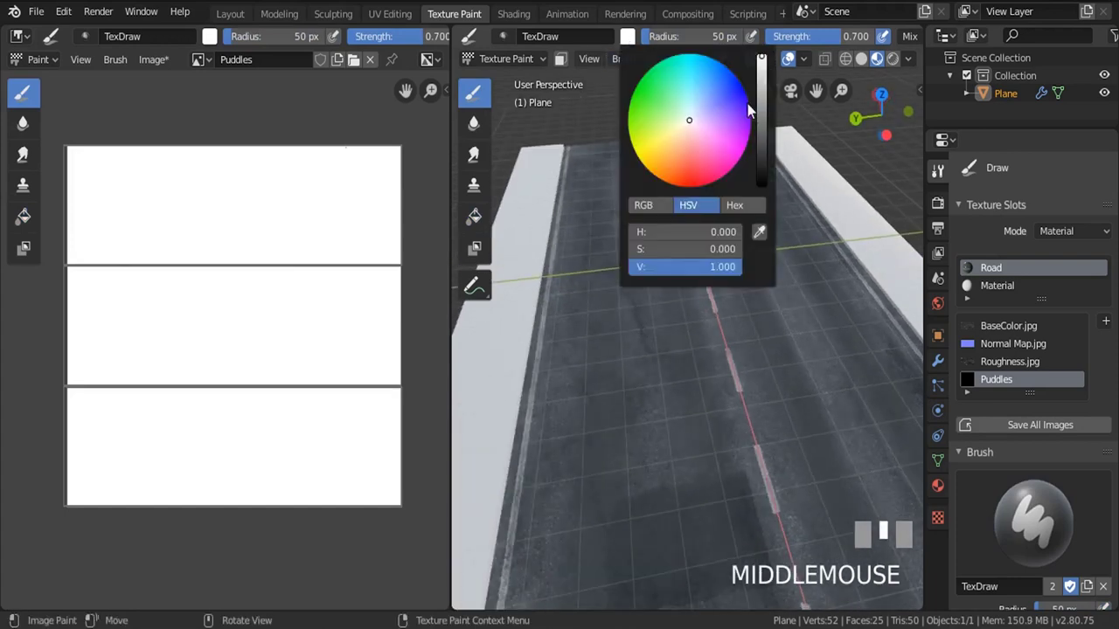
left_click_drag(762, 122, 762, 200)
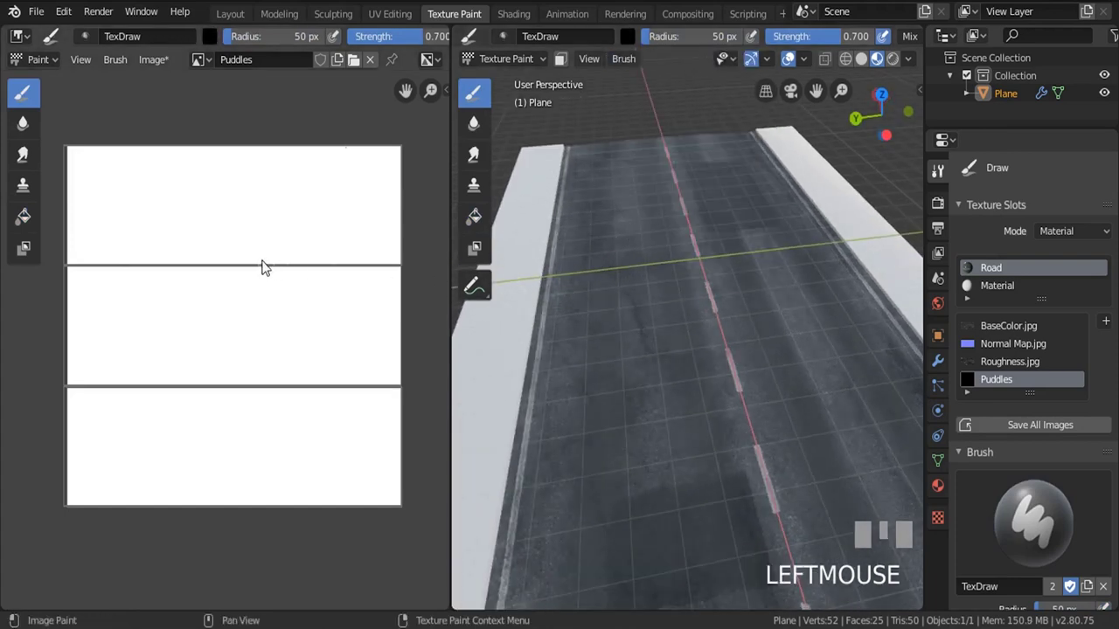
scroll(592, 236, "up", 2)
middle_click_drag(592, 237, 709, 307)
scroll(812, 274, "down", 2)
scroll(812, 274, "down", 2)
scroll(649, 408, "up", 4)
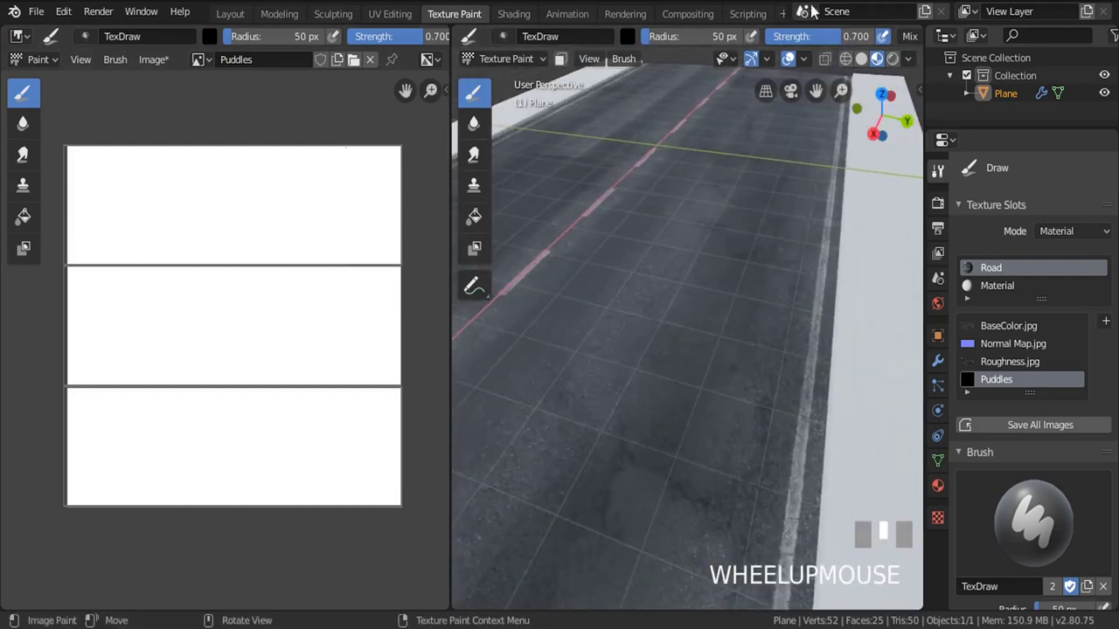
left_click_drag(821, 37, 874, 37)
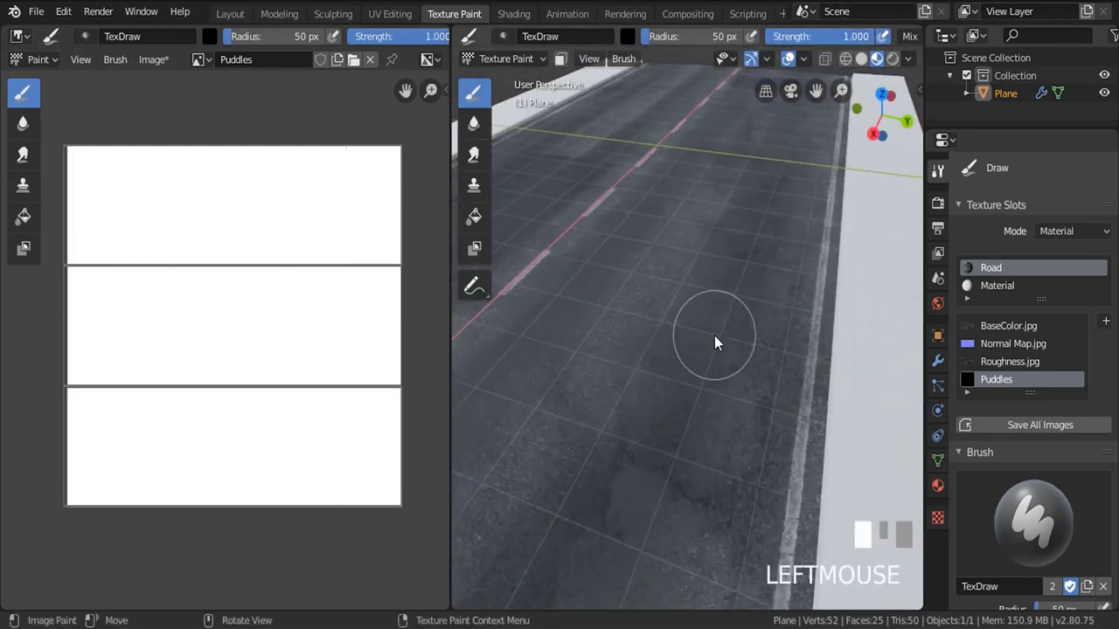
From the top view, paint an elongated black puddle in the lane between the dashed centre line and the edge line
key("KP_7")
scroll(800, 314, "up", 2)
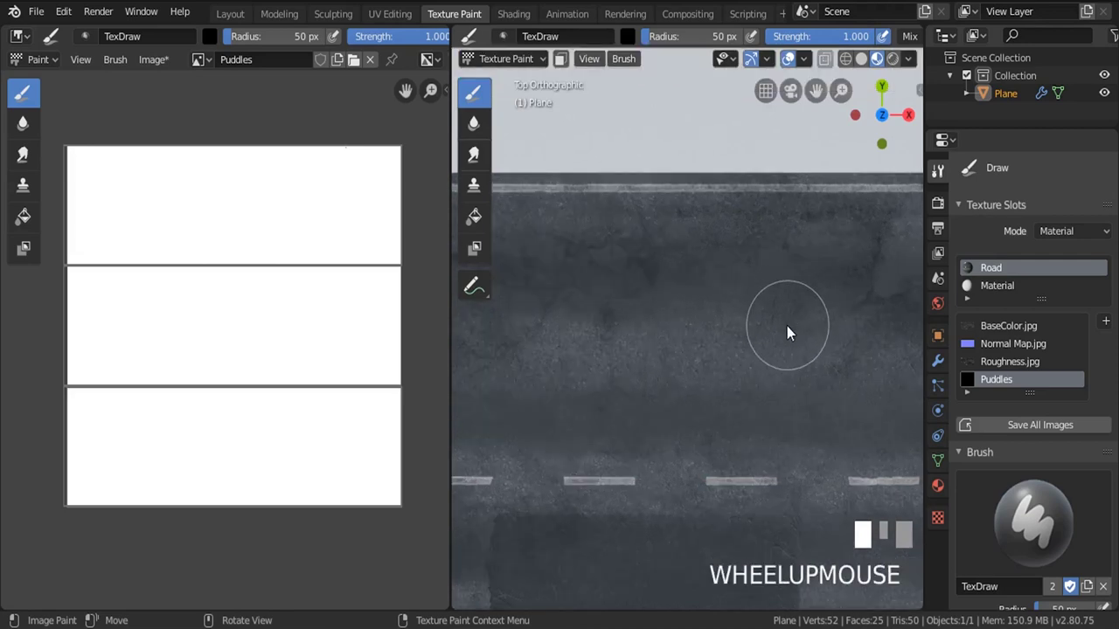
mouse_move(787, 326)
left_mouse_down()
mouse_move(746, 315)
mouse_move(599, 364)
mouse_move(856, 332)
mouse_move(763, 325)
left_mouse_up()
mouse_move(763, 326)
middle_mouse_down()
mouse_move(712, 394)
mouse_move(602, 320)
mouse_move(704, 327)
mouse_move(677, 326)
mouse_move(722, 352)
mouse_move(711, 300)
middle_mouse_up()
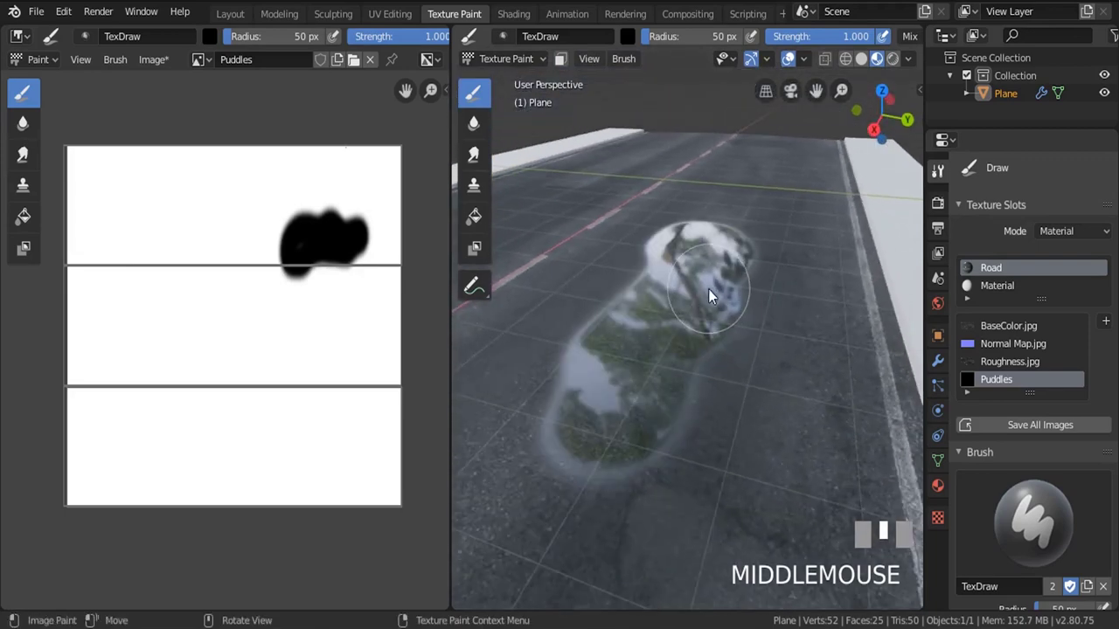
scroll(342, 274, "up", 4)
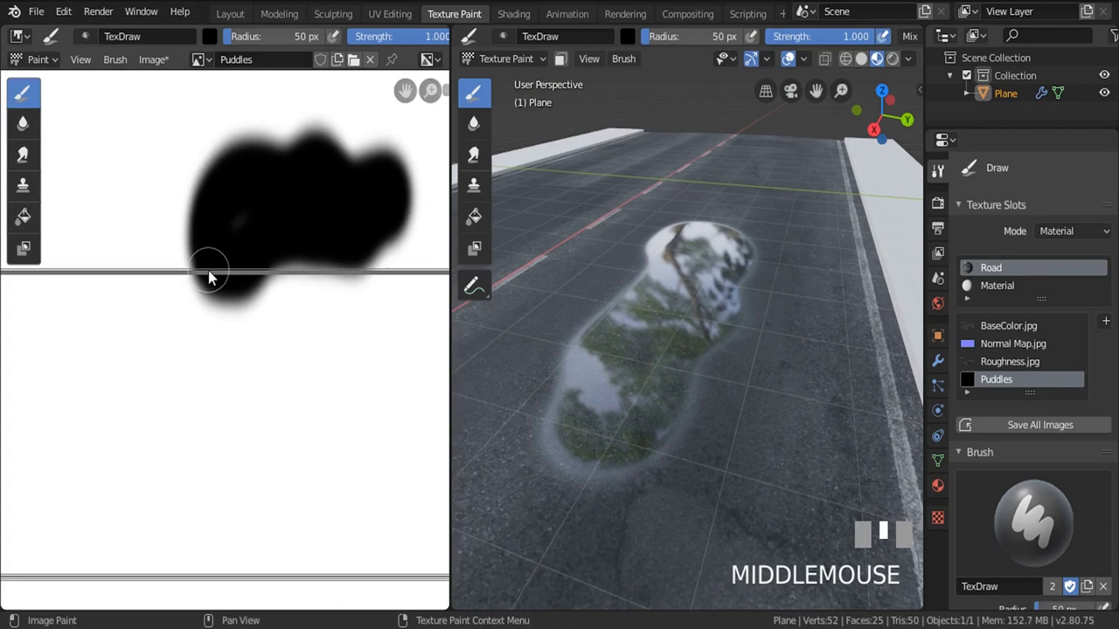
Paint a second, smaller black puddle farther along the same lane, past the first one
middle_click_drag(713, 282, 729, 442)
scroll(695, 321, "up", 2)
scroll(782, 328, "up", 2)
left_click(799, 319)
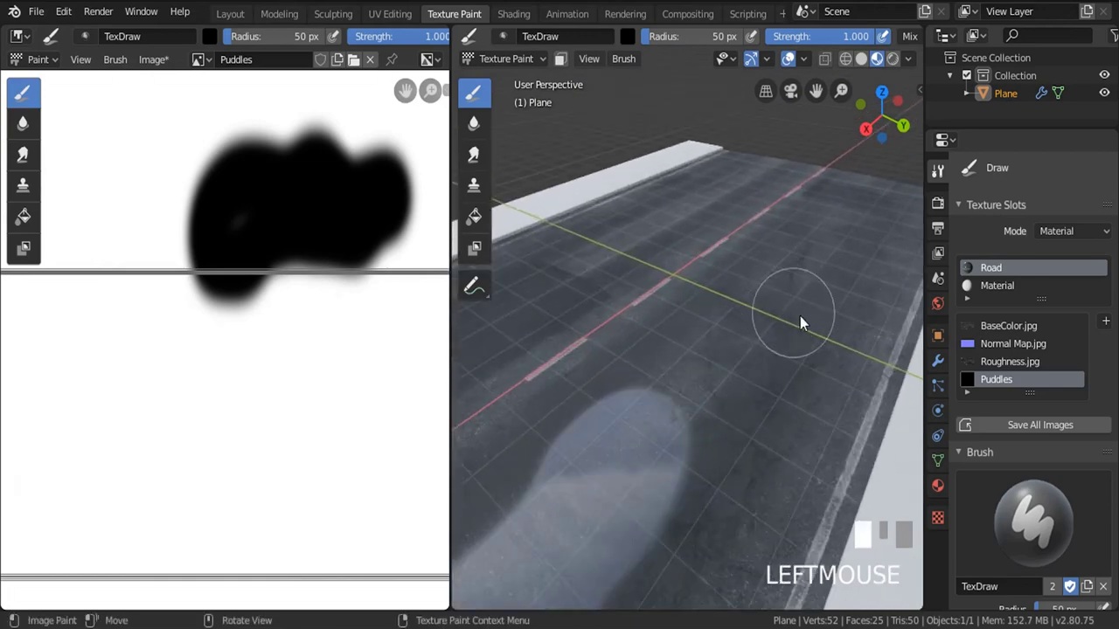
scroll(690, 319, "down", 2)
middle_click_drag(692, 333, 719, 344, "shift")
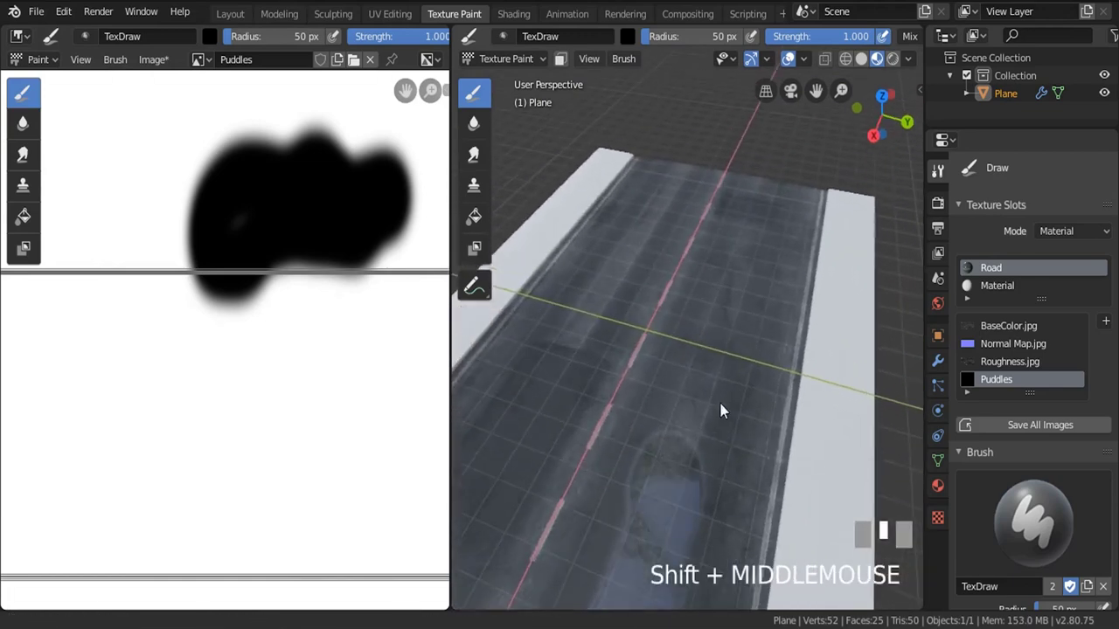
mouse_move(726, 358)
left_mouse_down()
mouse_move(732, 374)
mouse_move(705, 413)
left_mouse_up()
middle_click_drag(706, 414, 717, 311)
scroll(711, 314, "up", 2)
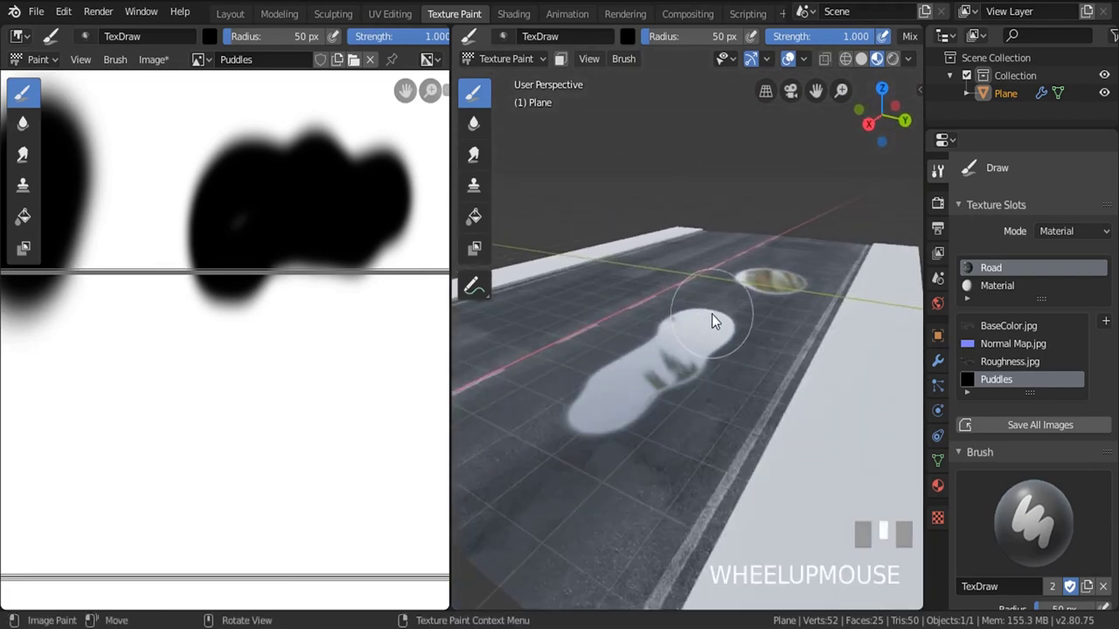
Return to the Layout workspace, tidy the image texture nodes of the Road material and maximize the node editor around Puddles and Roughness.jpg
left_click(232, 14)
middle_click_drag(690, 375, 730, 364)
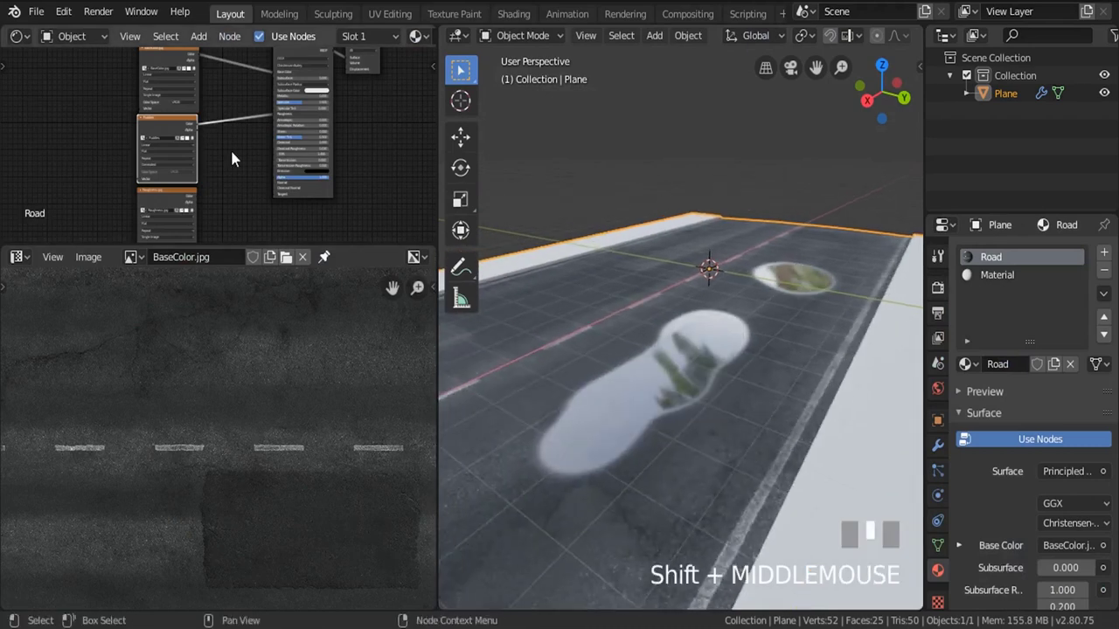
scroll(230, 148, "down", 3)
middle_click_drag(190, 152, 214, 171)
scroll(212, 165, "up", 5)
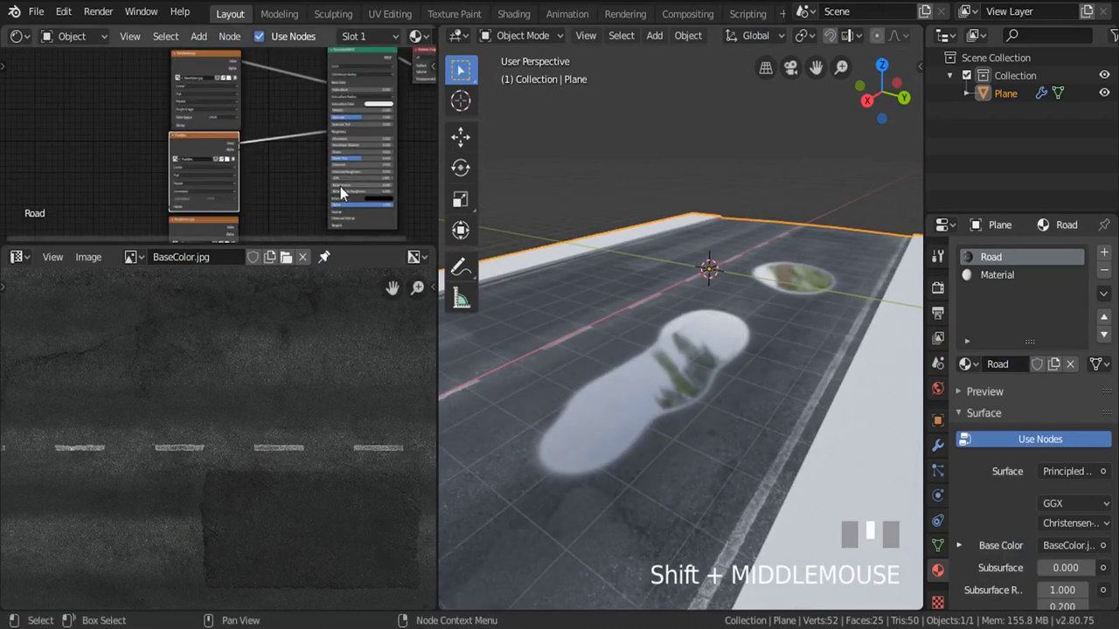
middle_click_drag(200, 115, 205, 136)
left_click_drag(207, 77, 201, 66)
middle_click_drag(222, 185, 243, 111)
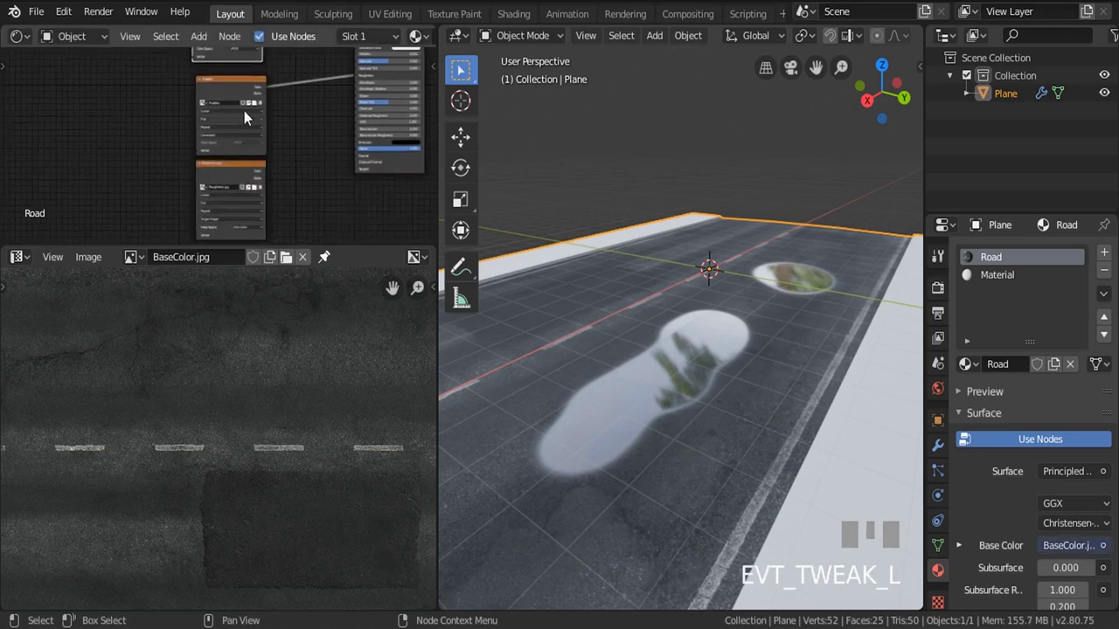
left_click(231, 80)
left_click_drag(225, 182, 223, 181)
key("ctrl+space")
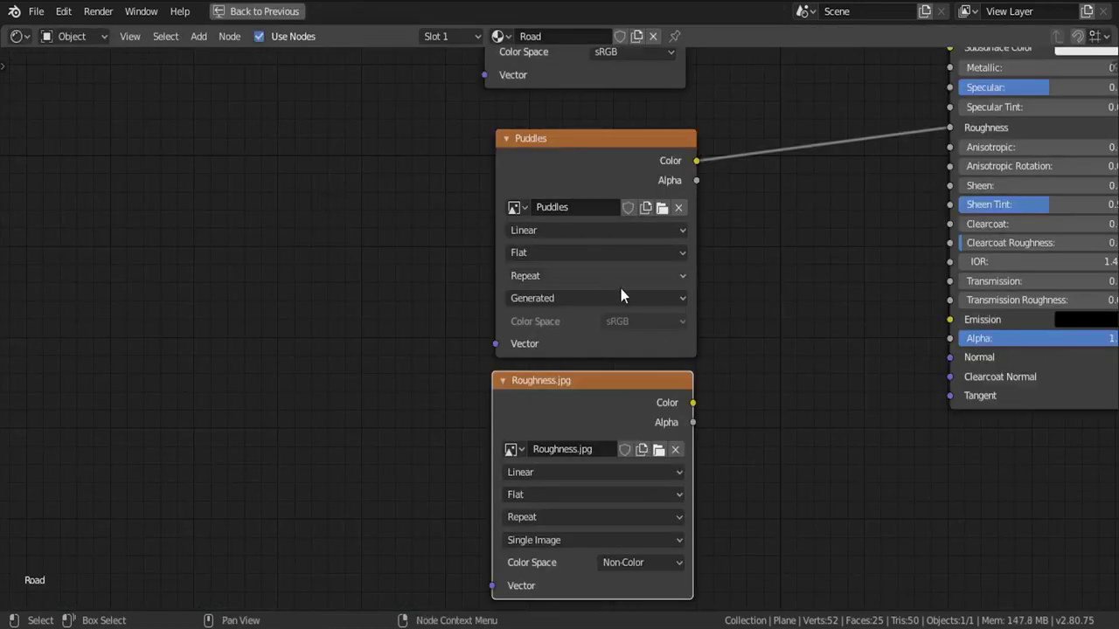
scroll(418, 247, "up", 3)
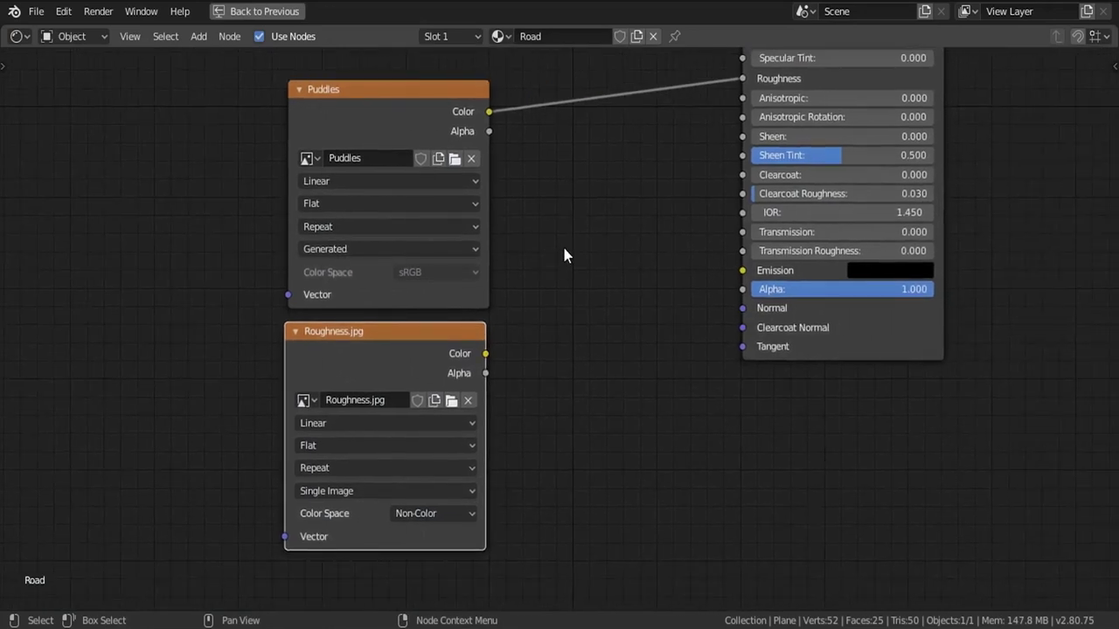
Add a MixRGB node between the image textures and the Principled BSDF
key("shift+a")
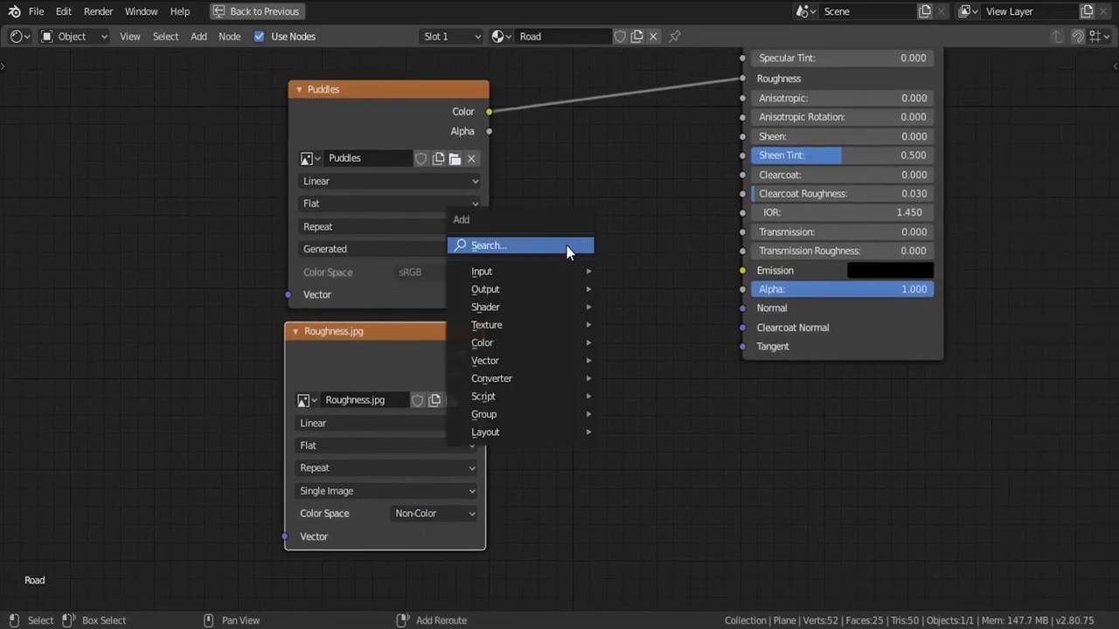
left_click(566, 247)
type("mix")
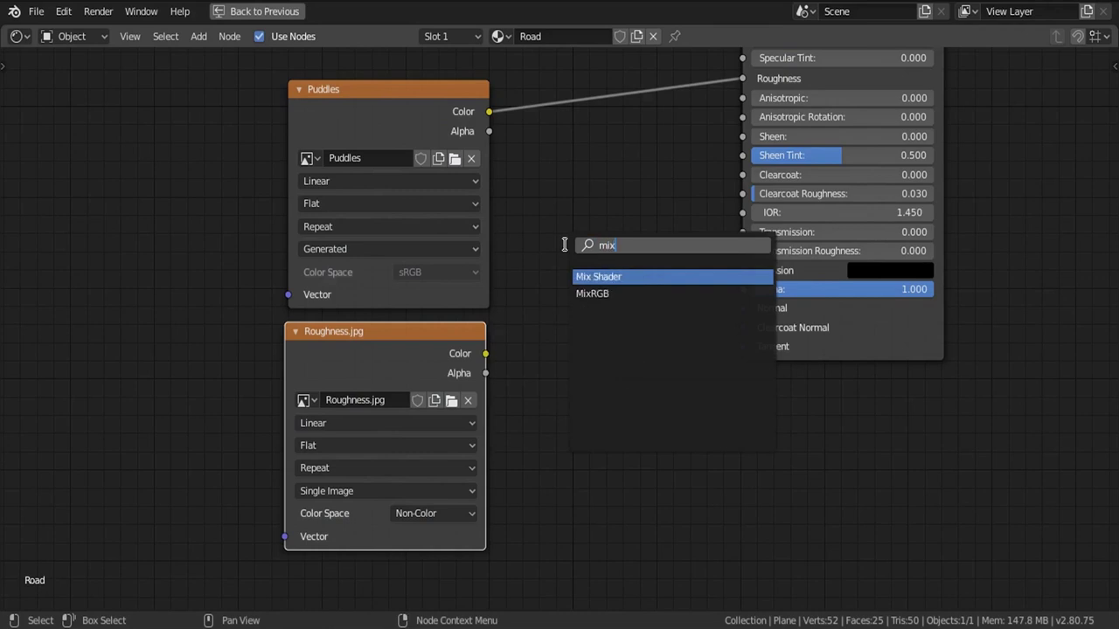
left_click(609, 296)
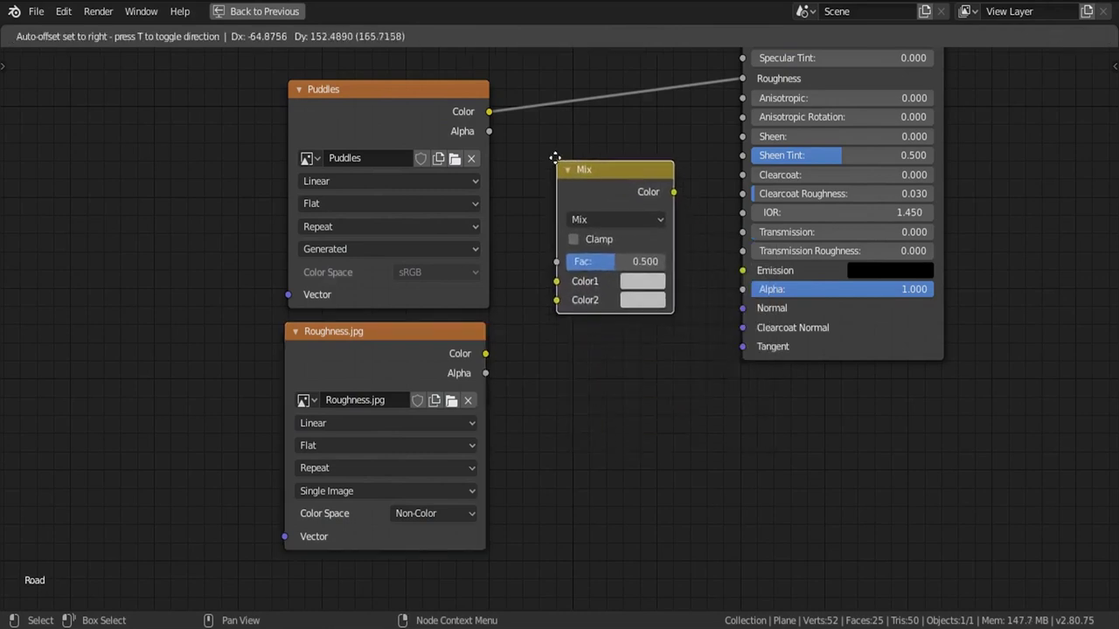
left_click(556, 161)
Connect Puddles to the Mix node's Color1, Roughness.jpg to its Color2, and the Mix output to the Principled BSDF's Roughness
left_click_drag(489, 113, 557, 280)
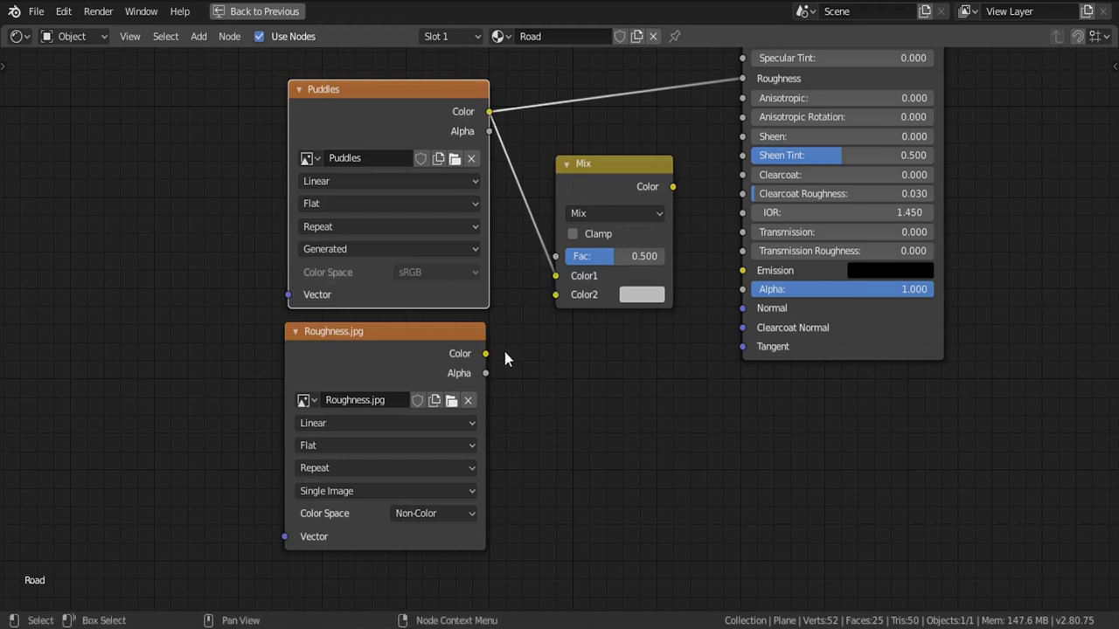
left_click_drag(484, 355, 556, 295)
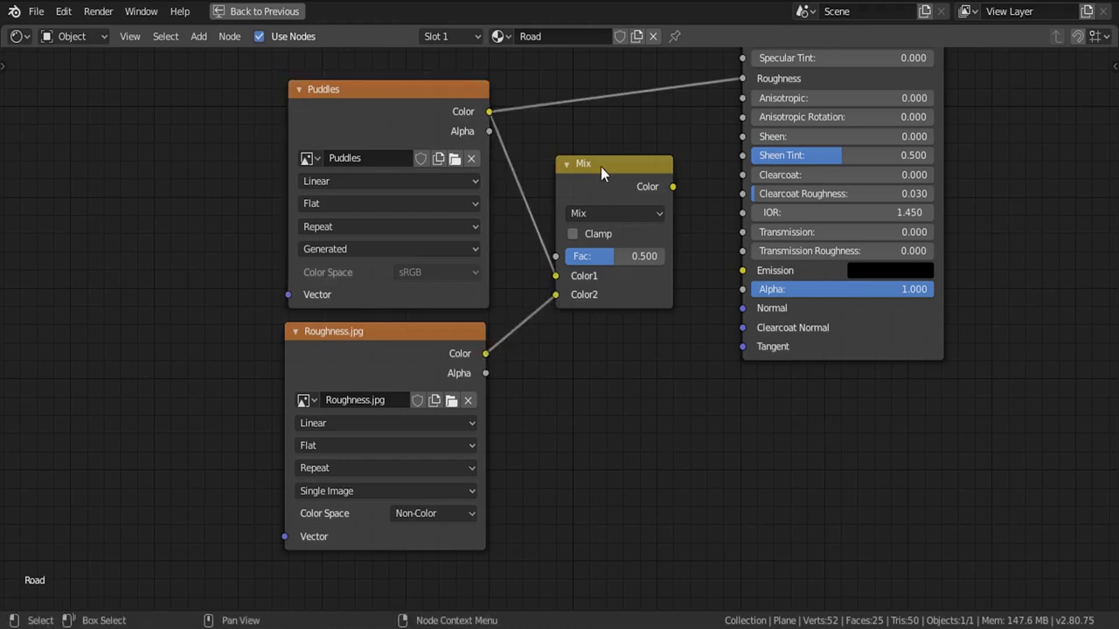
left_click_drag(600, 165, 600, 154)
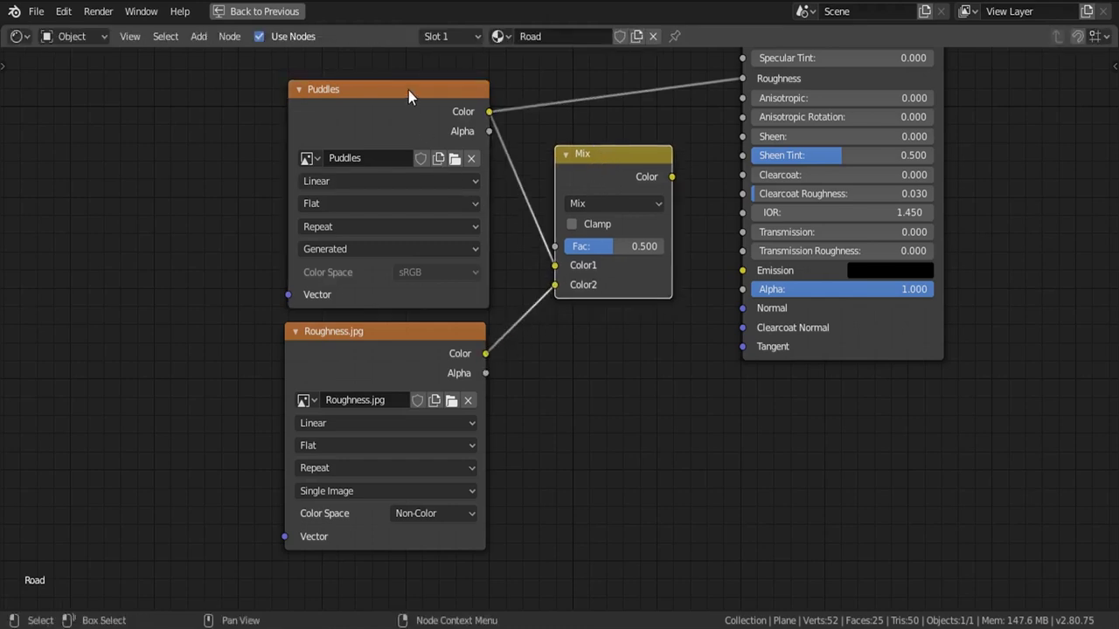
left_click_drag(409, 90, 410, 83)
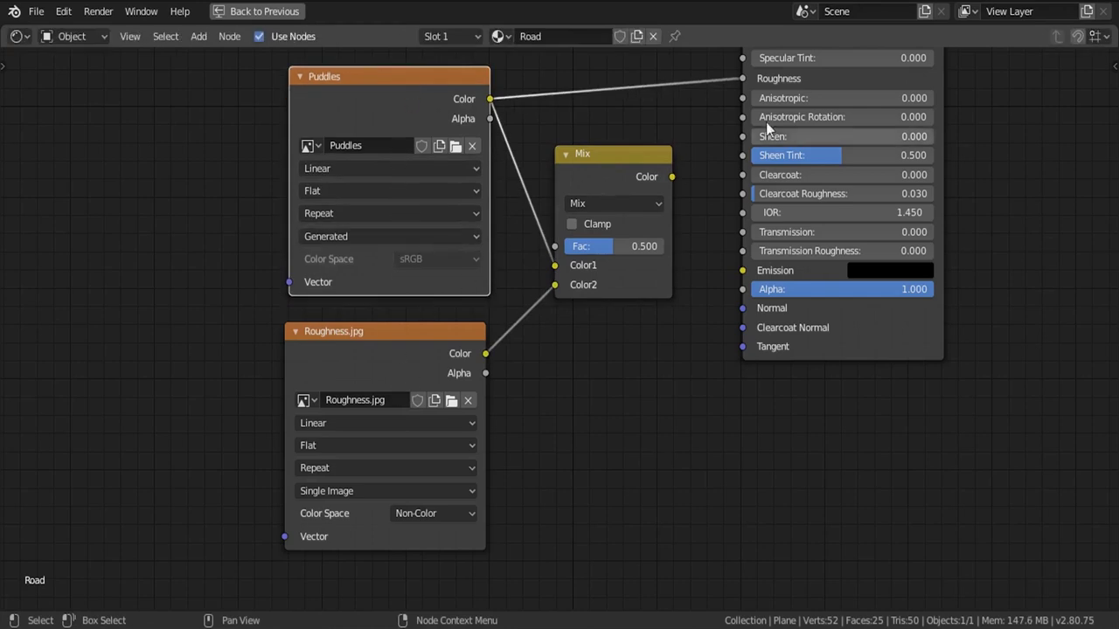
left_click_drag(672, 177, 748, 76)
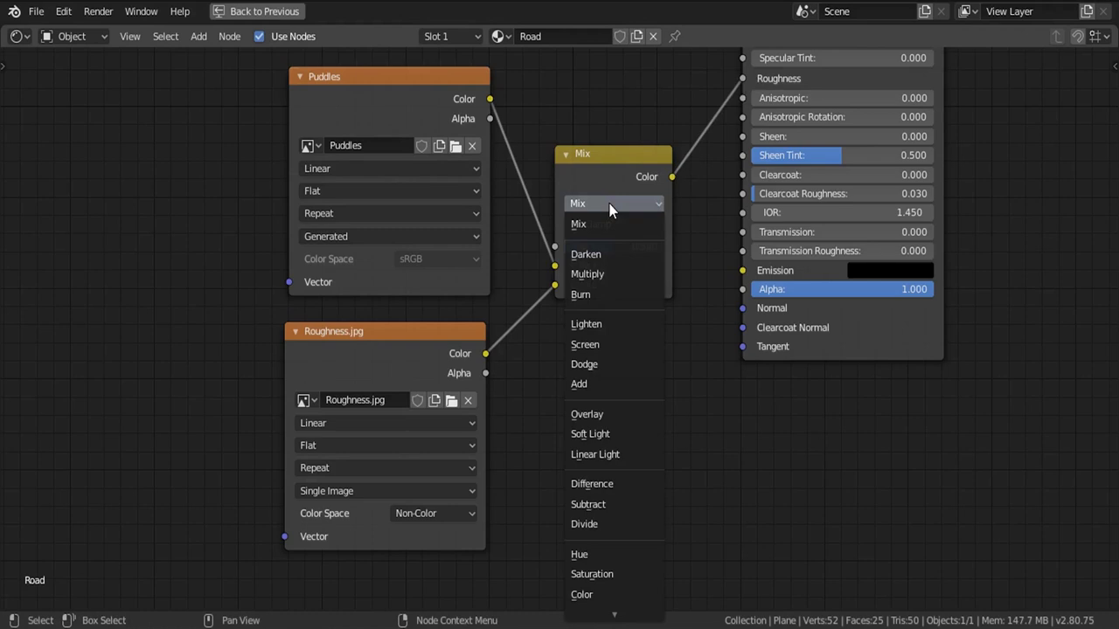
Set the mix node to Multiply with a Fac of 1.000 and restore the split layout
left_click(598, 274)
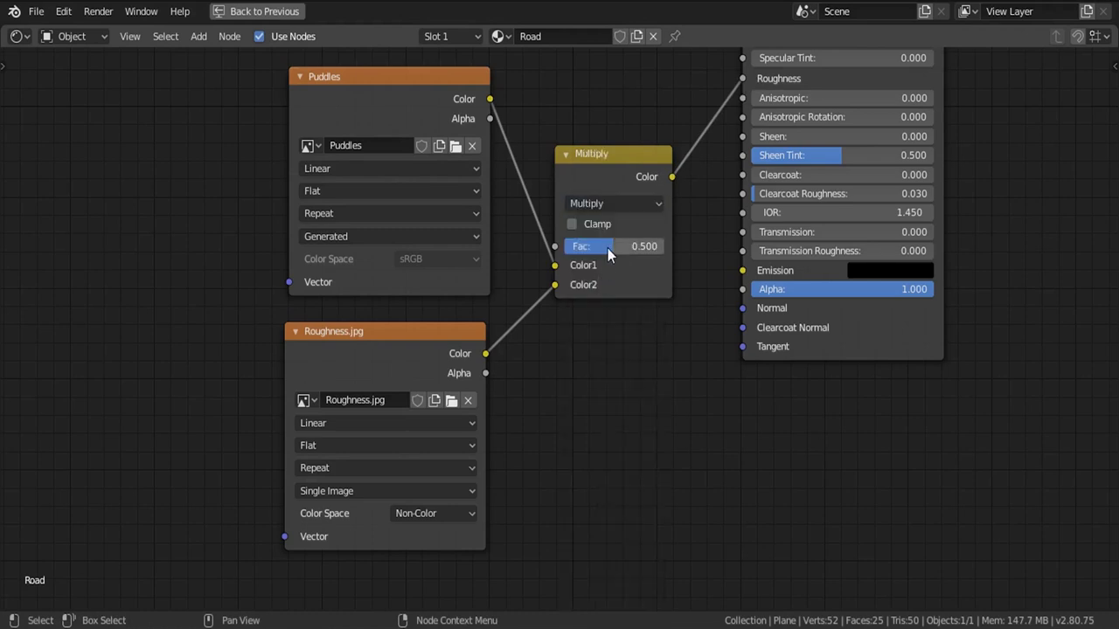
left_click_drag(606, 247, 666, 259)
key("ctrl+space")
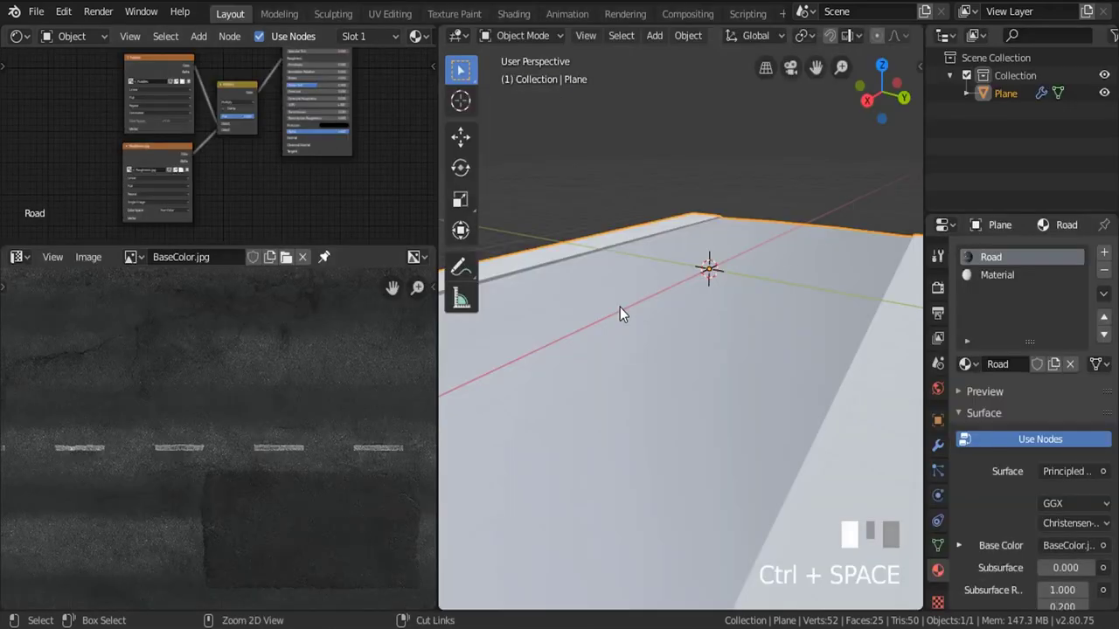
Examine the road's reflections from several angles together with the multiplied Puddles and Roughness.jpg nodes
middle_click_drag(625, 311, 713, 340)
scroll(652, 309, "down", 3)
middle_click_drag(144, 187, 164, 205)
scroll(164, 205, "up", 4)
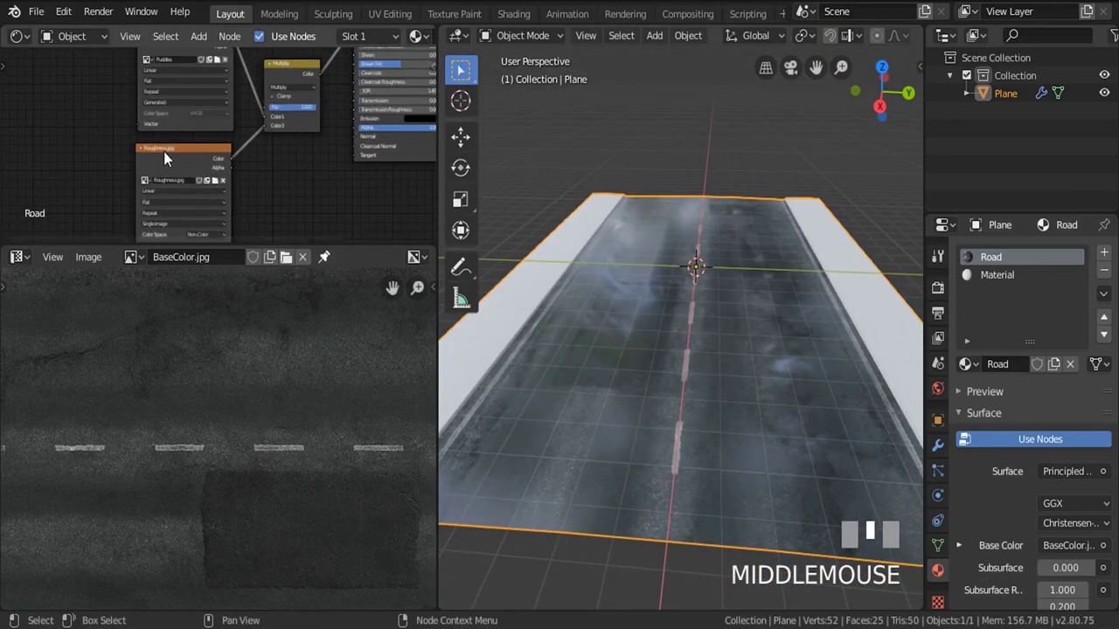
scroll(179, 155, "up", 2, "shift")
middle_click_drag(587, 271, 706, 263)
scroll(741, 318, "up", 3)
scroll(181, 182, "down", 1)
scroll(181, 182, "down", 1)
middle_click_drag(181, 181, 183, 219)
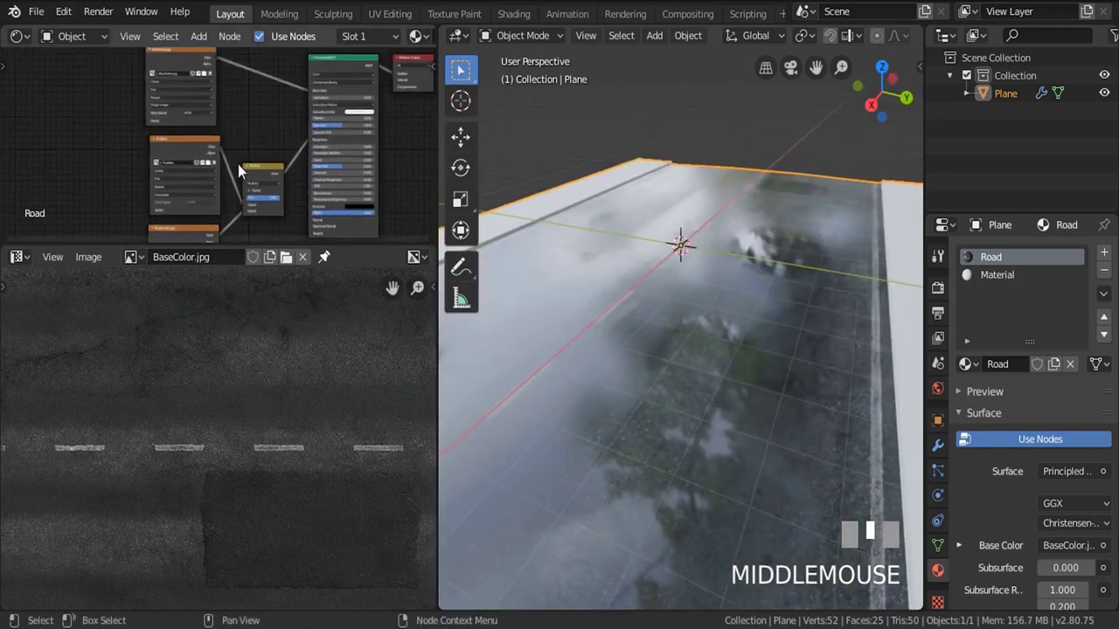
middle_click_drag(197, 160, 234, 117)
scroll(233, 117, "up", 2)
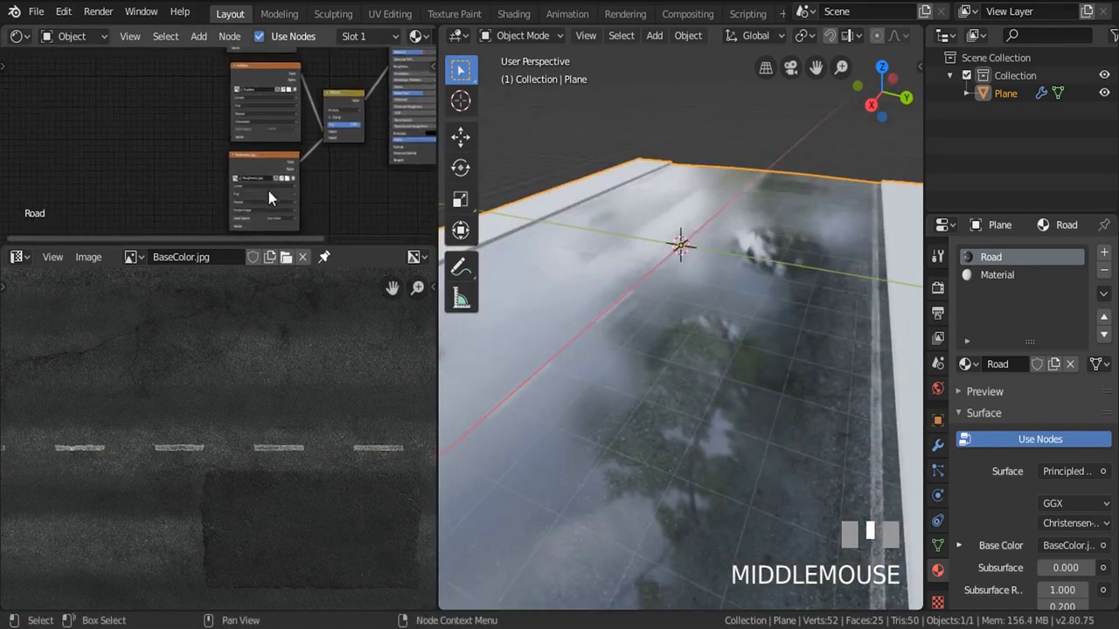
scroll(269, 147, "up", 2)
middle_click_drag(673, 366, 643, 260)
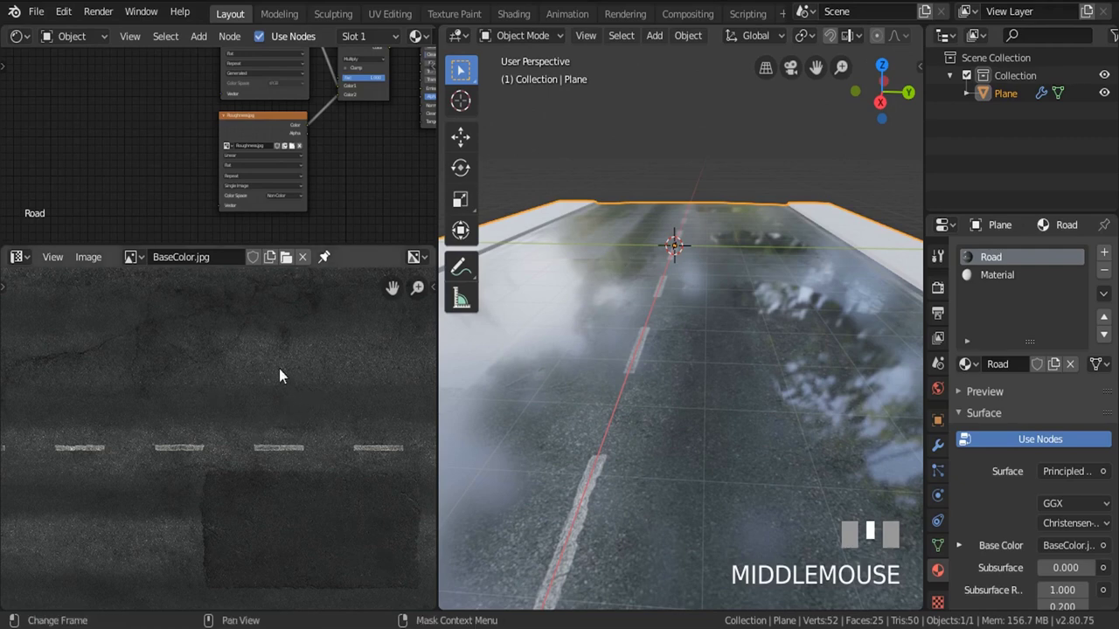
Display Roughness.jpg in the image editor and frame more of the image
left_click(131, 259)
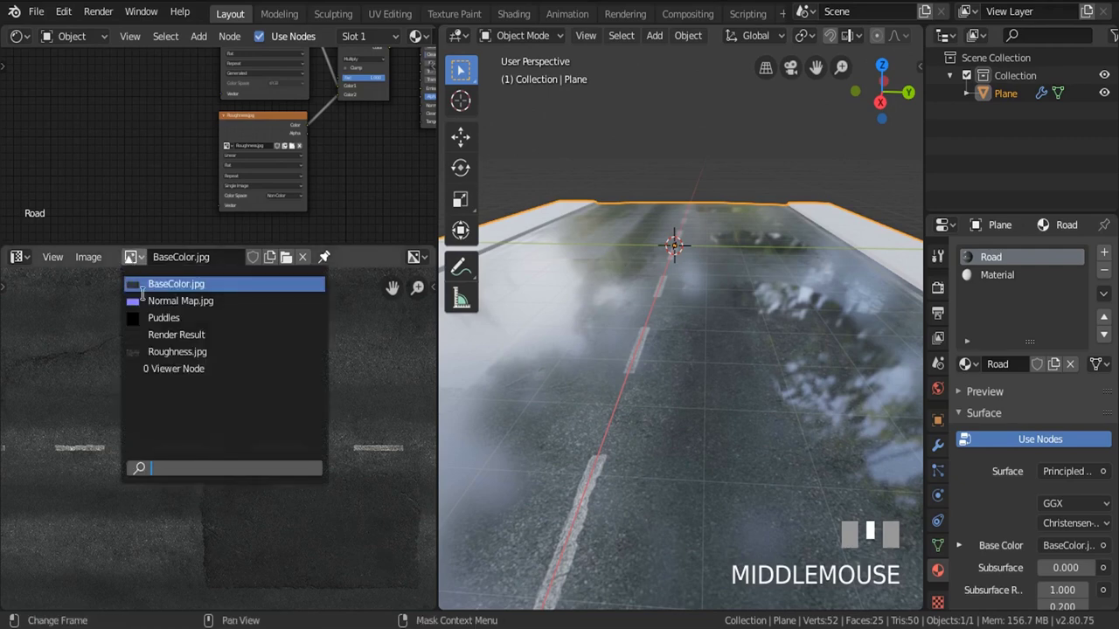
left_click(175, 351)
scroll(231, 361, "down", 2)
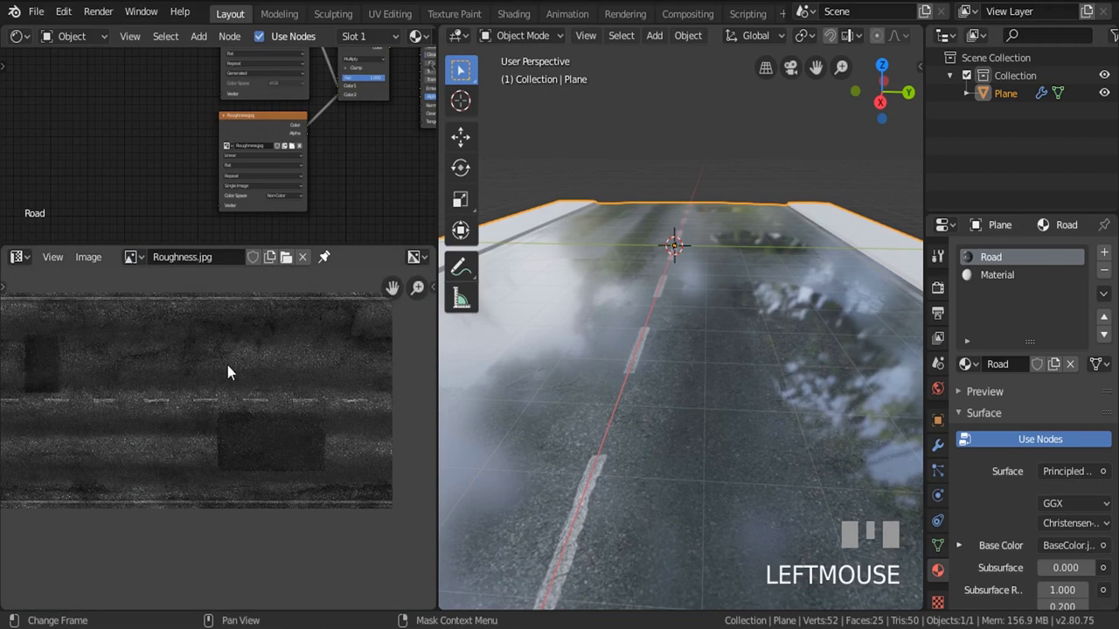
Move the Roughness.jpg node aside and insert a ColorRamp node on its link to the Multiply node
middle_click_drag(231, 151, 197, 146)
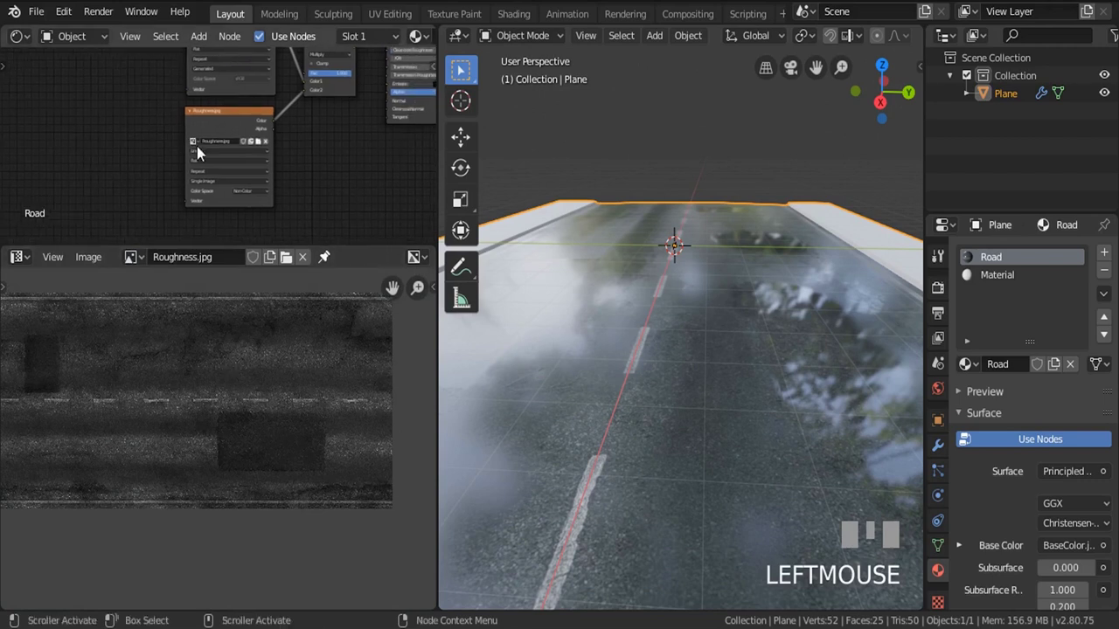
left_click_drag(215, 137, 124, 153)
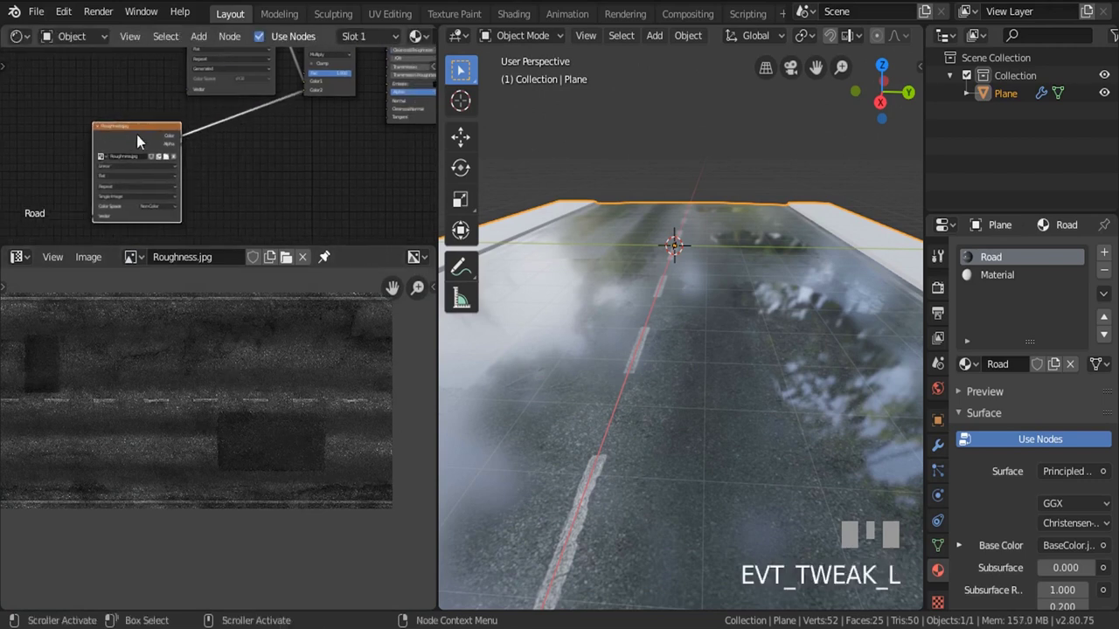
key("shift+a")
left_click(252, 168)
type("colo")
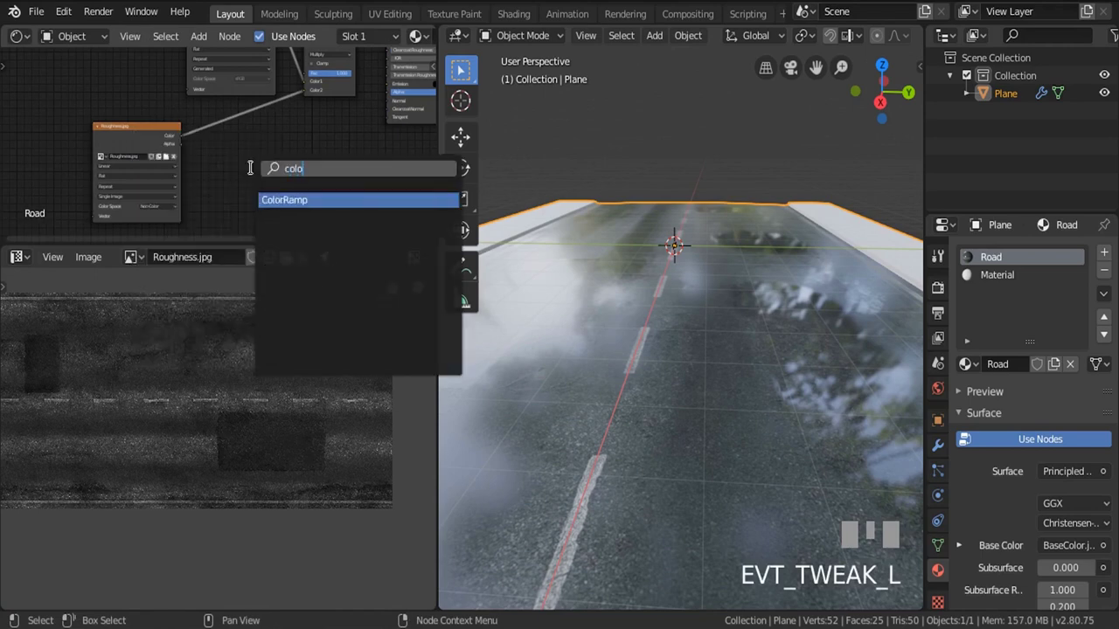
key("Return")
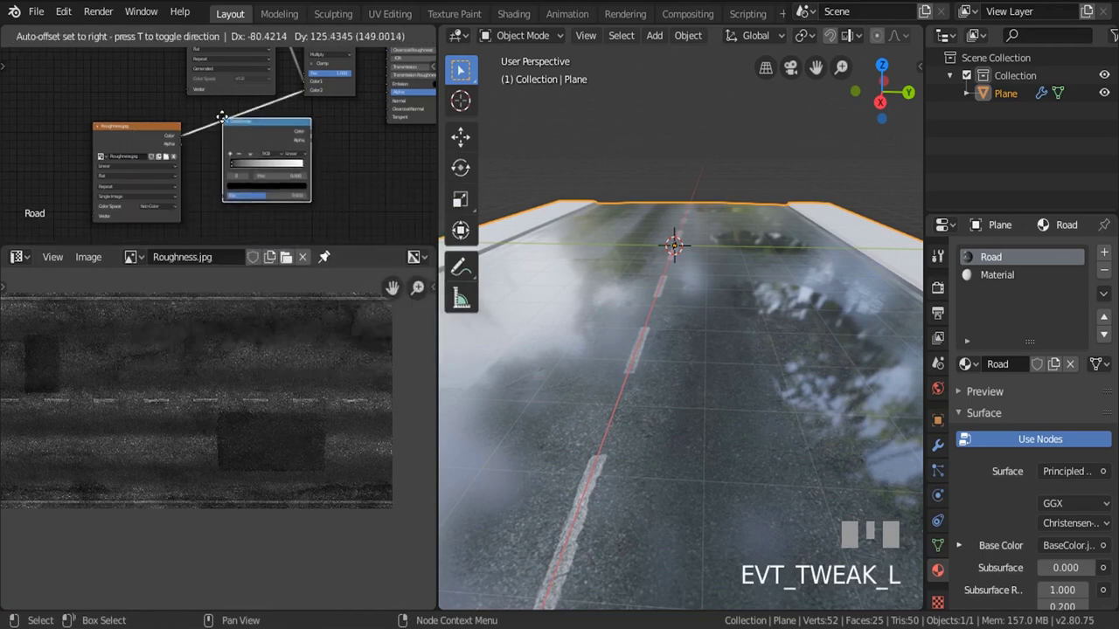
left_click(221, 117)
Lighten the ColorRamp's black stop to a grey with a V of 0.434
scroll(244, 177, "up", 3)
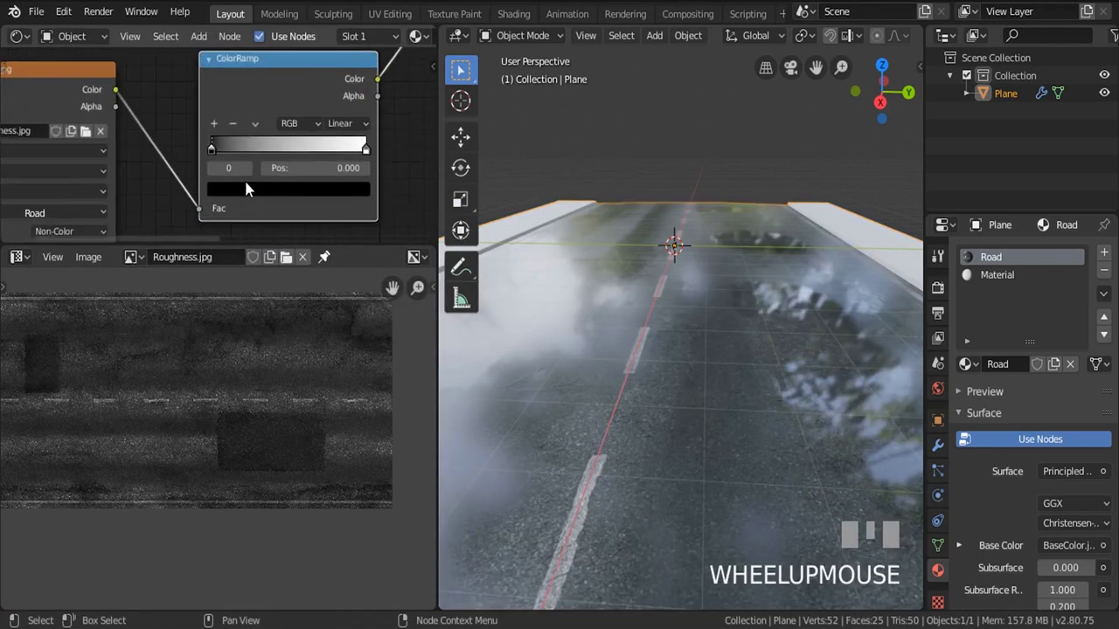
left_click(209, 147)
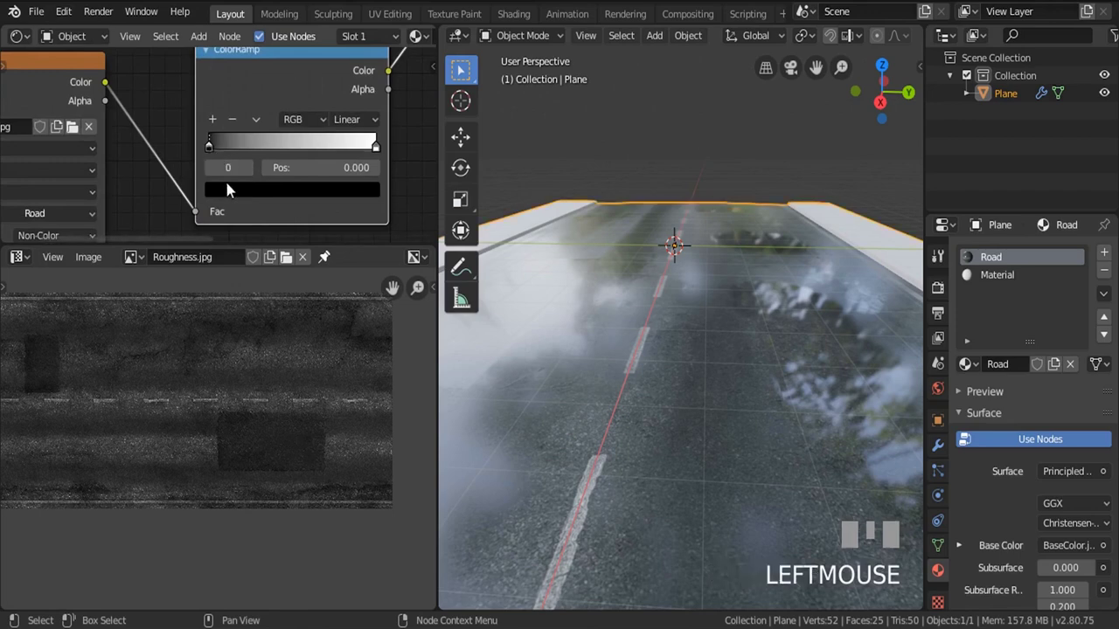
left_click(231, 190)
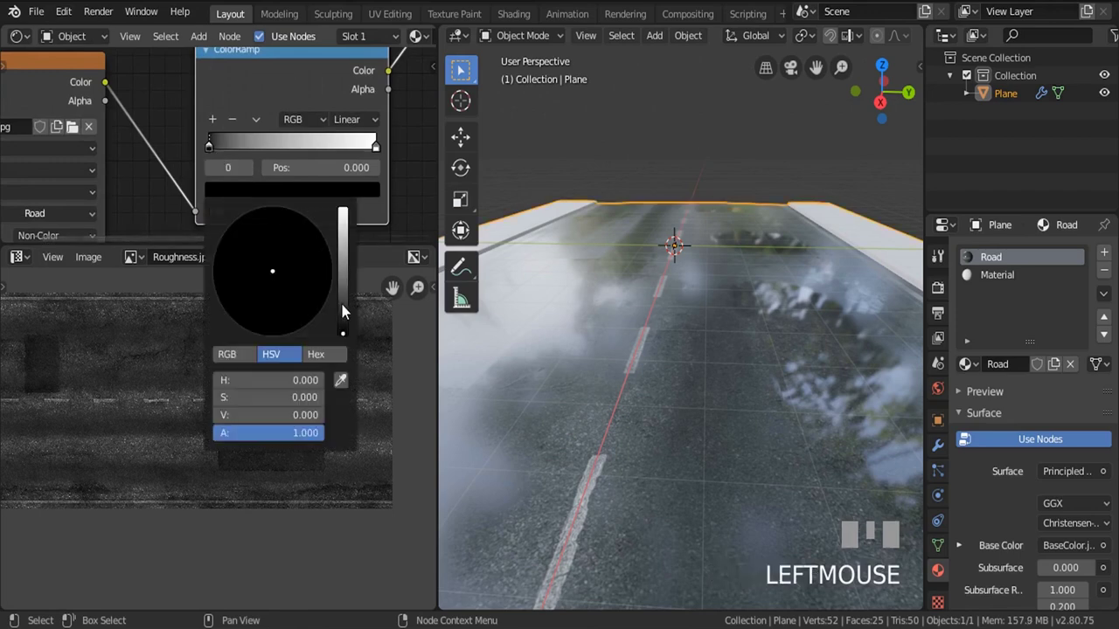
left_click_drag(340, 299, 342, 254)
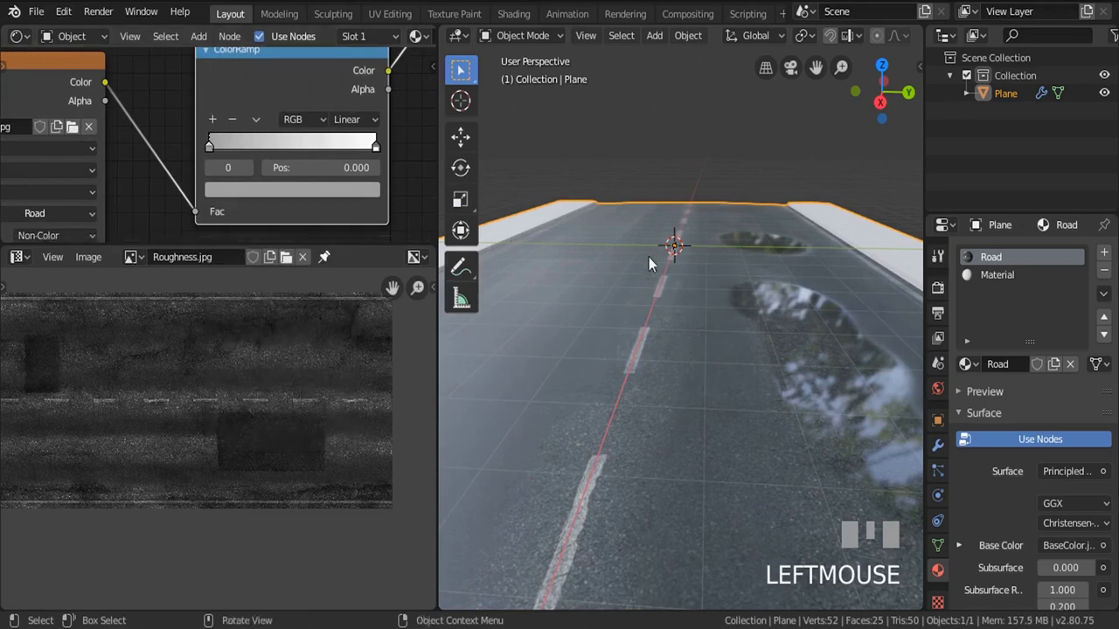
left_click(248, 194)
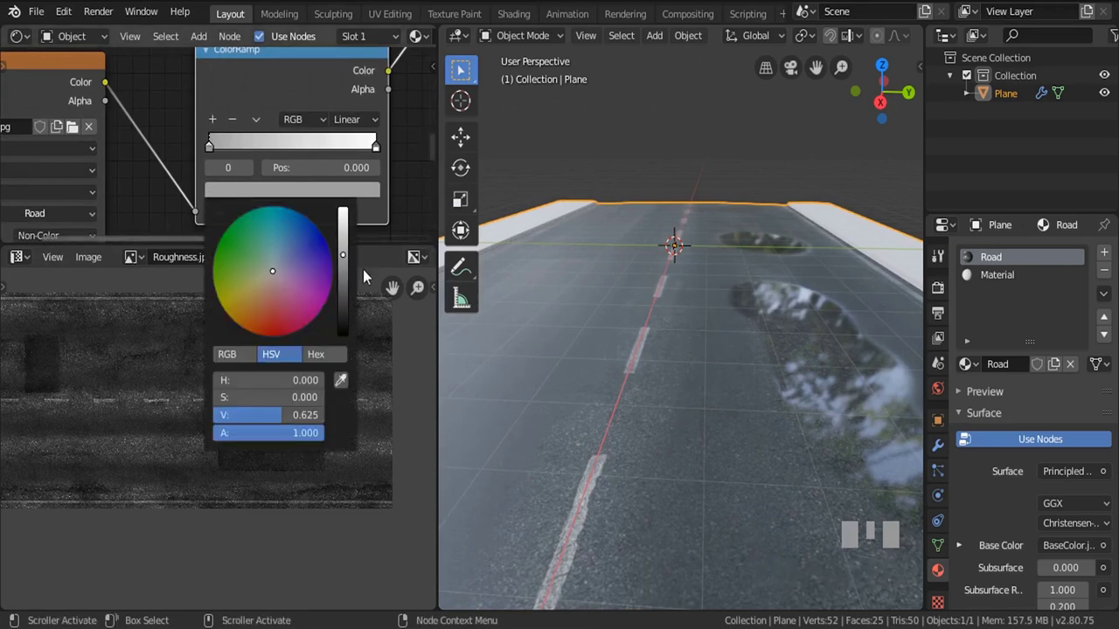
left_click_drag(341, 271, 342, 292)
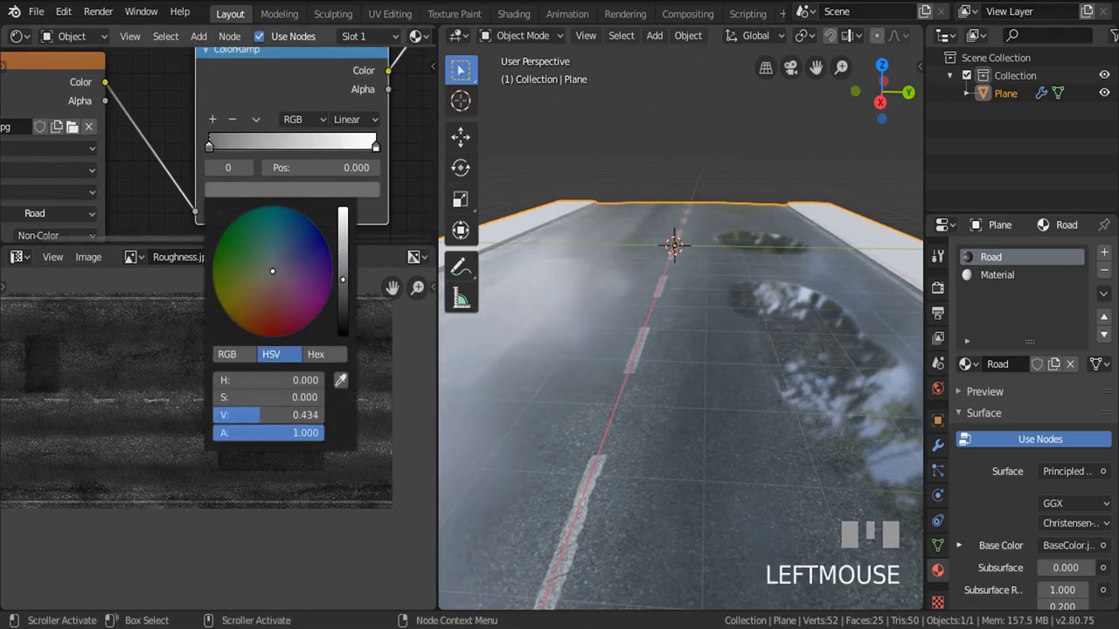
Examine the puddle reflections on the road from several angles, including from directly above
mouse_move(704, 311)
middle_mouse_down()
mouse_move(643, 337)
mouse_move(667, 354)
mouse_move(679, 330)
mouse_move(705, 332)
middle_mouse_up()
scroll(641, 337, "down", 2)
scroll(699, 336, "up", 2)
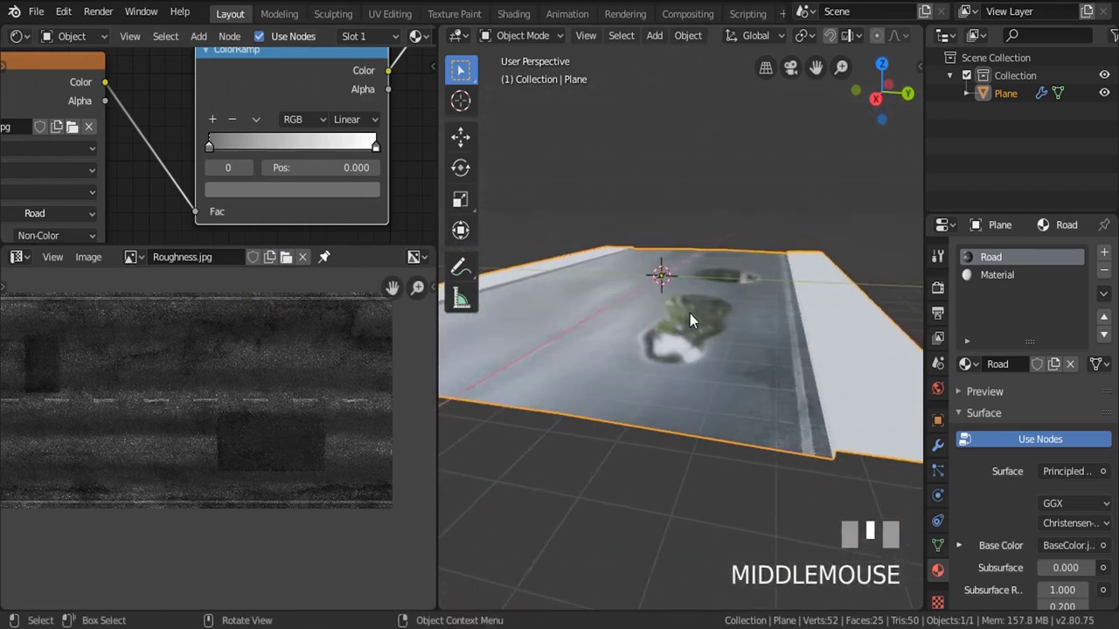
scroll(690, 313, "up", 4)
scroll(232, 162, "down", 3)
scroll(233, 163, "down", 4)
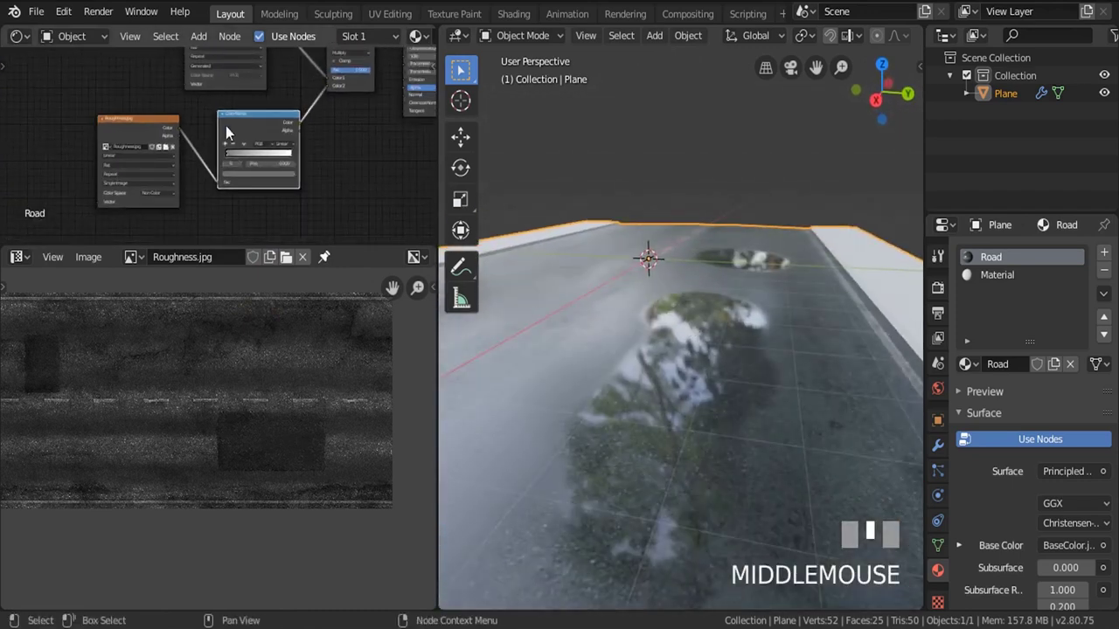
middle_click_drag(222, 117, 221, 140)
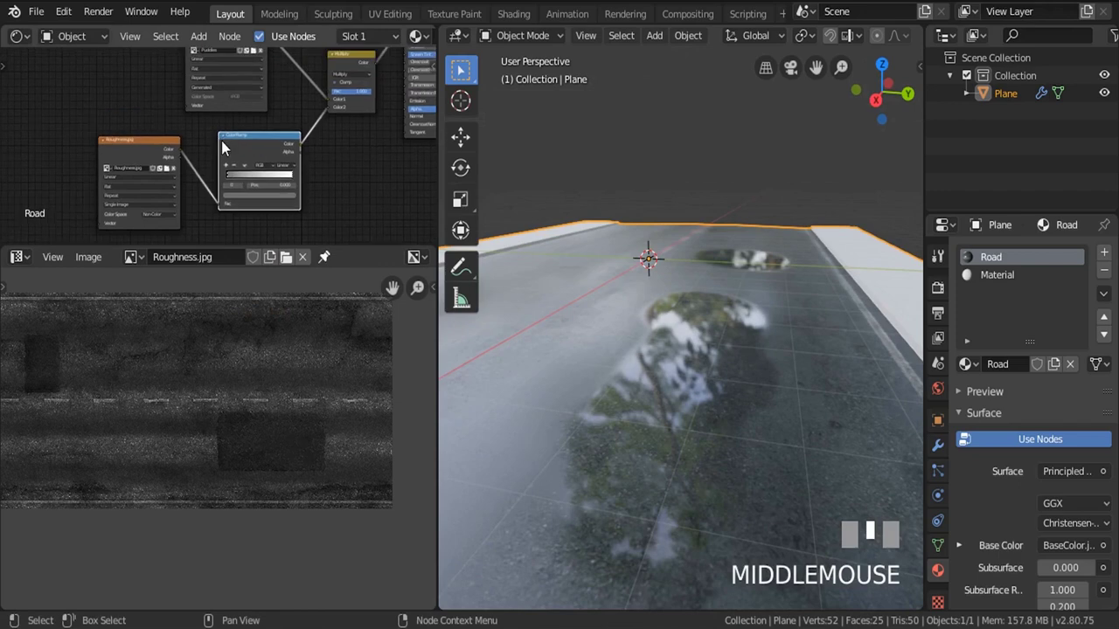
middle_click_drag(702, 327, 704, 382)
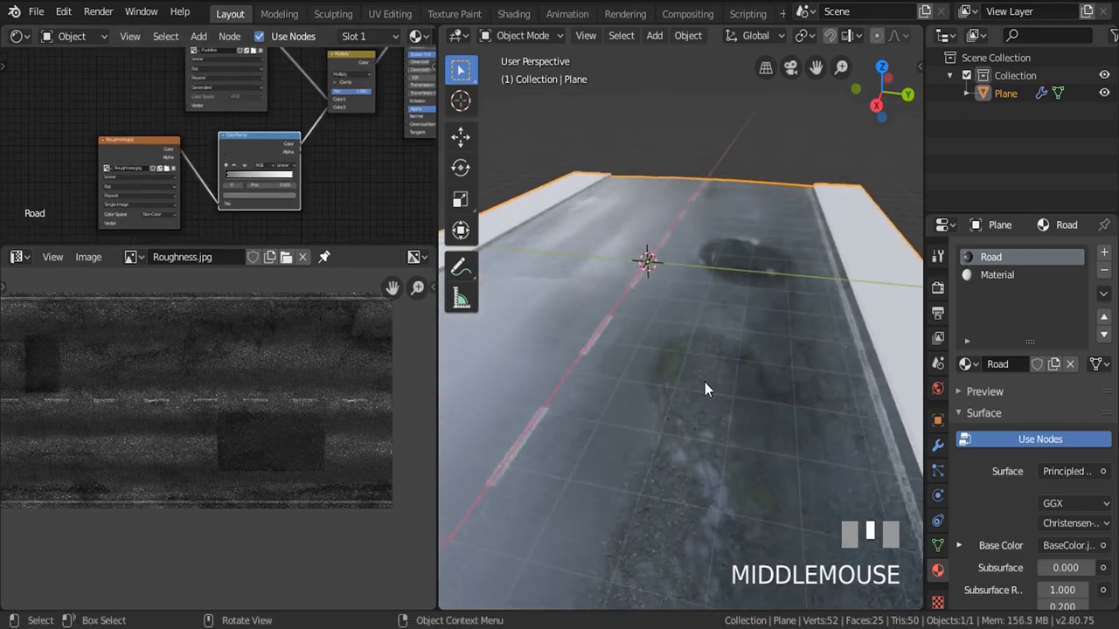
key("KP_7")
middle_click_drag(775, 364, 568, 507, "shift")
scroll(590, 439, "up", 3)
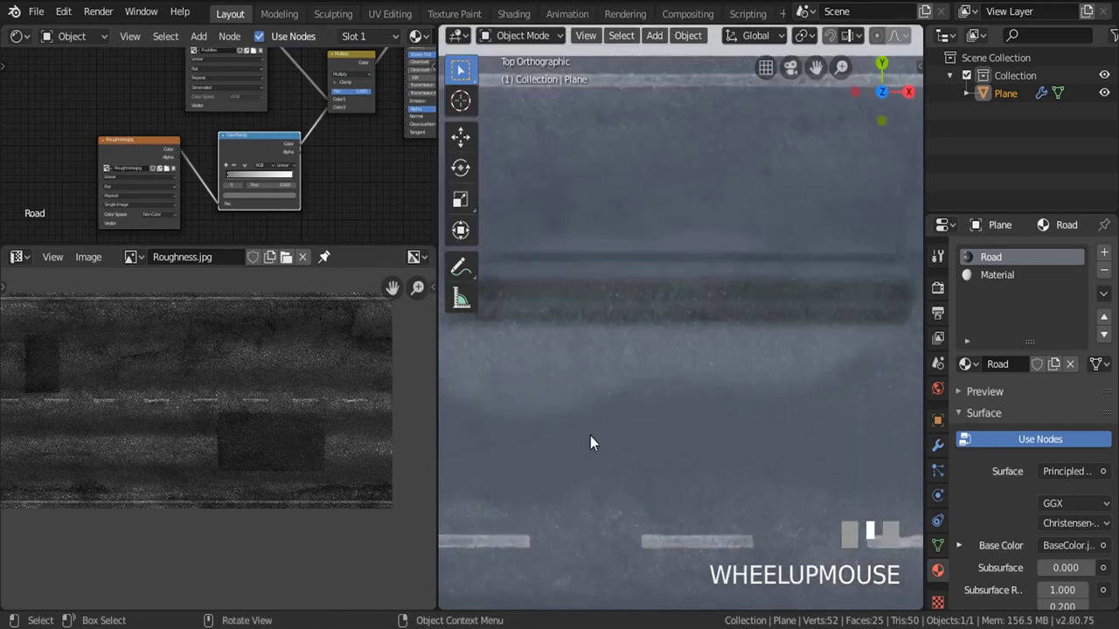
middle_click_drag(590, 441, 706, 289)
scroll(706, 290, "down", 4)
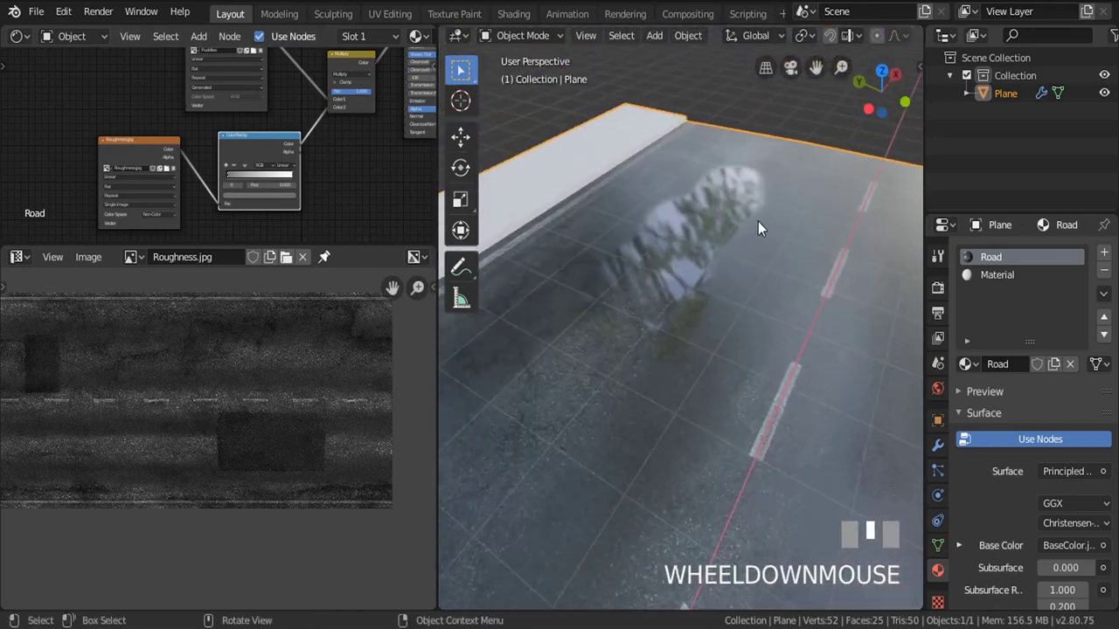
middle_click_drag(758, 221, 768, 200)
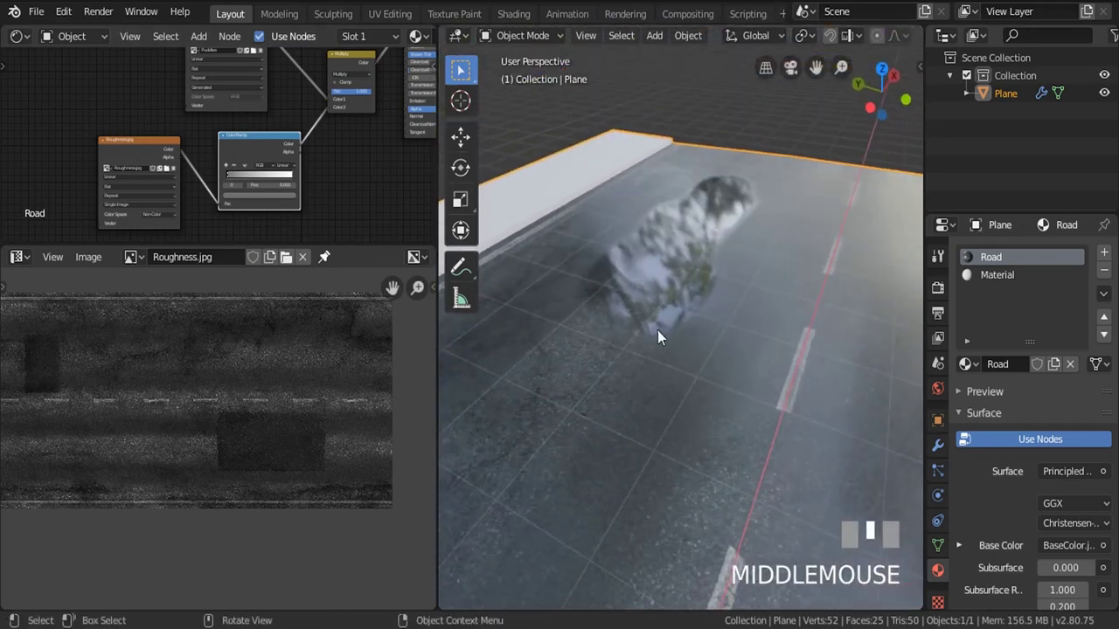
middle_click_drag(658, 330, 695, 308)
scroll(690, 306, "up", 2)
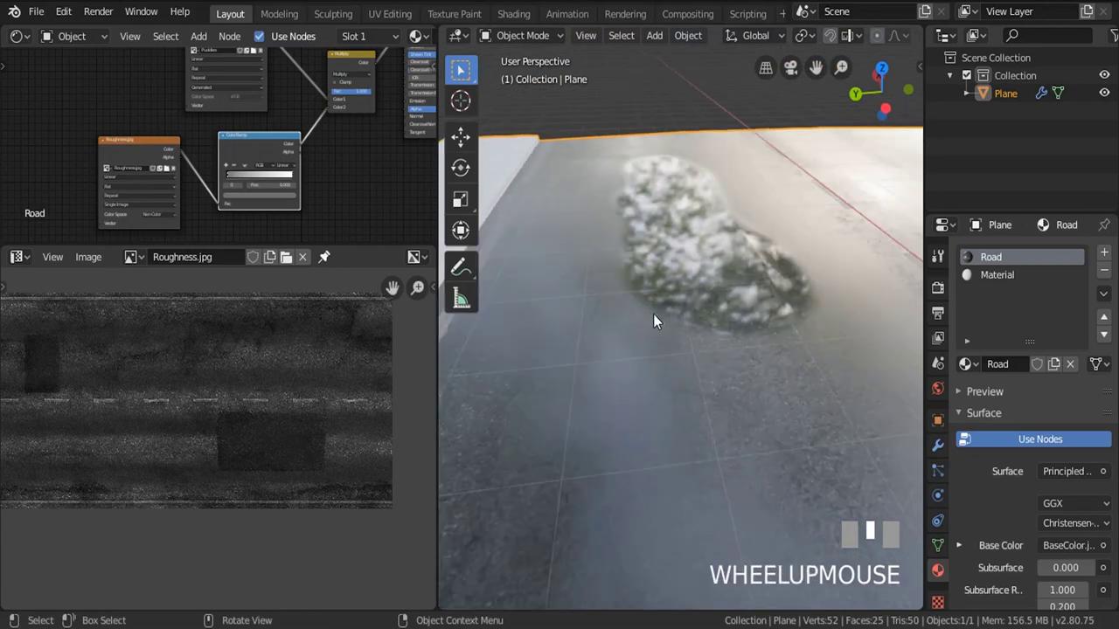
middle_click_drag(625, 293, 624, 316)
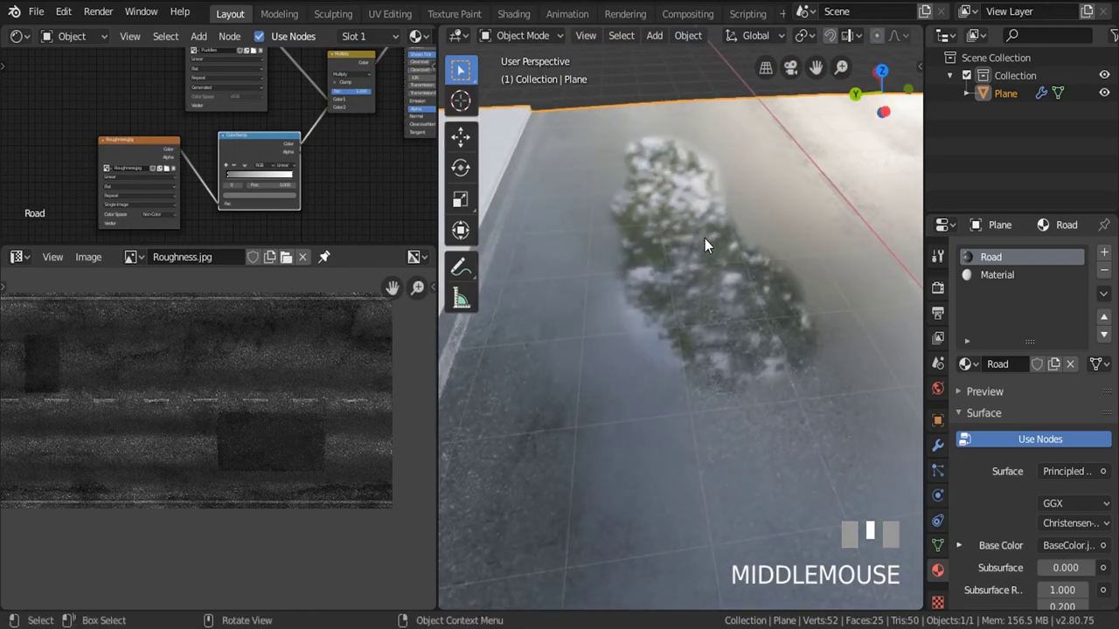
Enlarge the node editor by shrinking the image editor below it, with the Puddles node in view
mouse_move(182, 155)
middle_mouse_down()
mouse_move(195, 153)
mouse_move(181, 142)
middle_mouse_up()
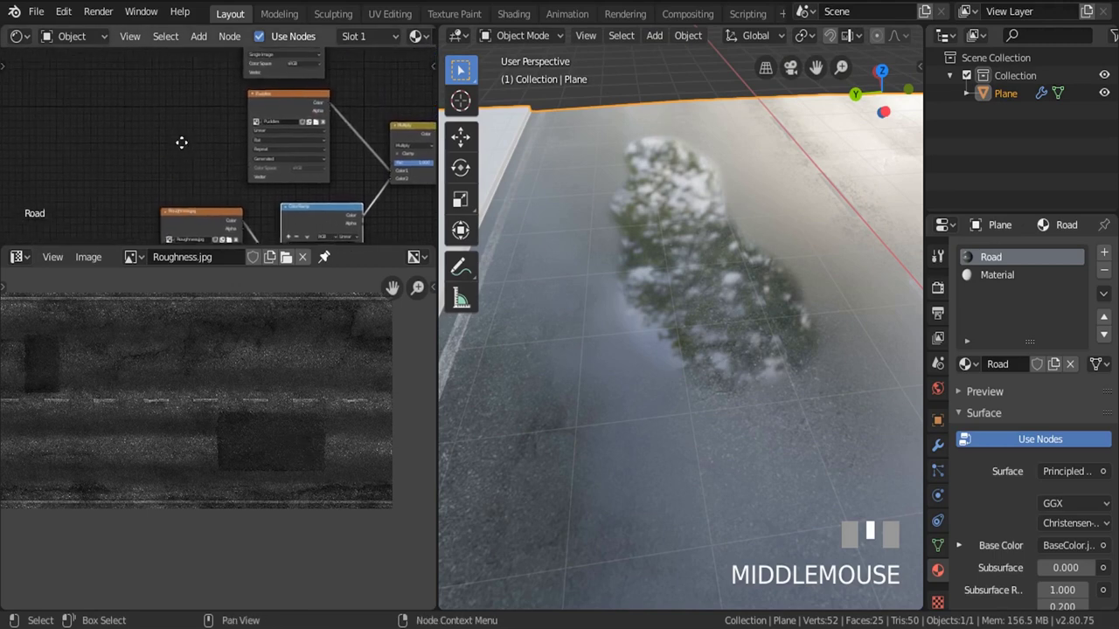
scroll(147, 135, "up", 3)
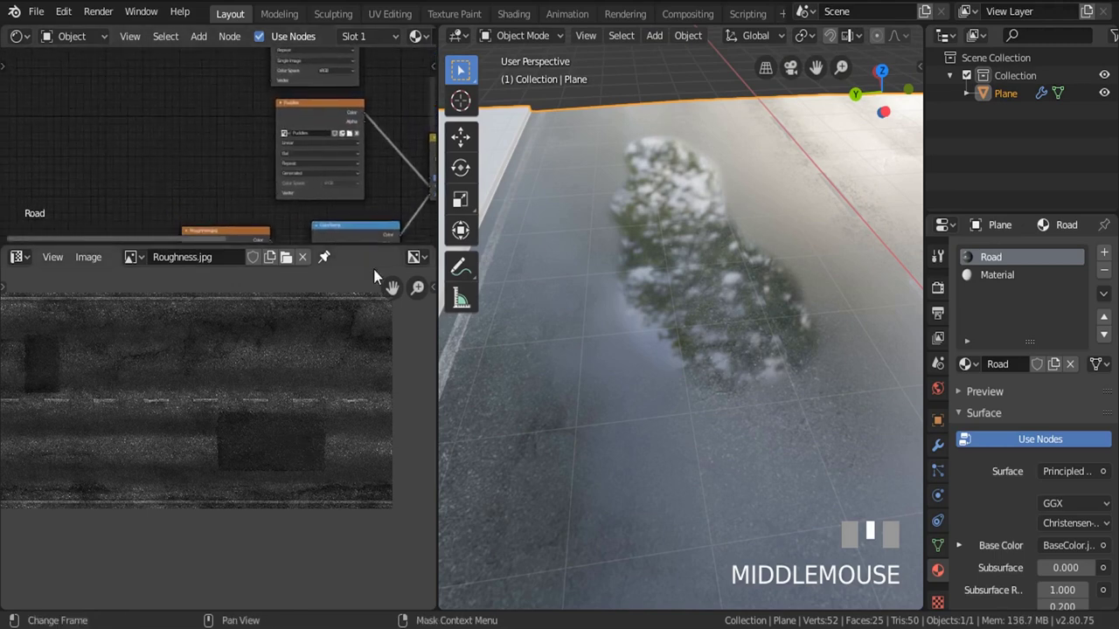
left_click_drag(346, 248, 346, 467)
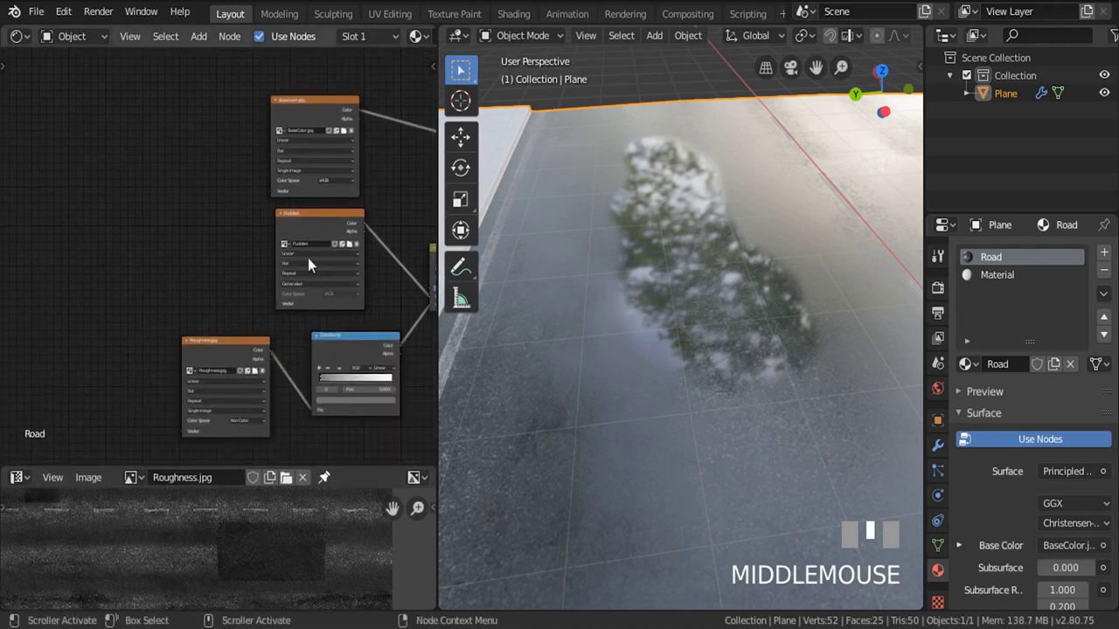
Add a Vector Curves node and connect its output to the Puddles texture's Vector input
middle_click_drag(236, 229, 189, 187)
key("shift+a")
left_click(67, 145)
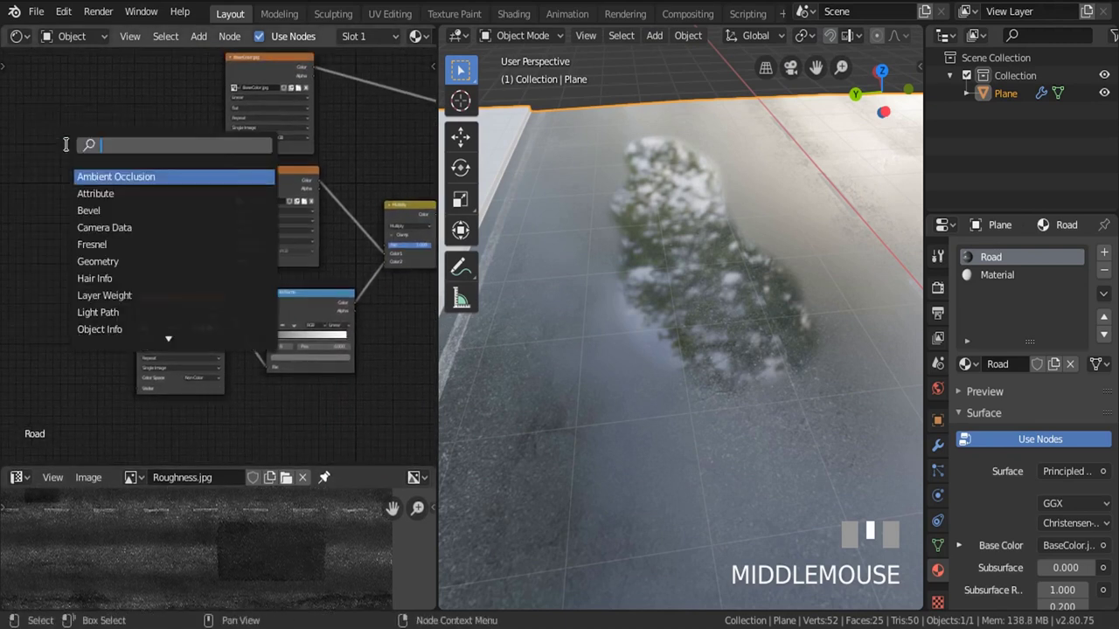
type("vec")
key("Return")
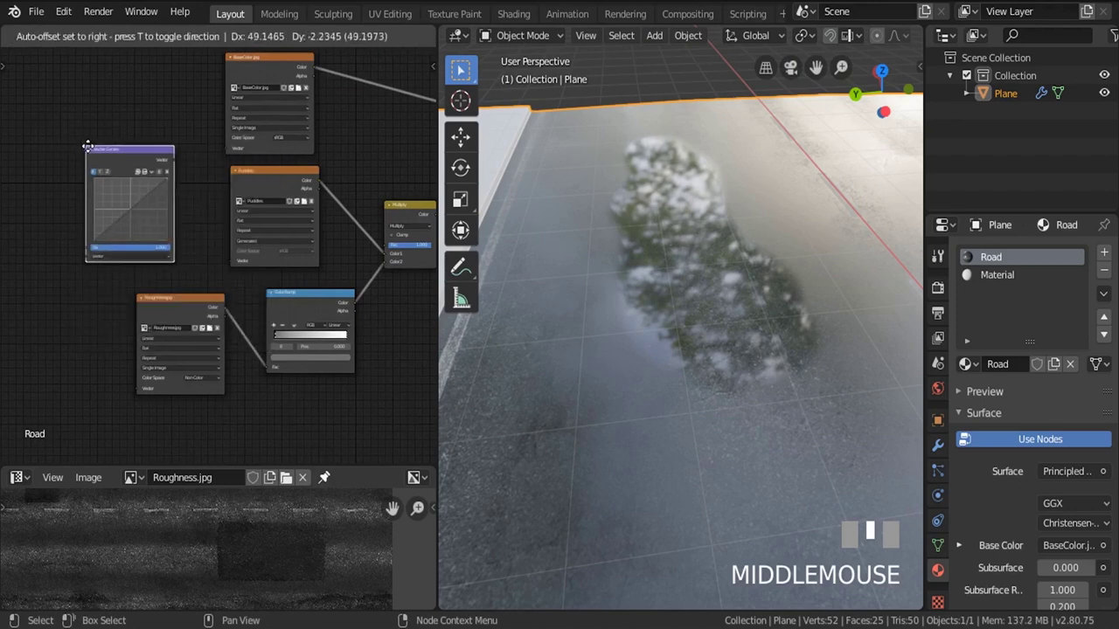
left_click(91, 145)
middle_click_drag(188, 177, 198, 150)
scroll(199, 150, "up", 3)
mouse_move(189, 128)
left_mouse_down()
mouse_move(250, 268)
mouse_move(253, 256)
left_mouse_up()
Add a Noise Texture node beside the Vector Curves node, on its input side
middle_click_drag(79, 249, 172, 244)
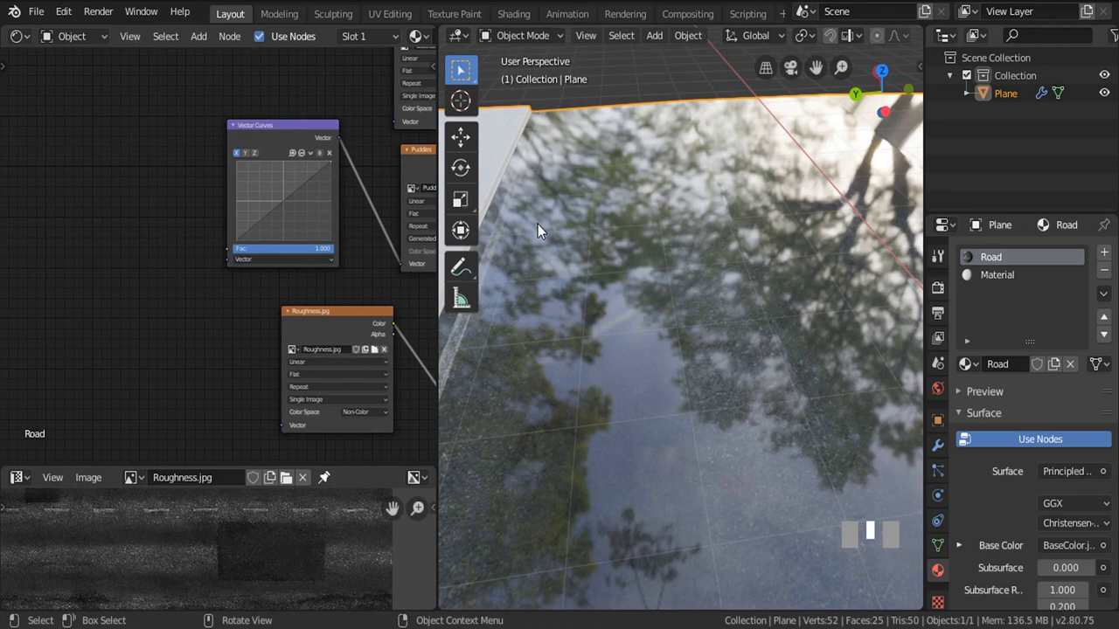
key("shift+a")
left_click(107, 133)
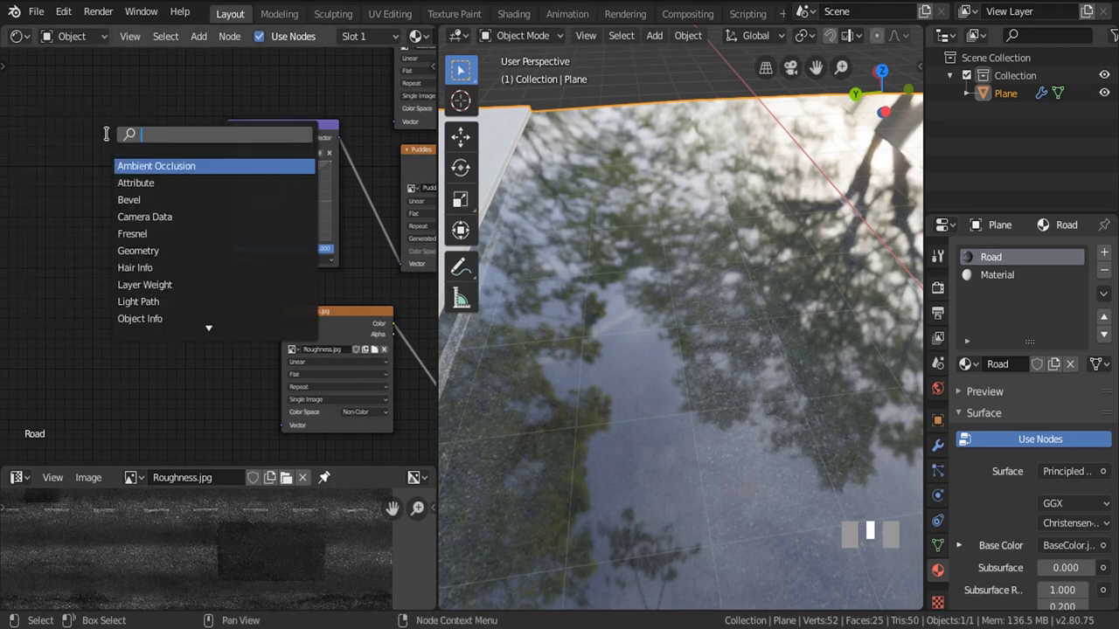
type("noise")
key("Return")
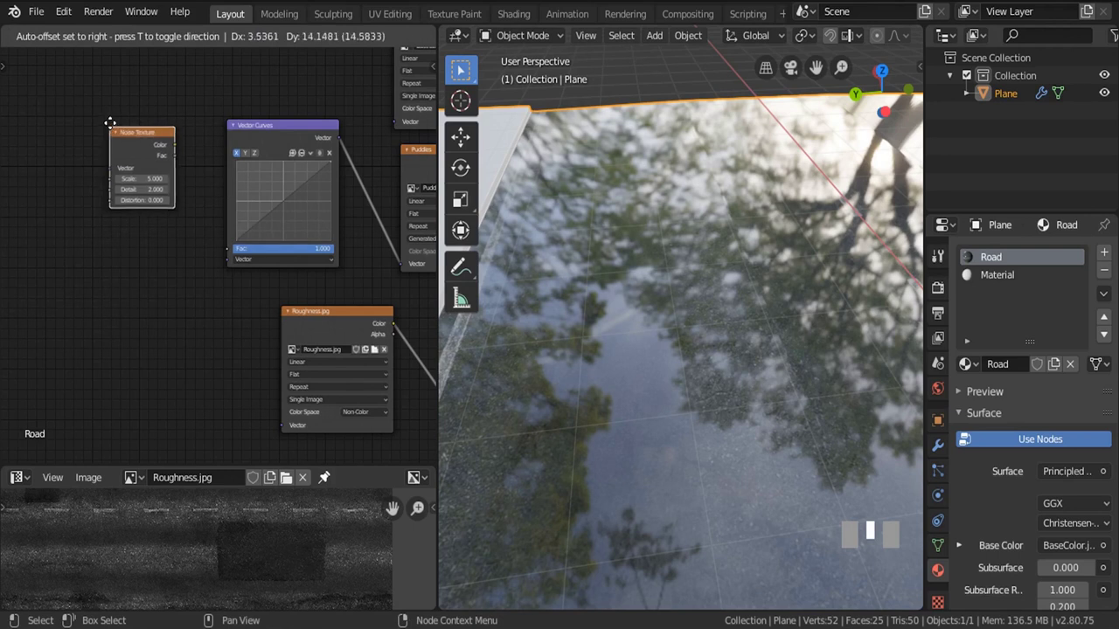
left_click(111, 118)
left_click(116, 236)
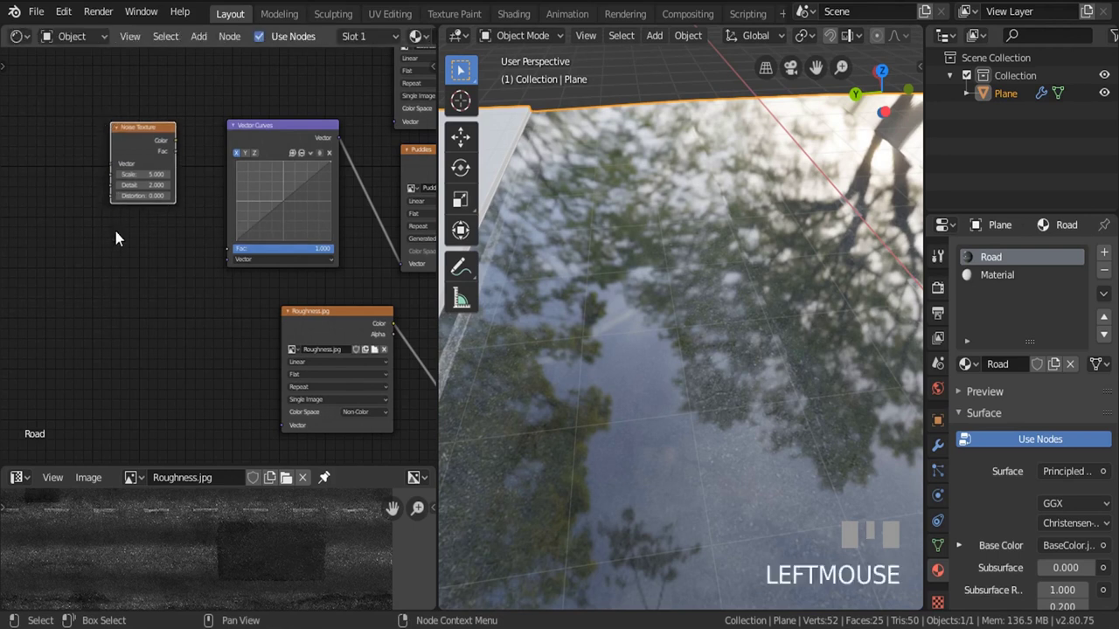
Add a Texture Coordinate node below the Noise Texture node
key("shift+a")
left_click(117, 242)
type("tex")
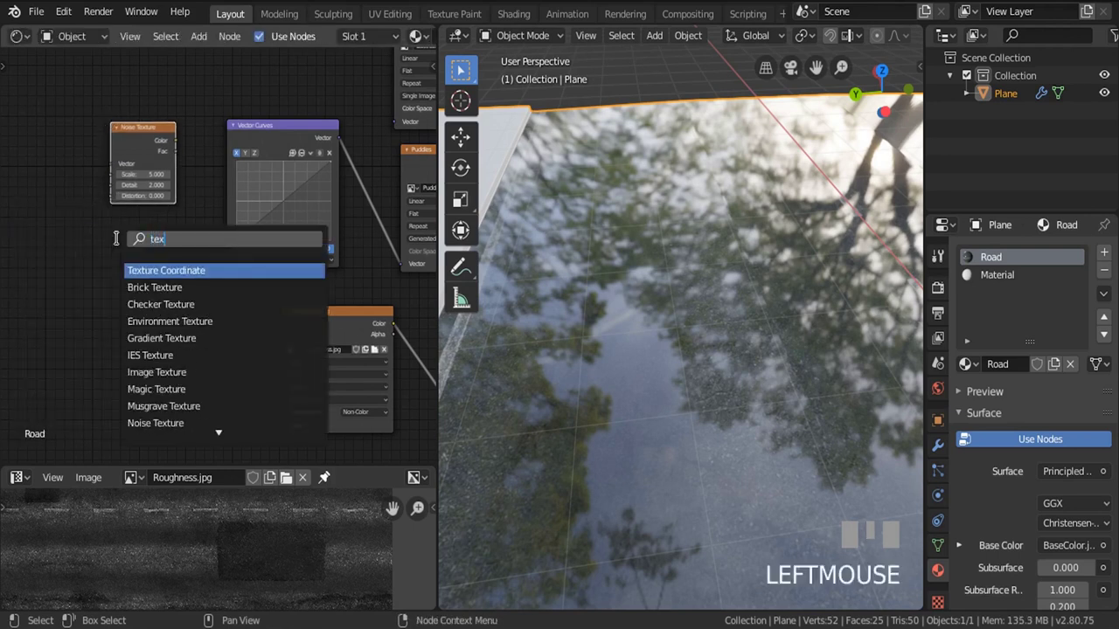
key("Down")
key("Up")
key("Return")
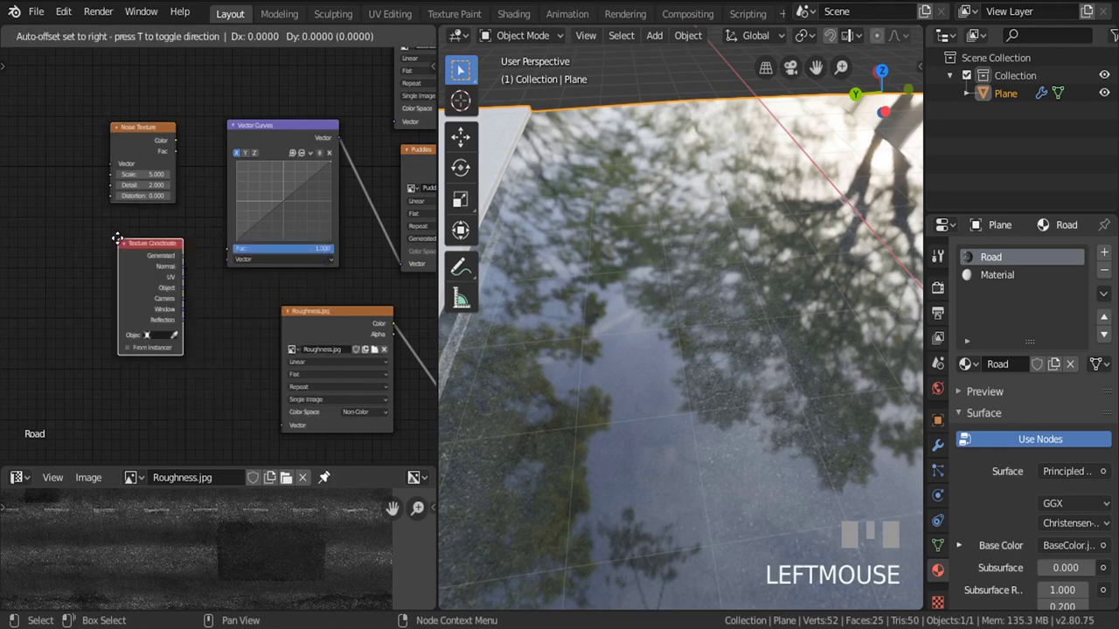
left_click(112, 230)
Connect Texture Coordinate's Generated output to Vector Curves' Vector input and the Noise Texture's Color to its Fac
scroll(151, 229, "up", 4)
middle_click_drag(193, 253, 196, 289)
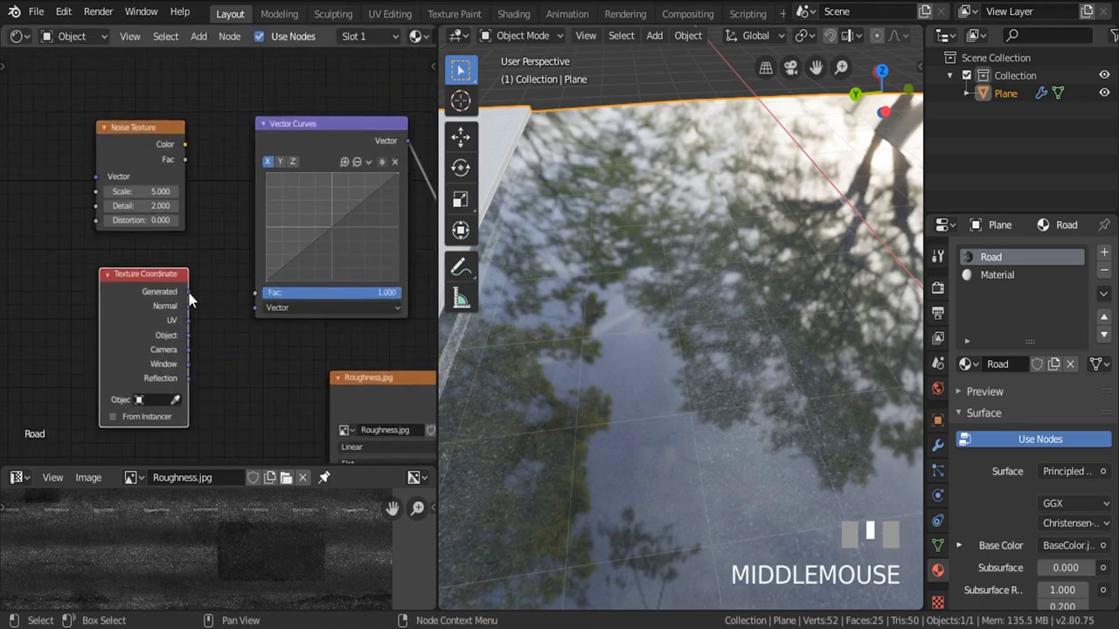
left_click_drag(188, 291, 255, 308)
left_click_drag(185, 145, 258, 294)
Lower the upper end point of the Vector Curves' X curve to a Y value of 0.9
scroll(386, 178, "up", 3)
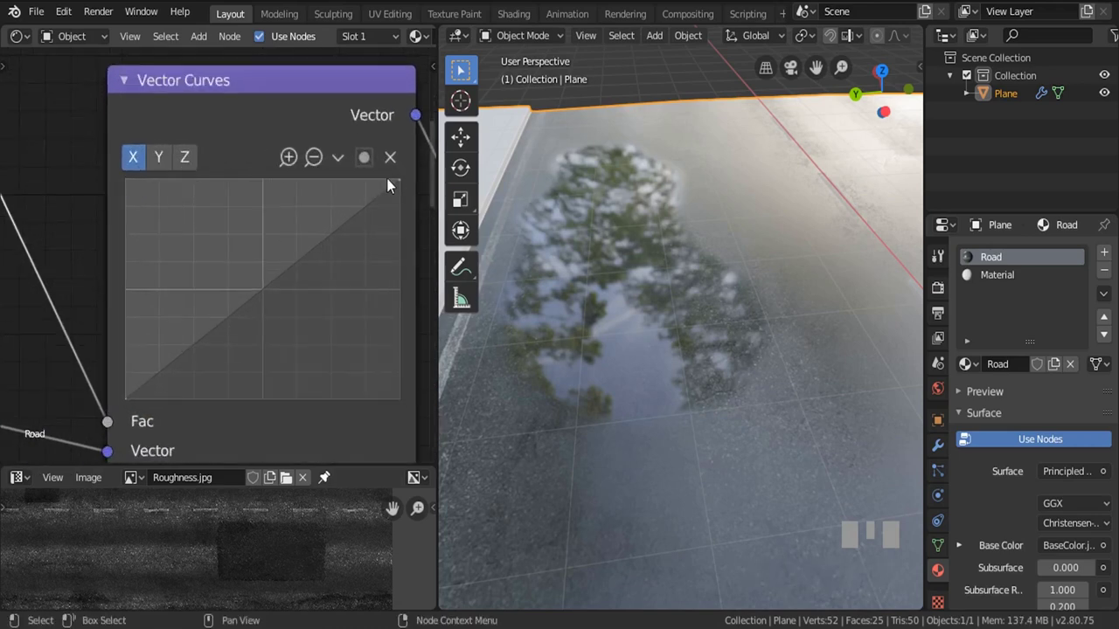
left_click_drag(397, 182, 397, 198)
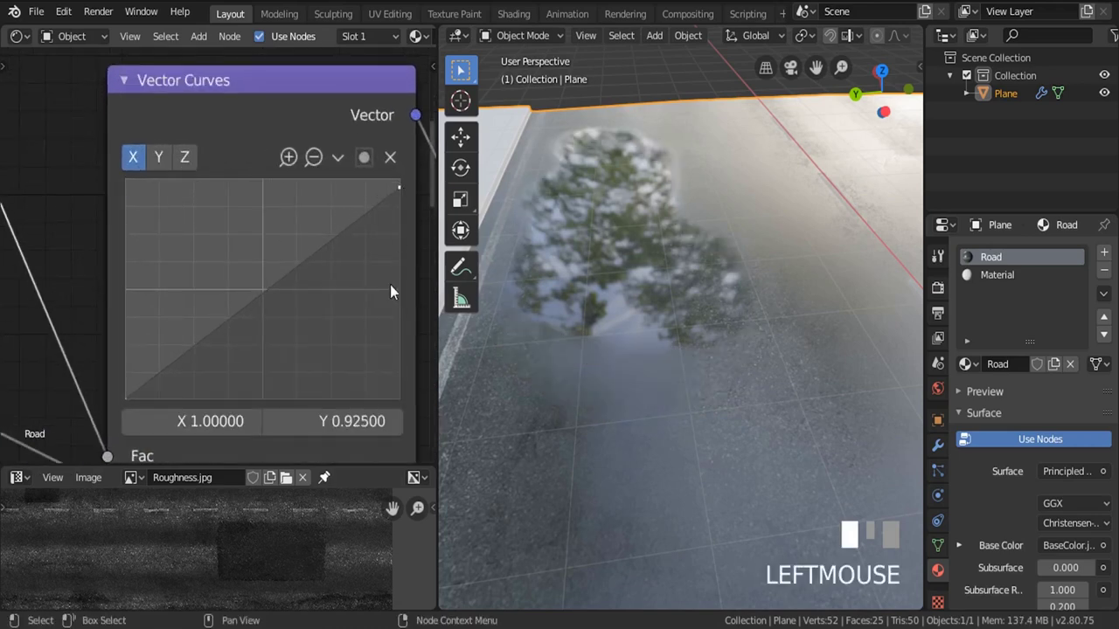
left_click(357, 412)
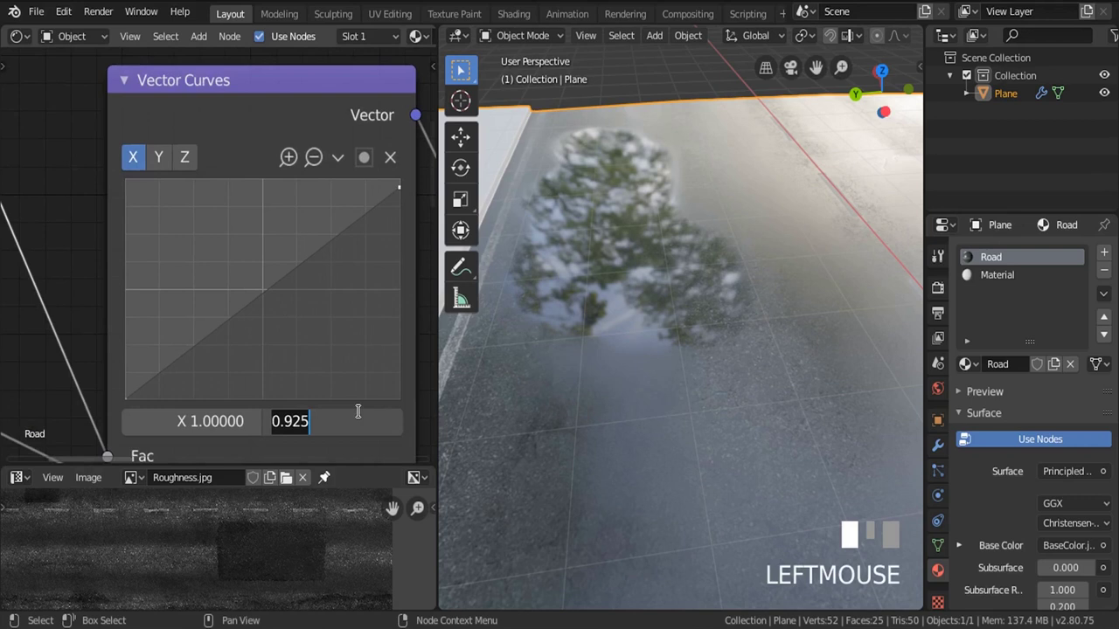
key("BackSpace")
type("0.9")
key("KP_Enter")
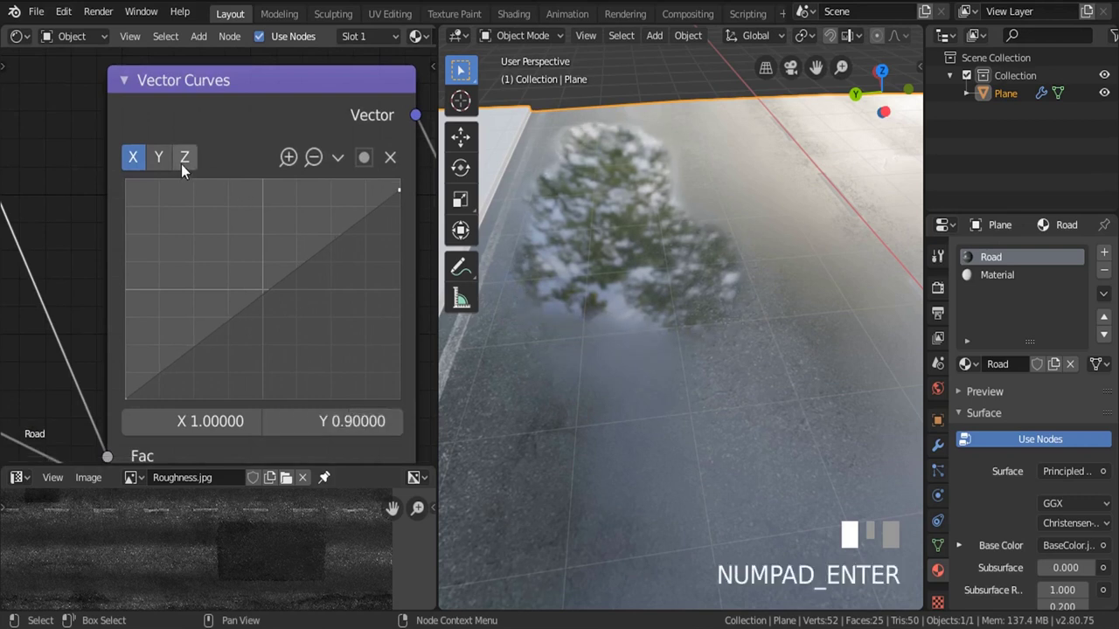
Lower the upper end point of the Vector Curves' Y curve to a Y value of 0.9
left_click(157, 159)
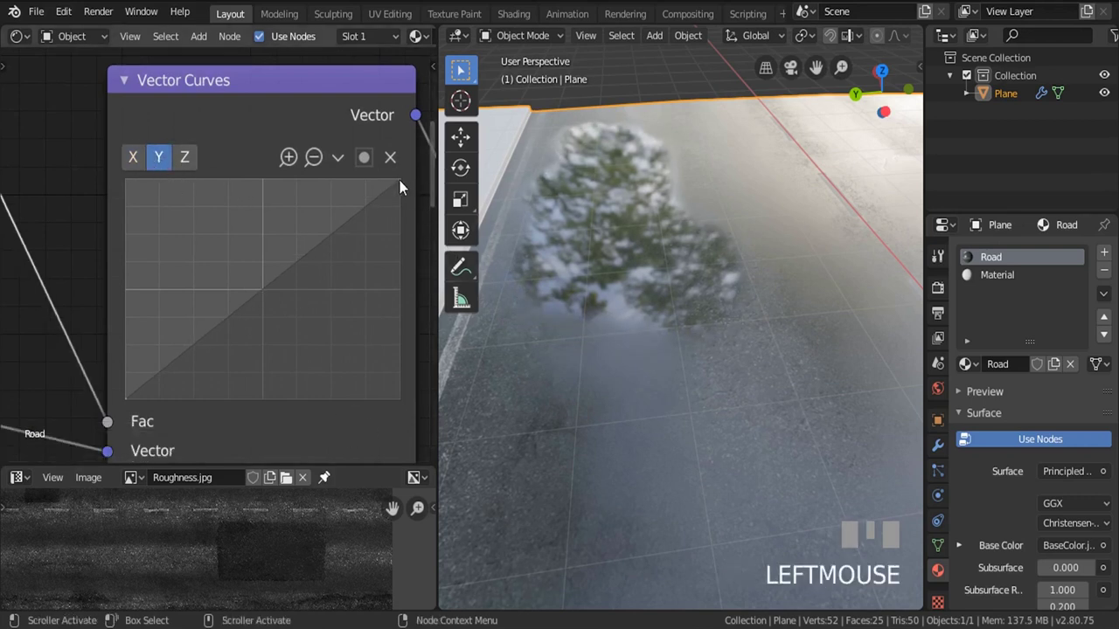
left_click_drag(399, 180, 398, 185)
left_click(342, 423)
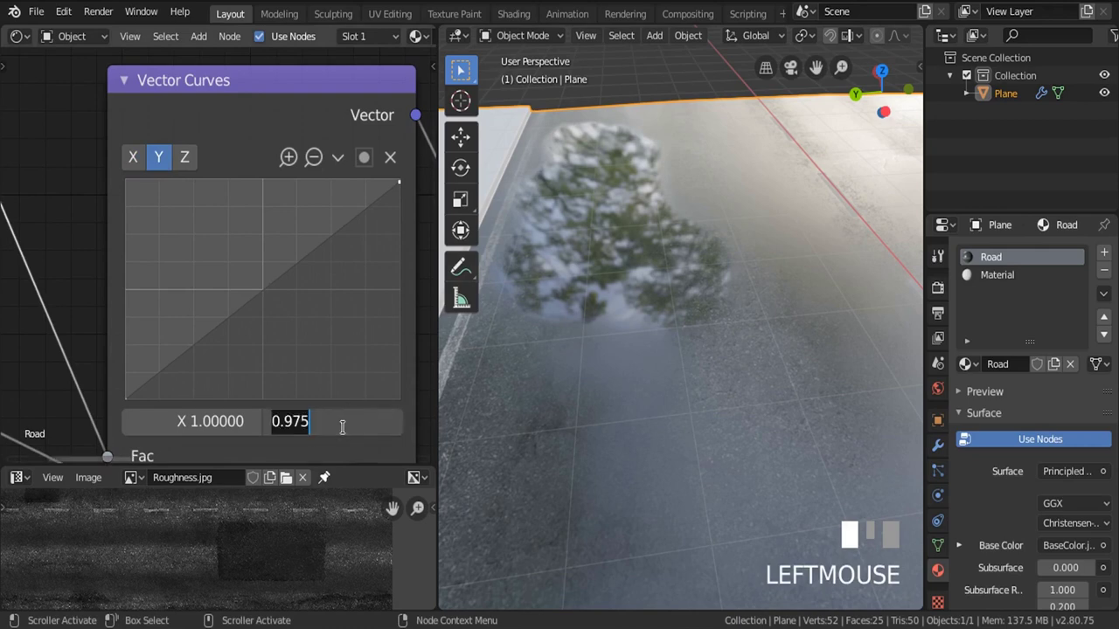
type("0.9")
key("KP_Enter")
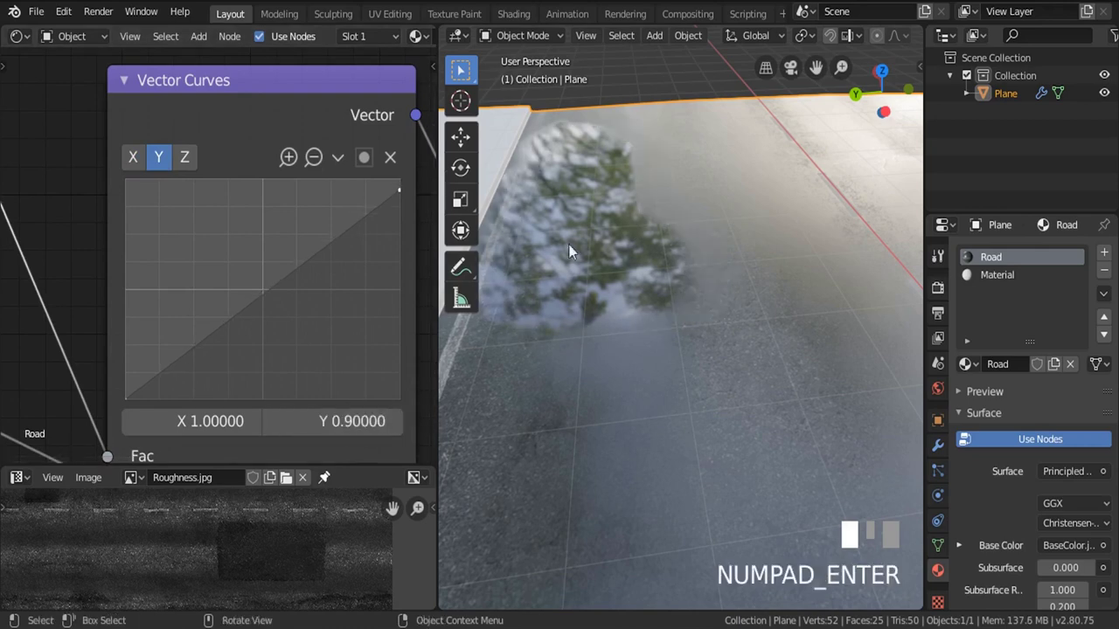
Replace the Generated link into Vector Curves' Vector input with the Texture Coordinate node's UV output
scroll(268, 285, "down", 5)
middle_click_drag(101, 351, 157, 226)
mouse_move(639, 228)
middle_mouse_down()
mouse_move(672, 226)
mouse_move(640, 211)
middle_mouse_up()
scroll(661, 197, "down", 2)
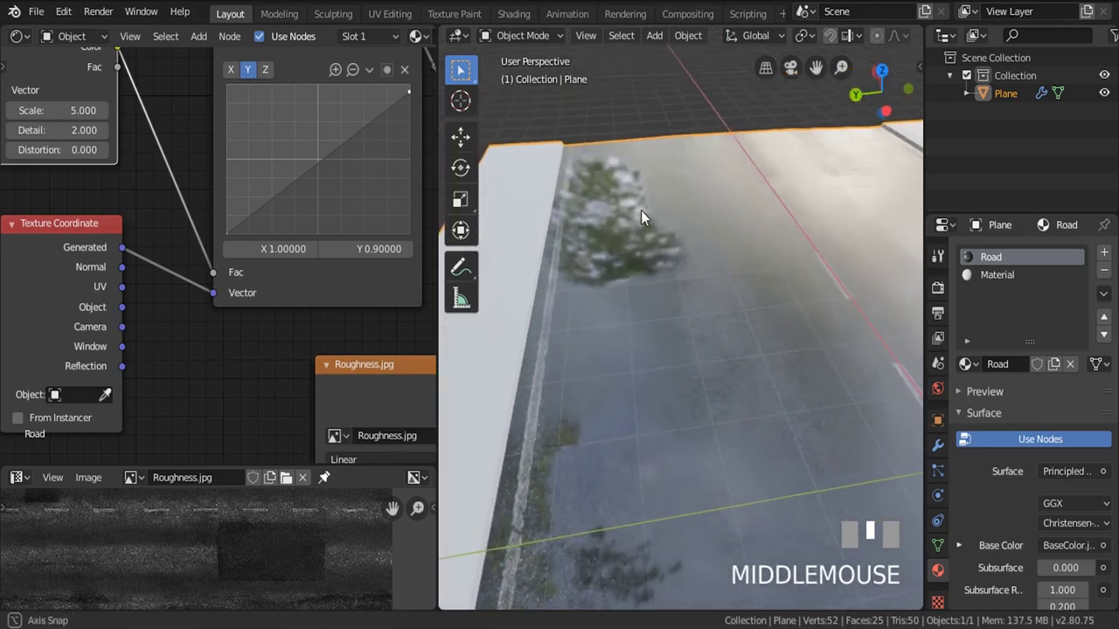
scroll(50, 305, "up", 2)
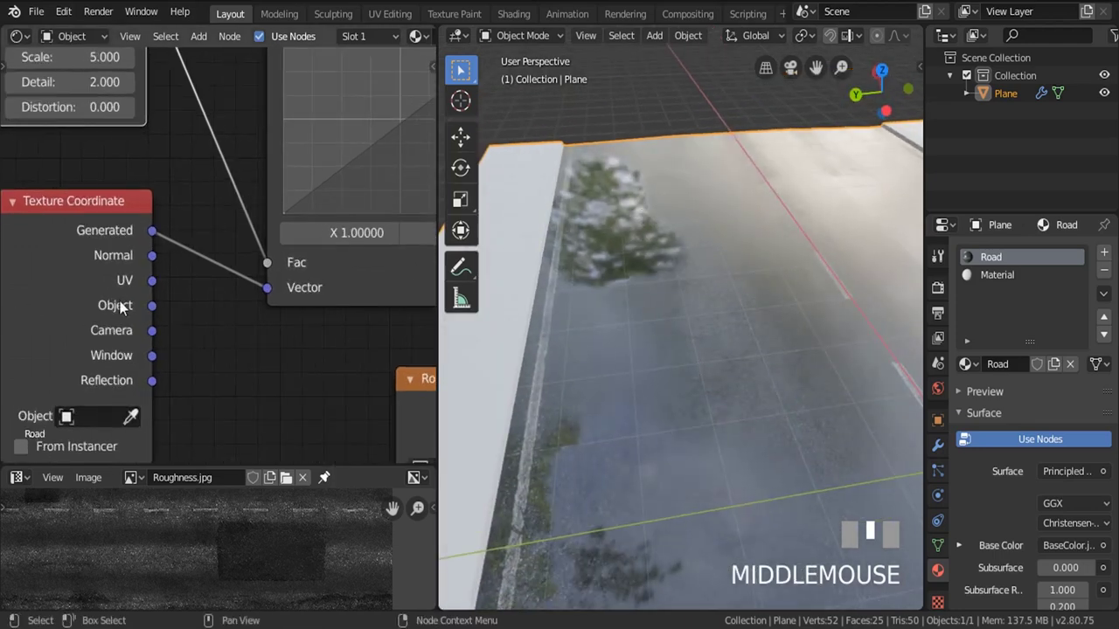
left_click_drag(155, 282, 267, 289)
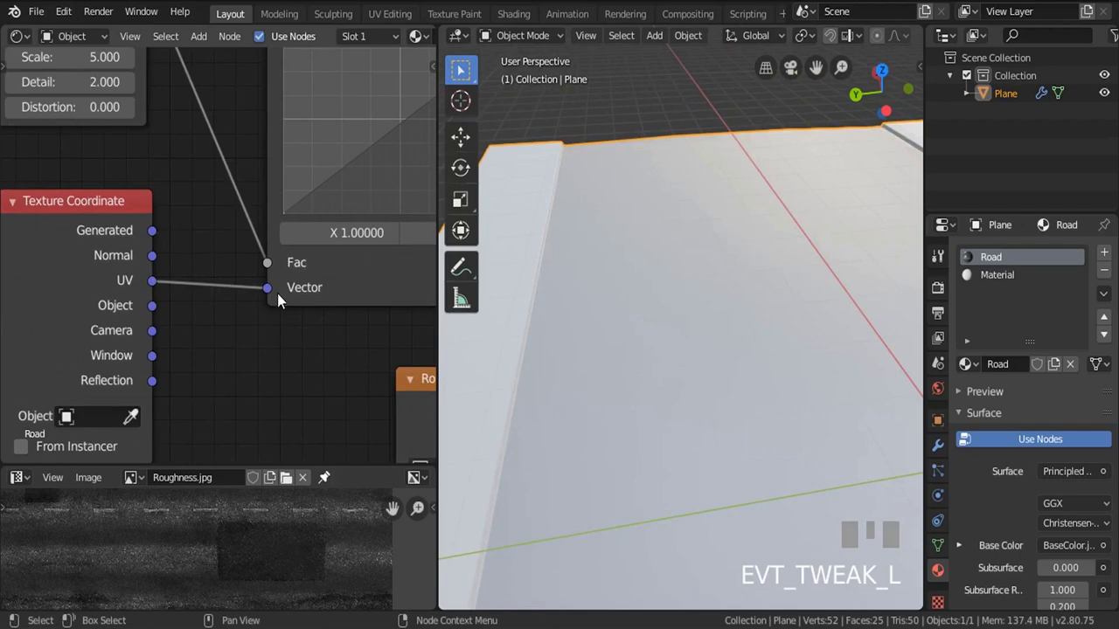
middle_click_drag(573, 254, 585, 315)
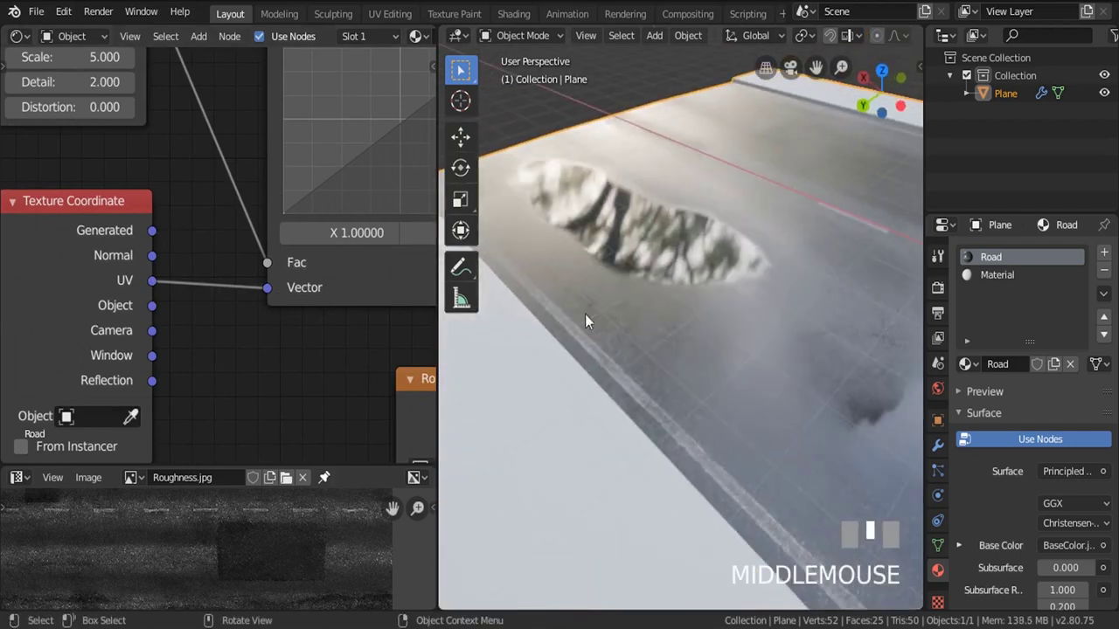
Set the Noise Texture's Scale to 50
middle_click_drag(90, 230, 120, 306)
scroll(119, 306, "down", 1)
middle_click_drag(647, 311, 690, 288)
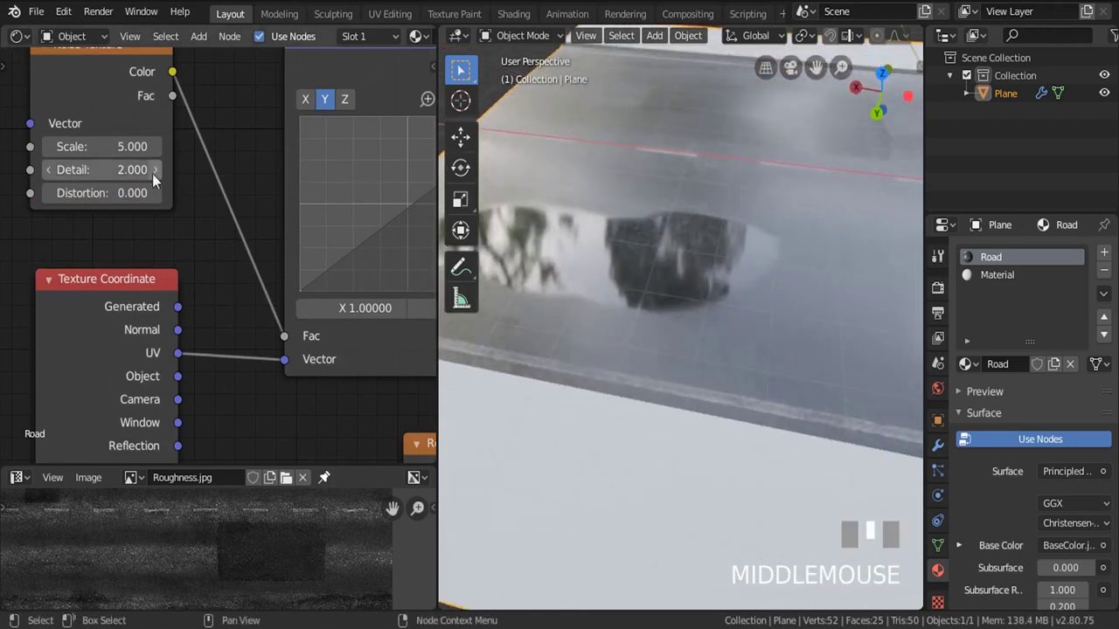
left_click(118, 149)
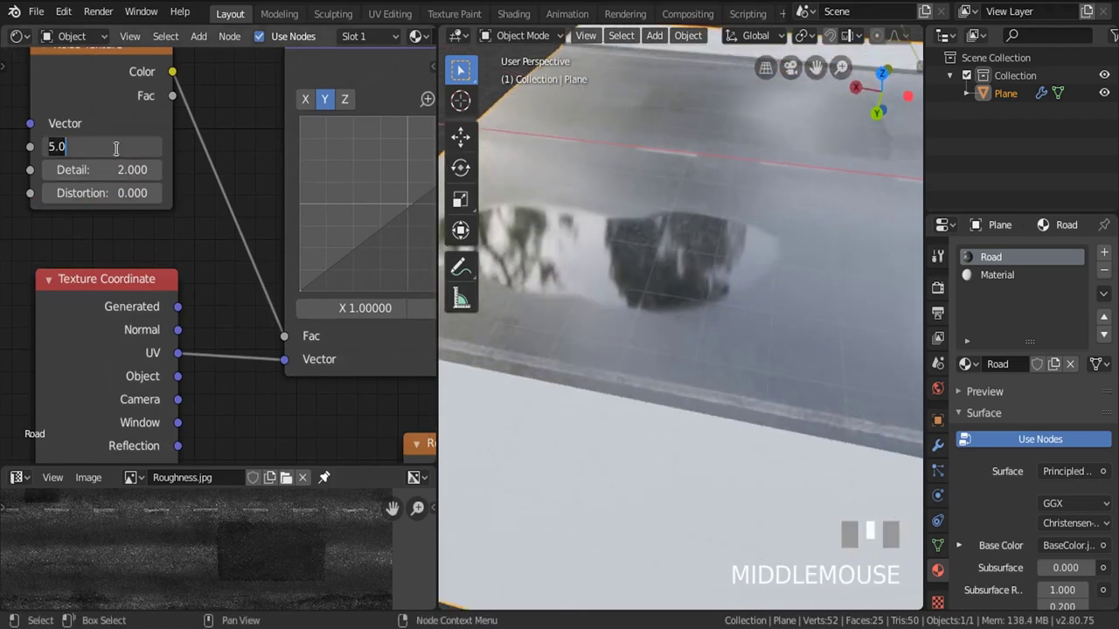
type("50")
key("KP_Enter")
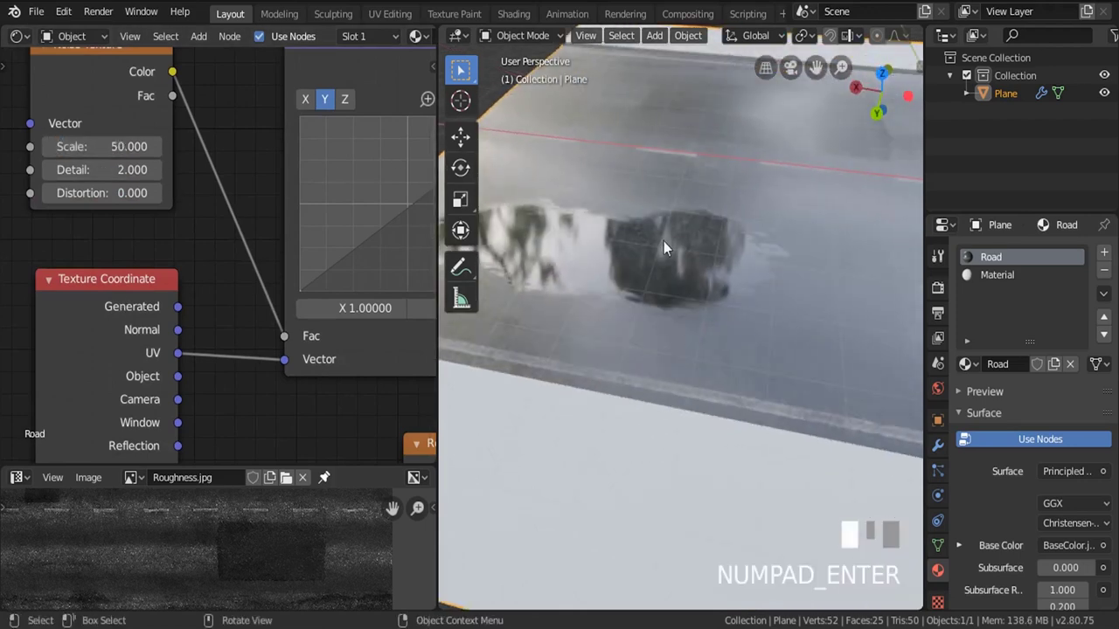
Set the Noise Texture's Detail to 10
middle_click_drag(663, 248, 732, 302)
scroll(655, 294, "up", 2)
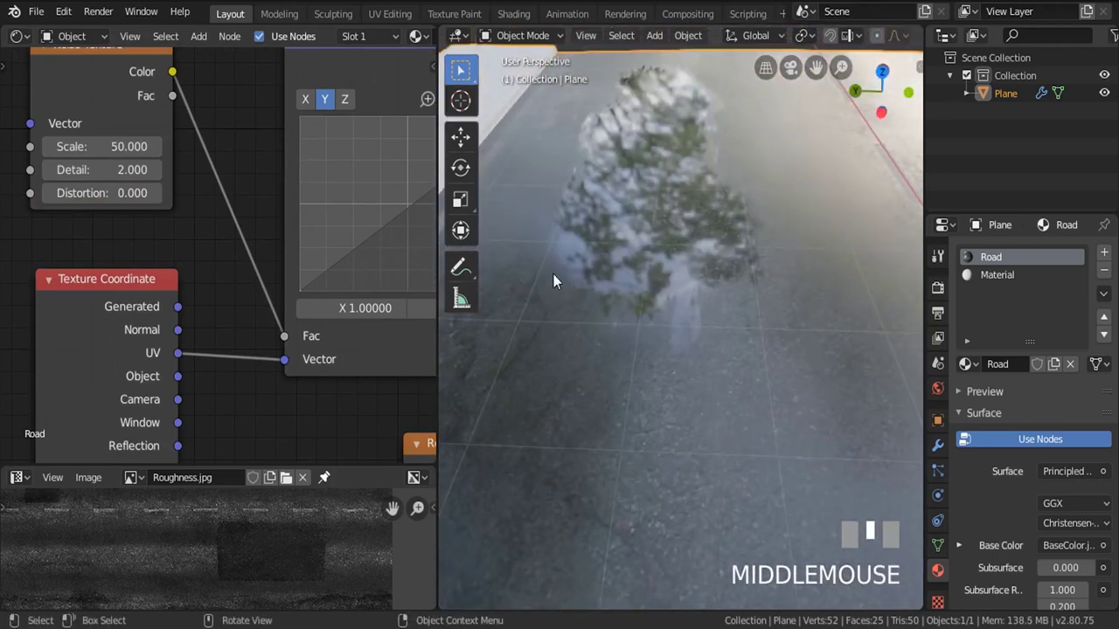
middle_click_drag(553, 280, 672, 304)
scroll(702, 145, "down", 3)
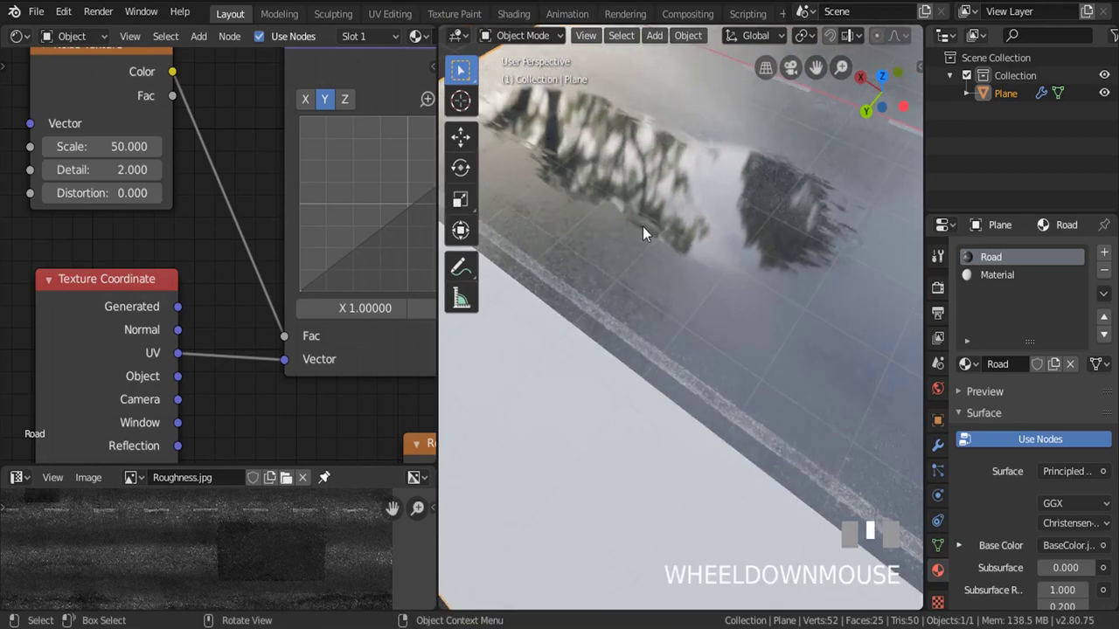
left_click(111, 170)
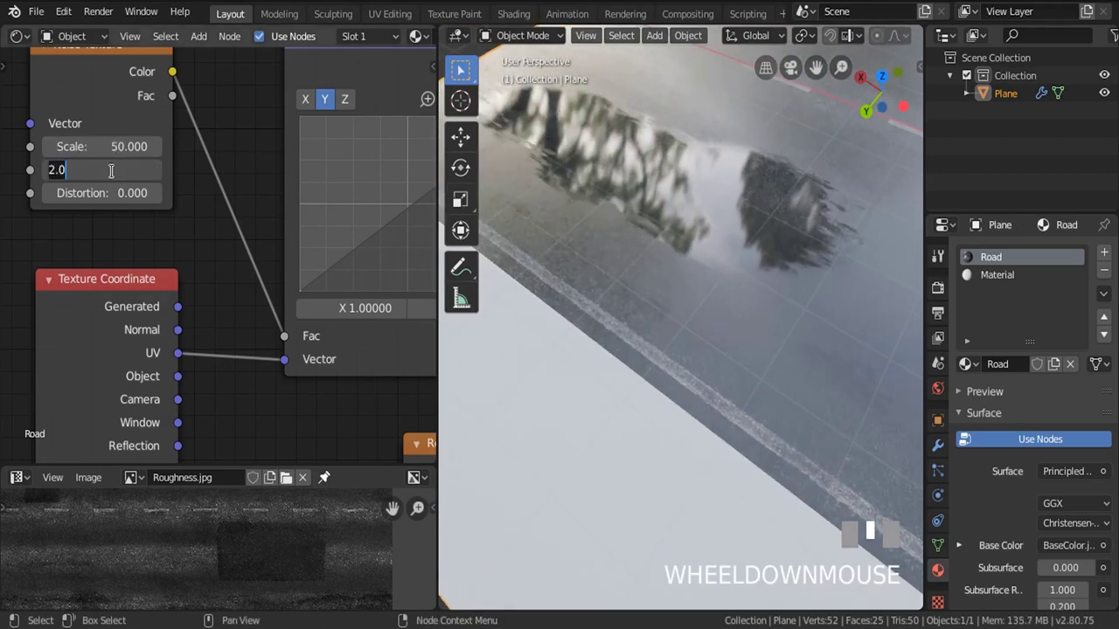
type("10")
key("KP_Enter")
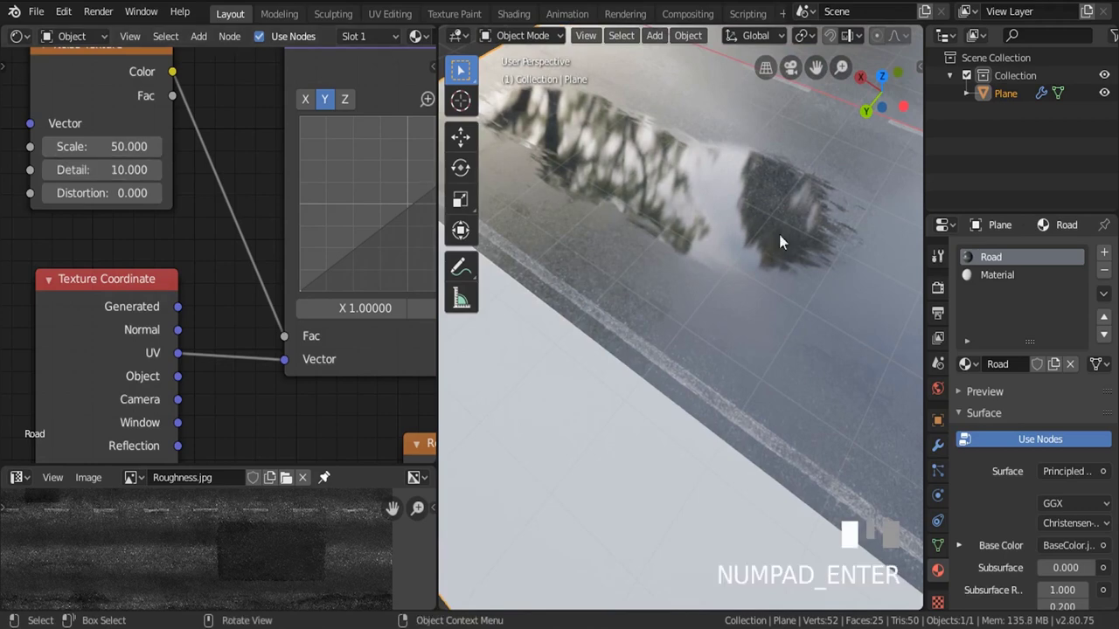
Raise the Noise Texture's Scale to 75
middle_click_drag(779, 234, 799, 248)
scroll(799, 248, "up", 3)
left_click_drag(105, 146, 48, 148)
right_click(107, 146)
type("75")
key("KP_Enter")
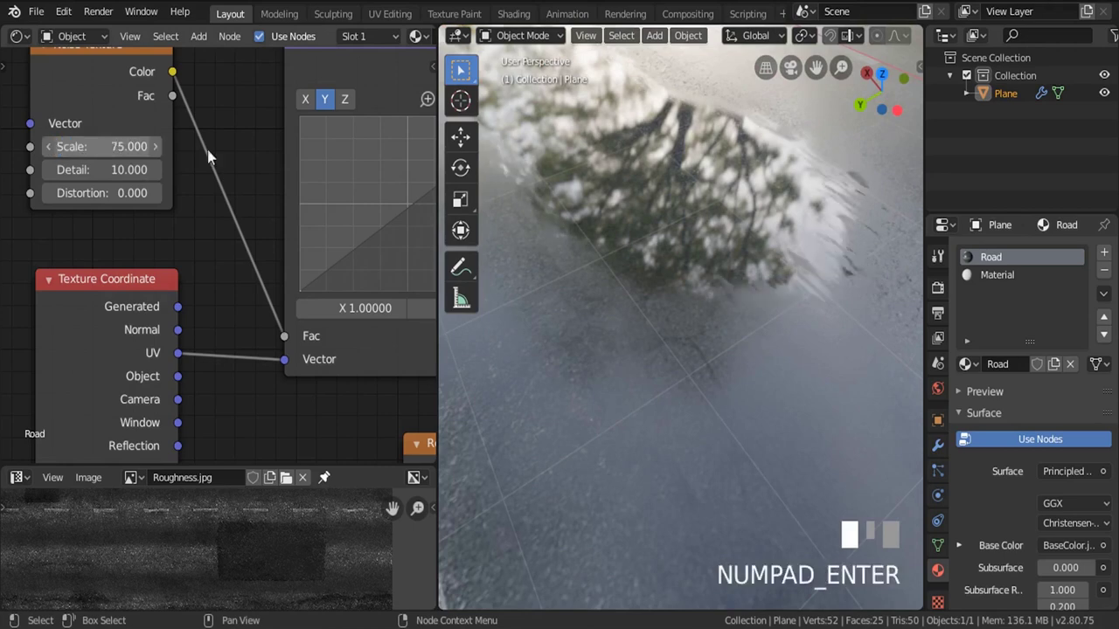
Examine the distorted puddle edges and reflections on the road from several angles, along with the node layout
scroll(768, 284, "down", 3)
middle_click_drag(768, 283, 668, 240)
scroll(586, 262, "down", 2)
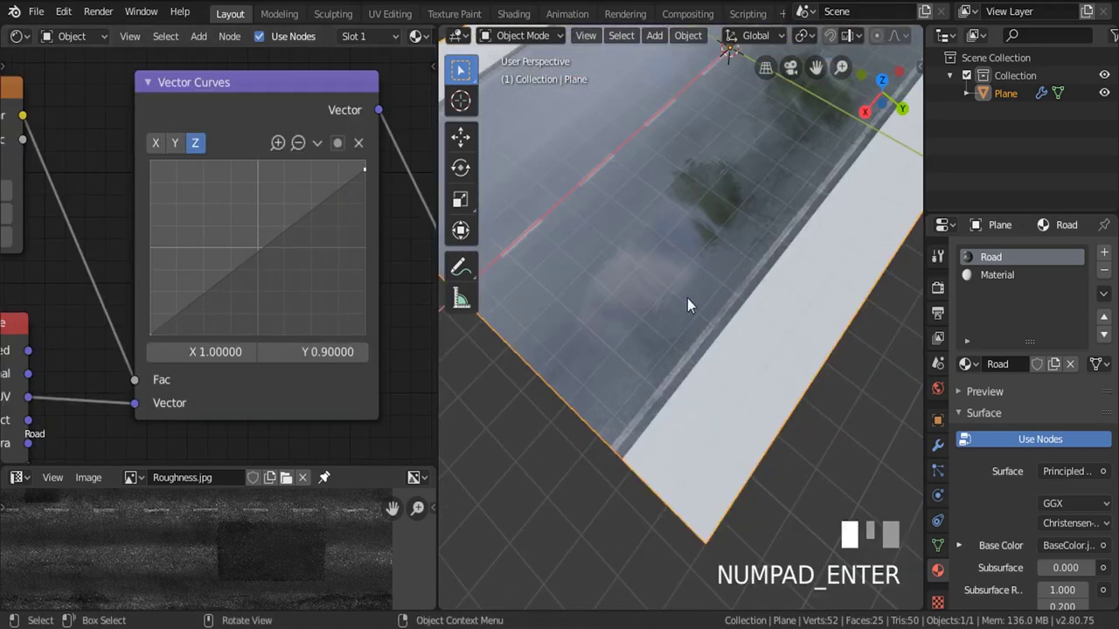
middle_click_drag(687, 298, 656, 250)
scroll(651, 240, "up", 3)
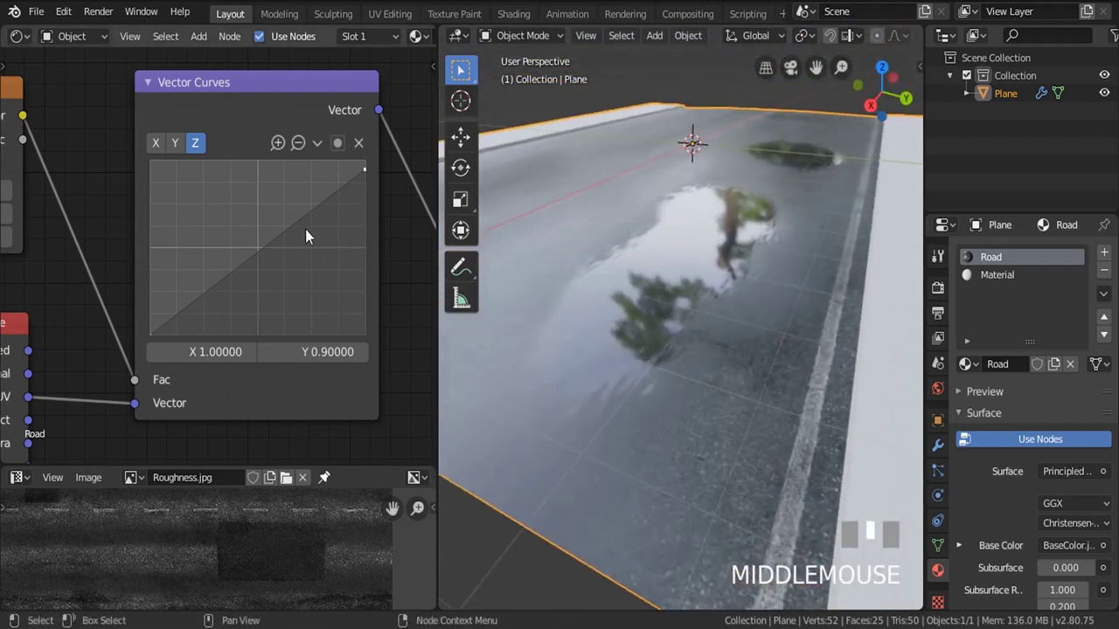
scroll(257, 212, "down", 6)
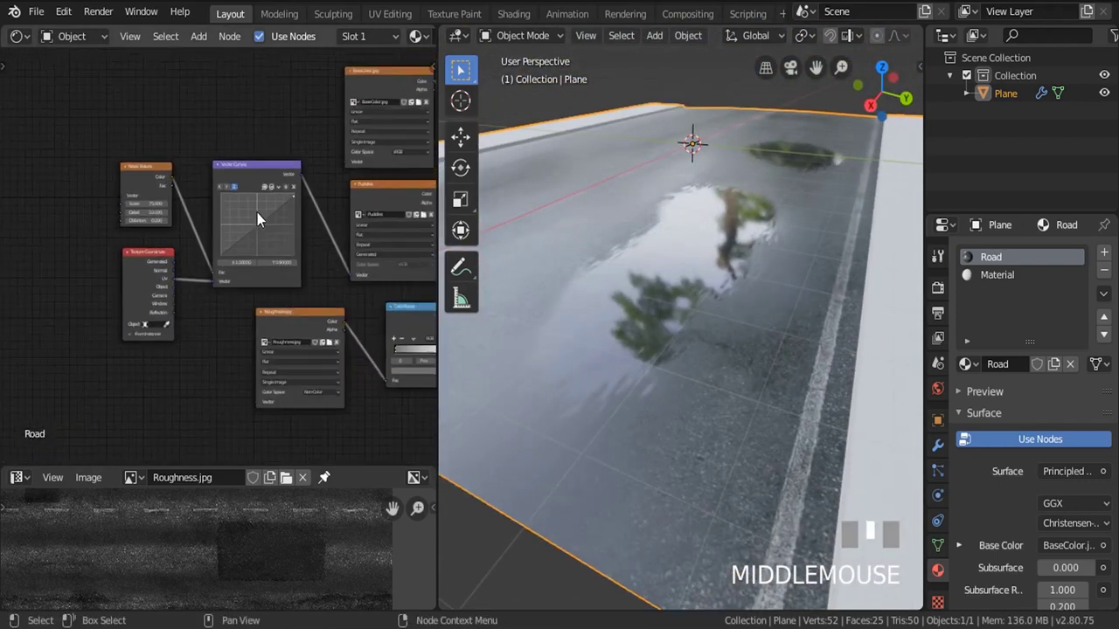
middle_click_drag(289, 287, 161, 193)
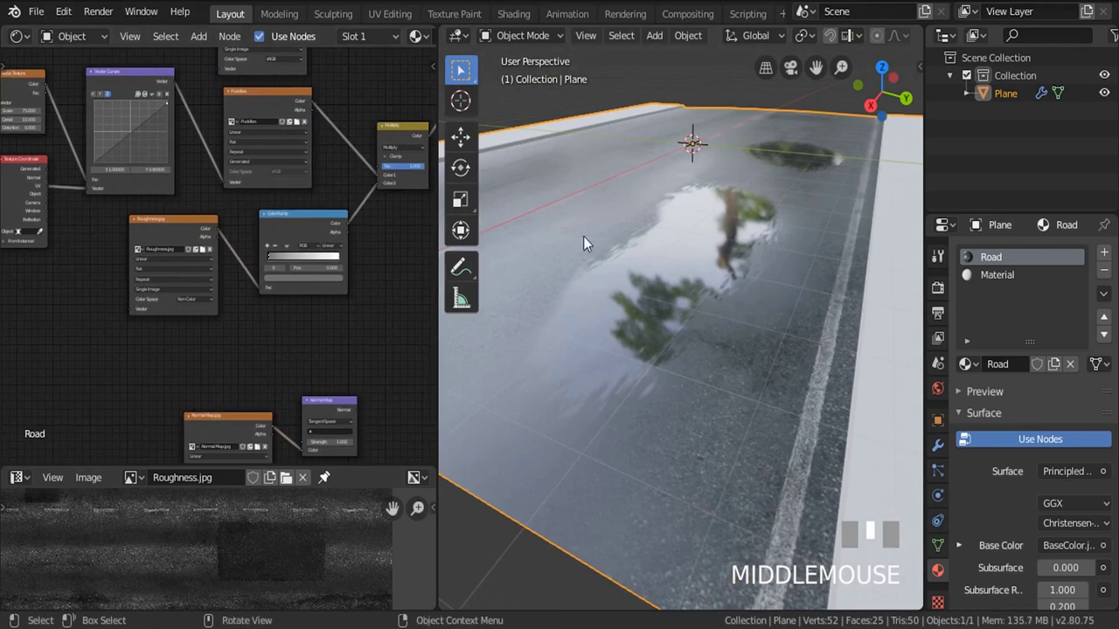
middle_click_drag(583, 236, 696, 202)
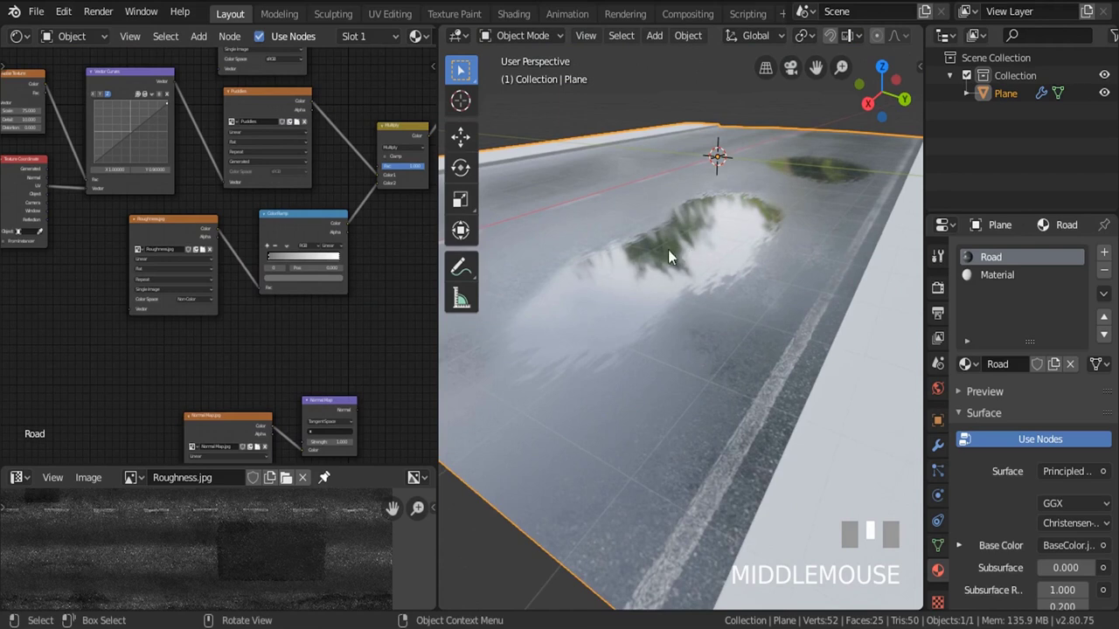
Move the Normal Map.jpg texture and Normal Map nodes together slightly within the node graph
middle_click_drag(239, 284, 224, 193)
left_click_drag(207, 280, 339, 358)
left_click_drag(301, 315, 290, 299)
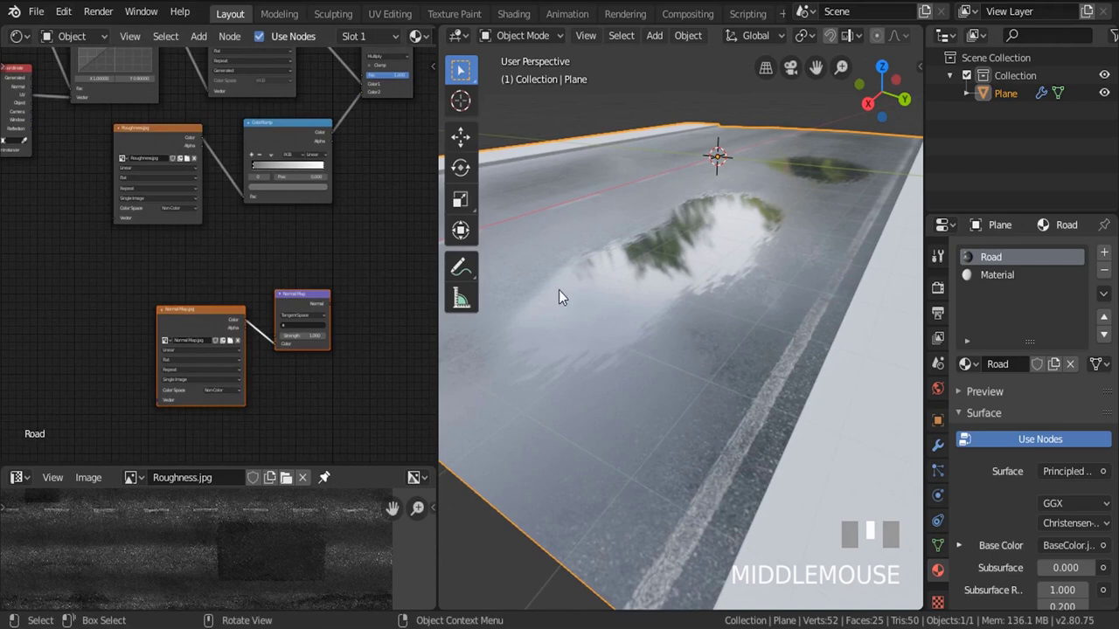
middle_click_drag(273, 259, 267, 274)
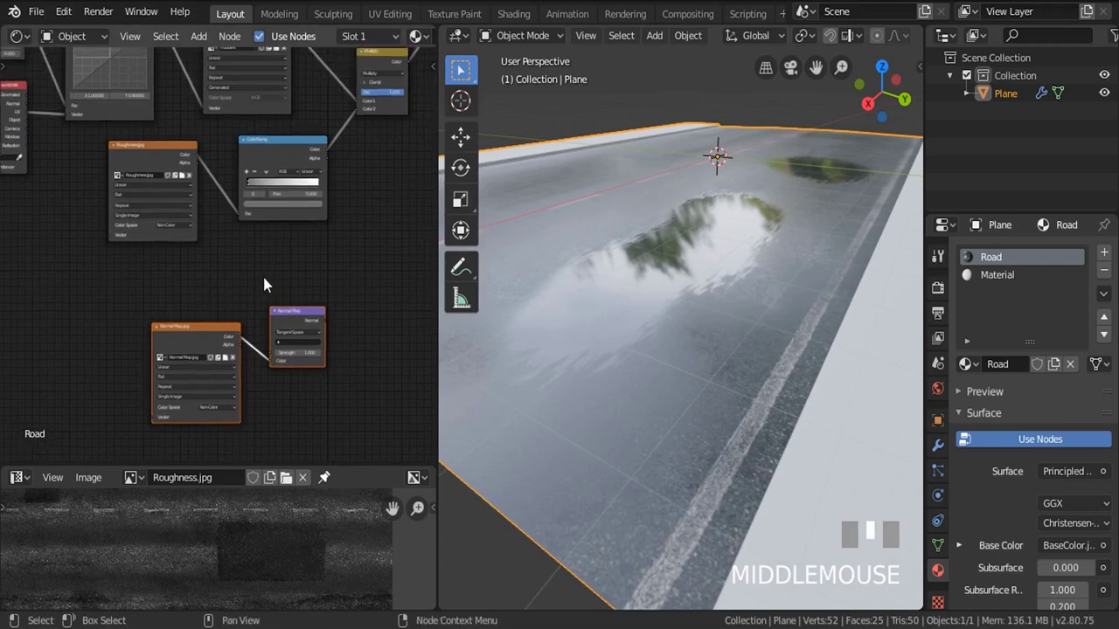
Duplicate the Noise Texture, Texture Coordinate, Vector Curves and Puddles nodes and place the copies below the Normal Map.jpg node
scroll(262, 274, "down", 5)
middle_click_drag(205, 255, 229, 298)
left_click_drag(64, 130, 254, 201)
left_click_drag(63, 154, 278, 197)
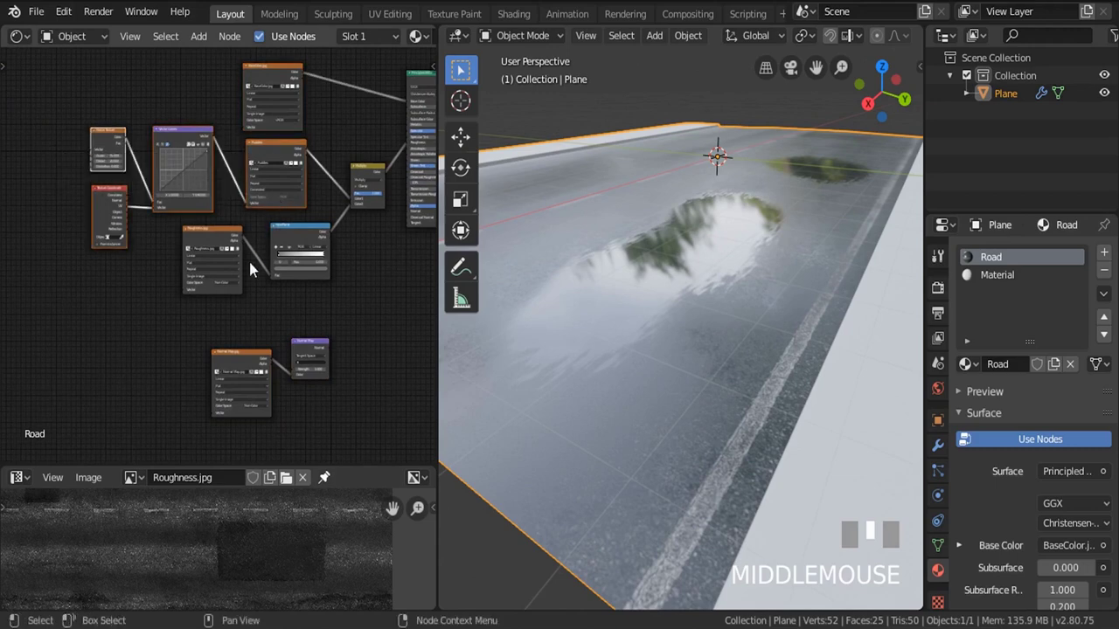
key("shift+d")
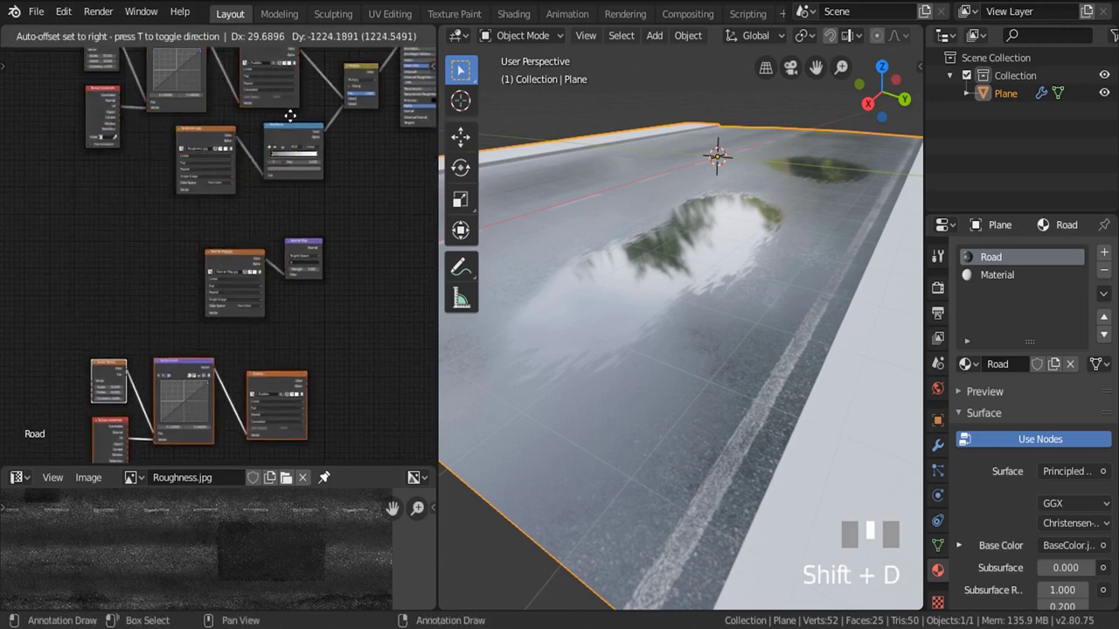
left_click(289, 114)
middle_click_drag(284, 179, 263, 125)
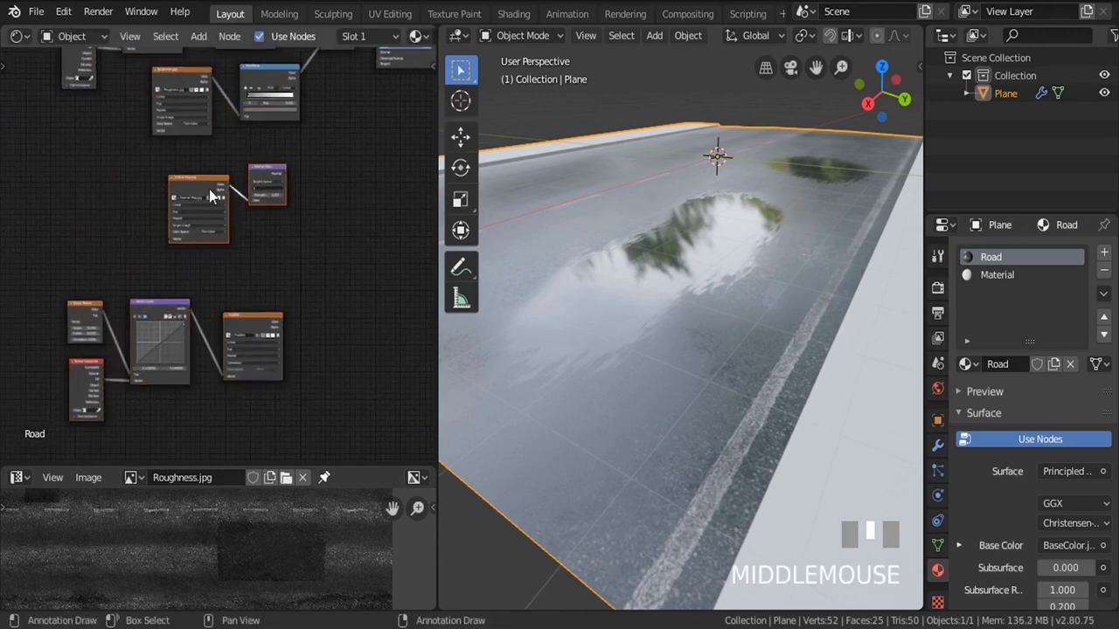
Add a MixRGB node on the output side of the Normal Map.jpg and duplicated Puddles nodes
middle_click_drag(312, 262, 275, 250)
scroll(276, 252, "up", 2)
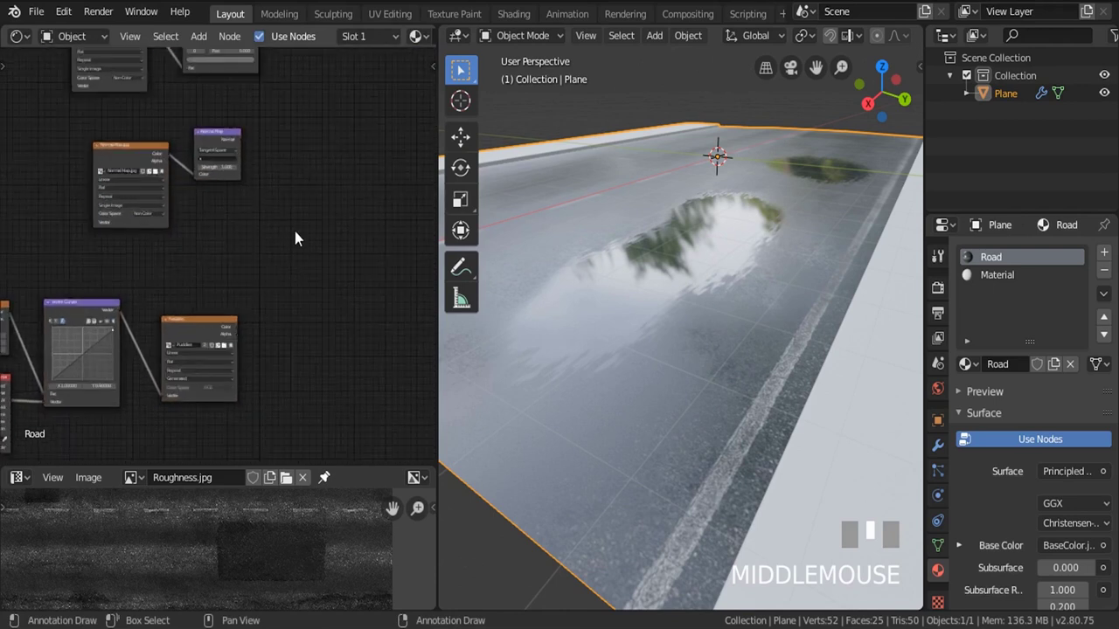
key("shift+a")
left_click(296, 224)
type("m")
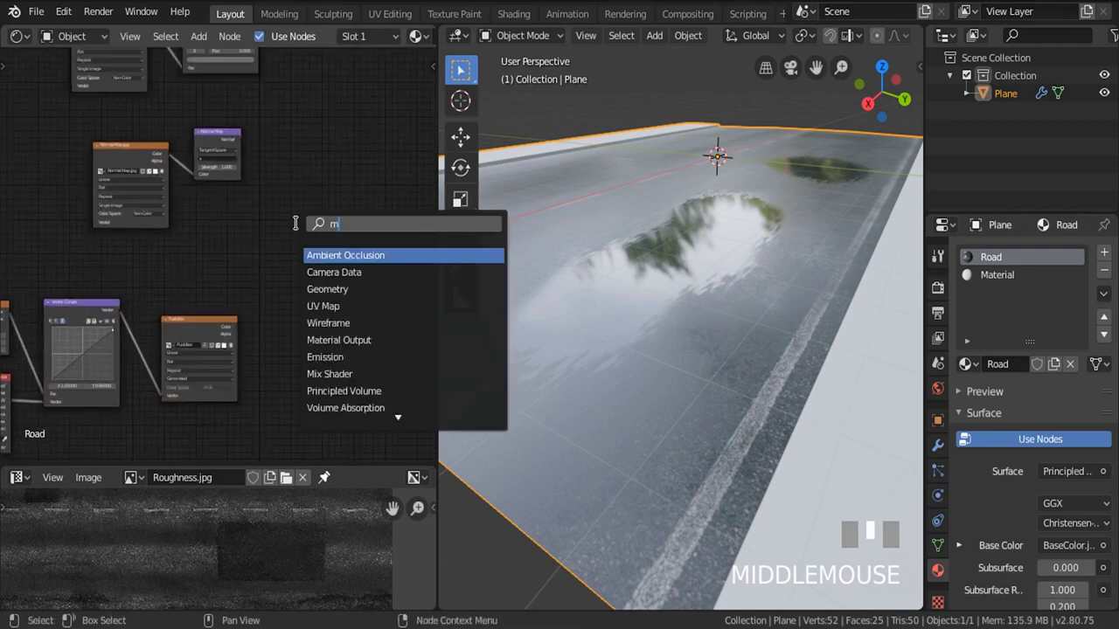
type("ix")
key("Down")
key("Return")
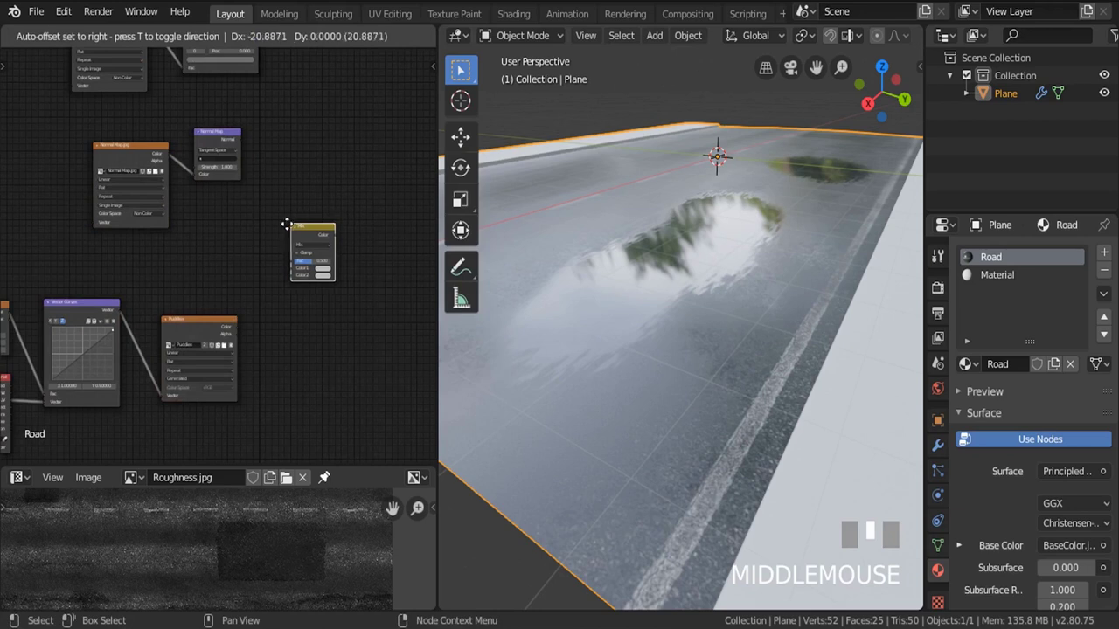
left_click(286, 224)
Connect the duplicated Puddles' Color to the Mix node's Color2 and Normal Map.jpg's Color to its Color1
scroll(289, 229, "up", 2)
left_click_drag(216, 365, 272, 290)
middle_click_drag(117, 137, 165, 155)
left_click_drag(110, 113, 320, 297)
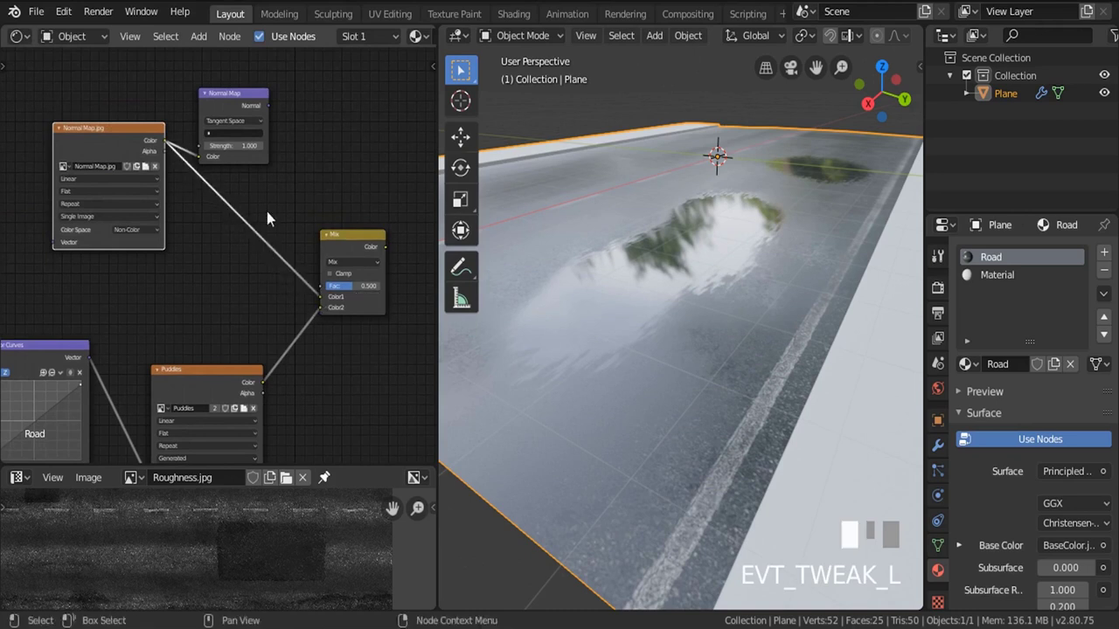
Disconnect the Normal Map node from Normal Map.jpg and move it beyond the Mix node, below the Principled BSDF
left_click_drag(228, 91, 284, 111)
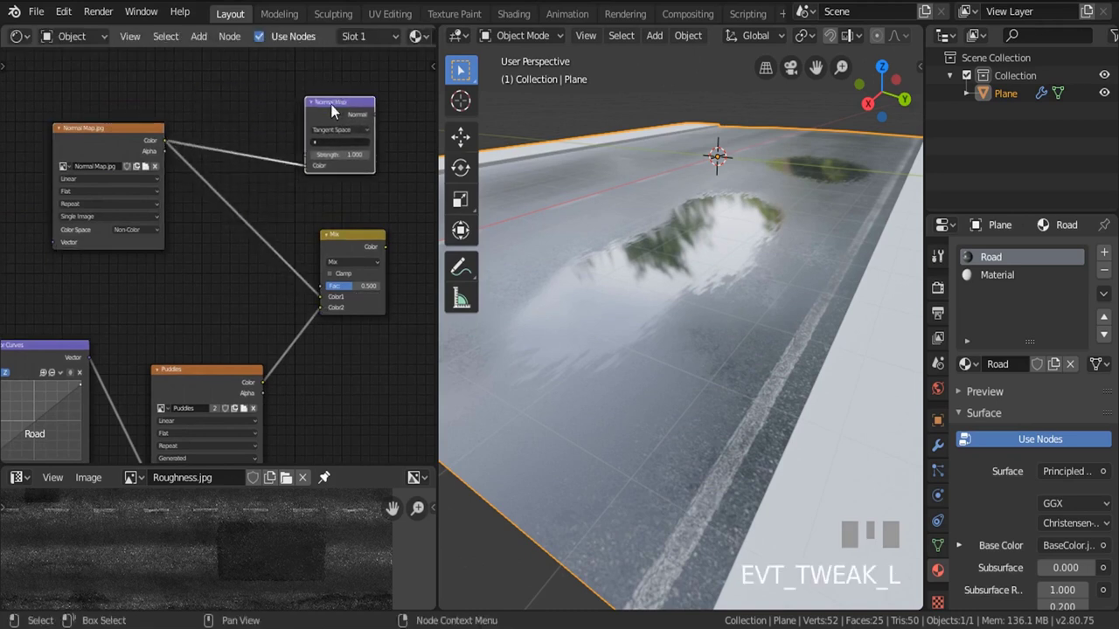
left_click_drag(306, 165, 279, 197)
scroll(279, 198, "down", 2)
middle_click_drag(279, 197, 118, 215)
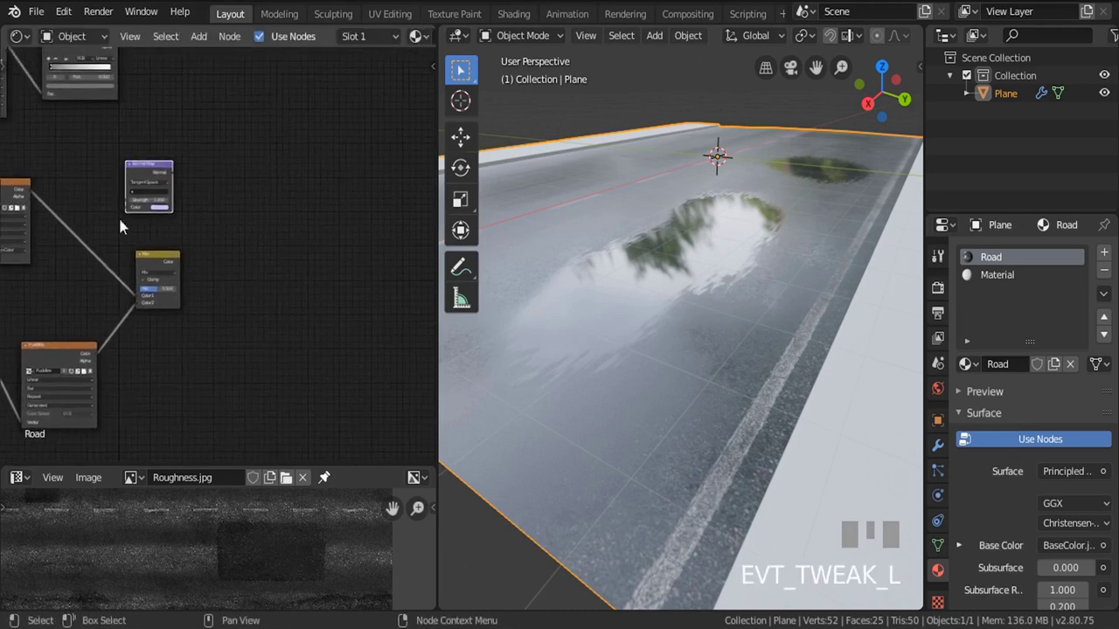
left_click_drag(170, 177, 332, 190)
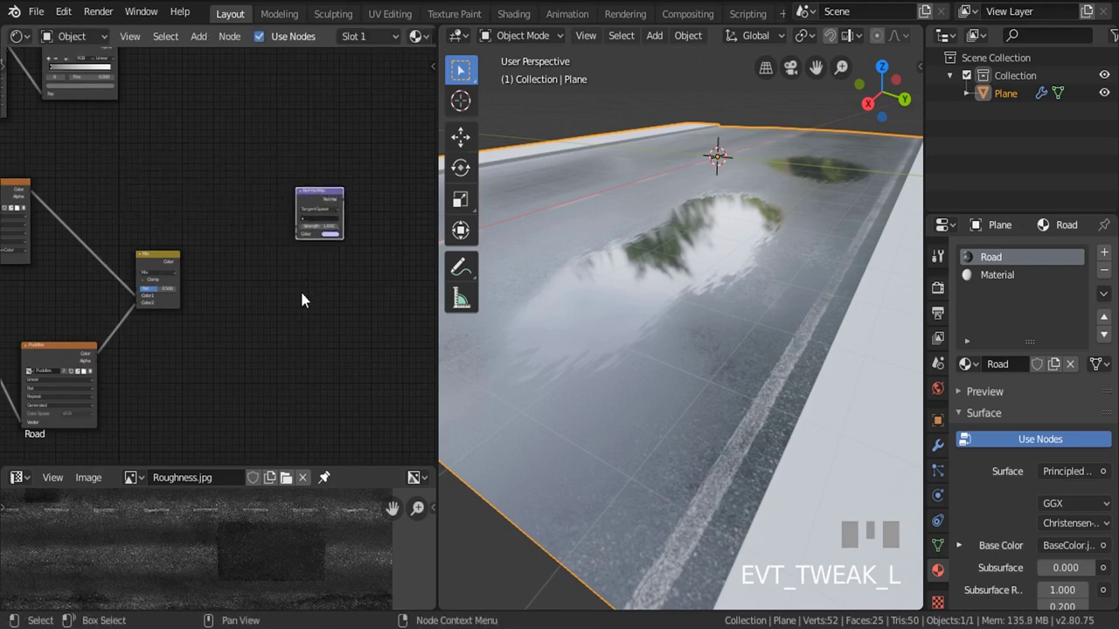
scroll(299, 291, "down", 3)
left_click(262, 102)
left_click_drag(262, 100, 296, 179)
middle_click_drag(245, 338, 243, 257)
scroll(243, 257, "up", 4)
Connect the new Mix node's Color to the Principled BSDF's Base Color and view the mixed result on the road
left_click(182, 299)
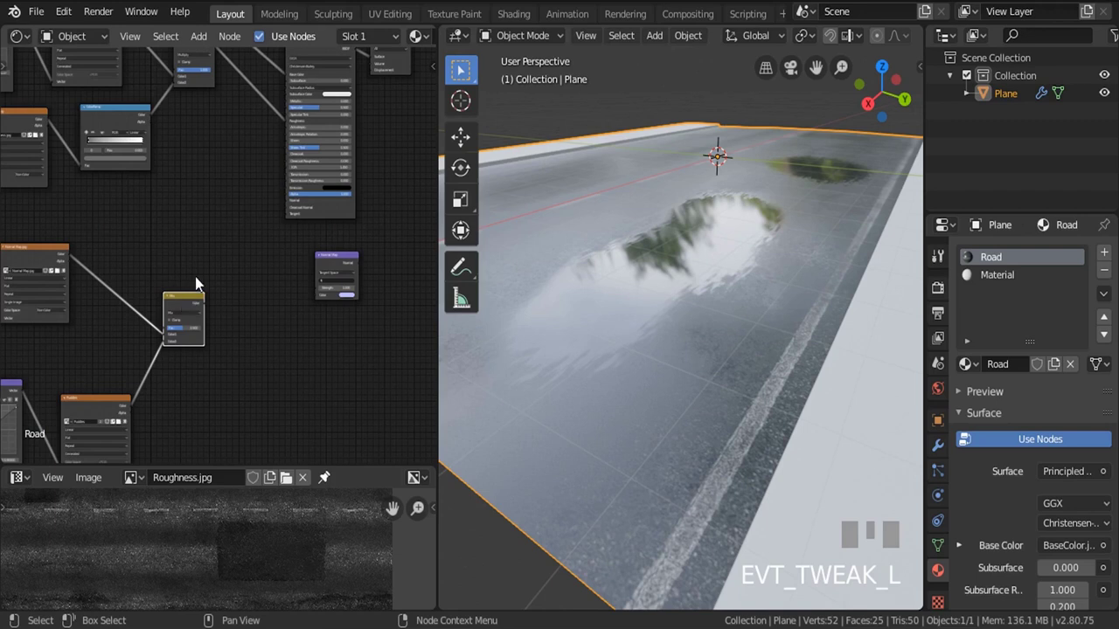
middle_click_drag(195, 276, 207, 403)
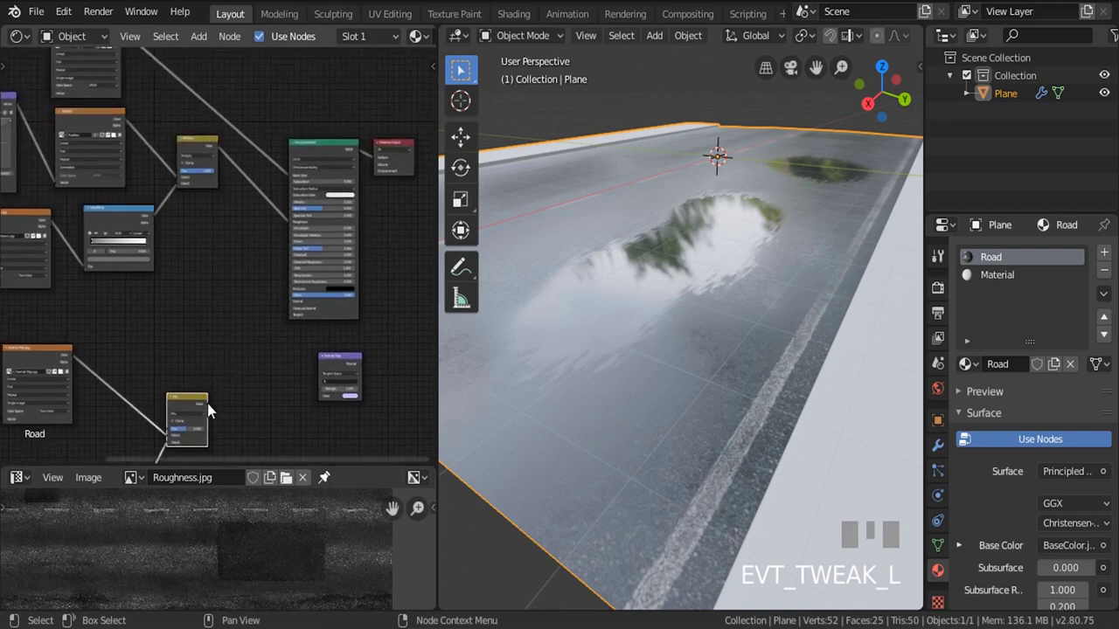
left_click_drag(207, 403, 291, 177)
middle_click_drag(568, 279, 781, 243)
scroll(771, 233, "down", 2)
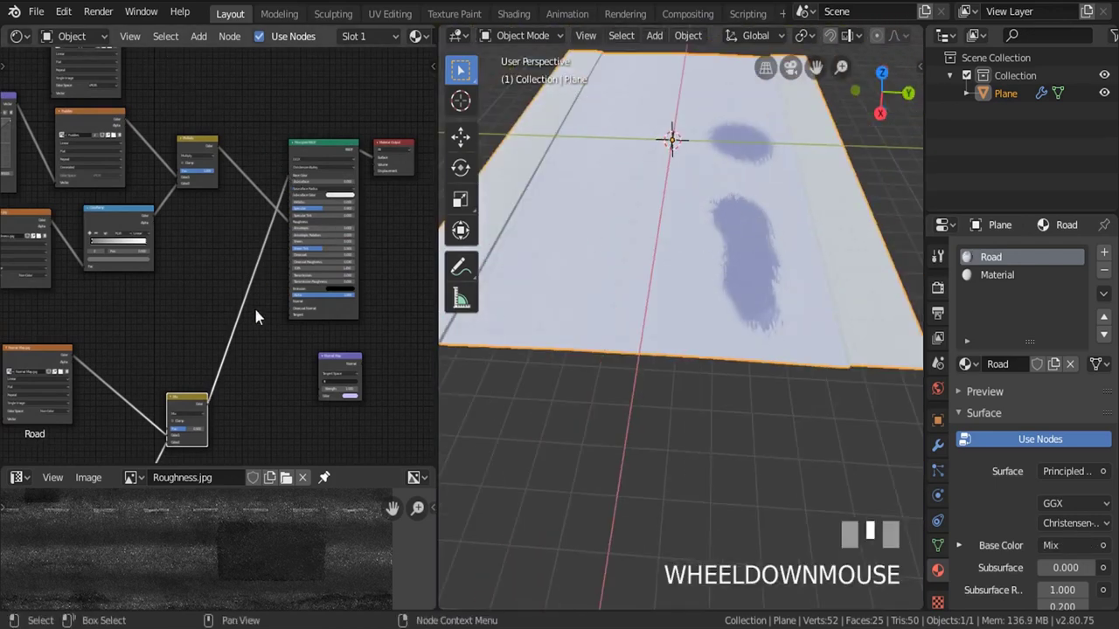
Set the new Mix node to Multiply with a factor of 1 and view the combined puddle result on the road
middle_click_drag(184, 403, 221, 283)
scroll(221, 283, "down", 3)
left_click(225, 290)
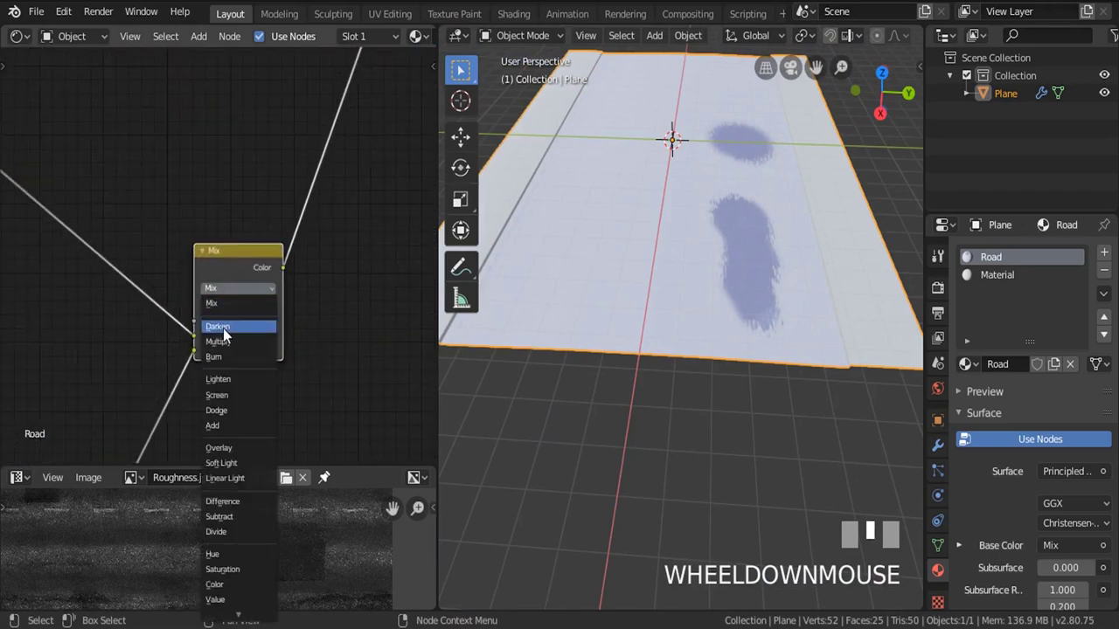
left_click(223, 330)
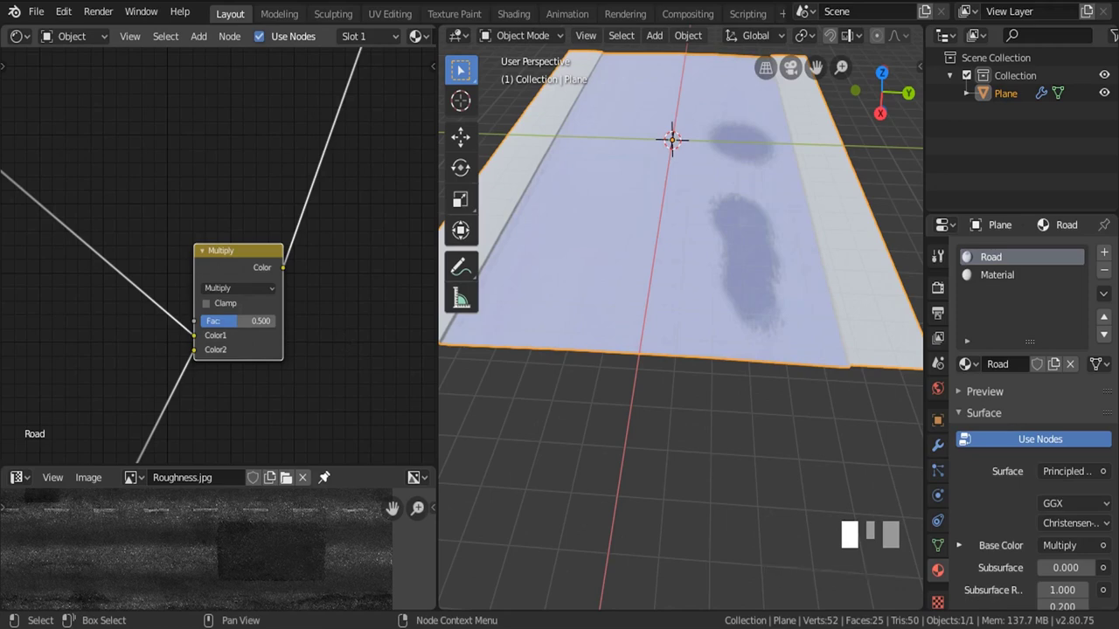
left_click(263, 321)
type("1")
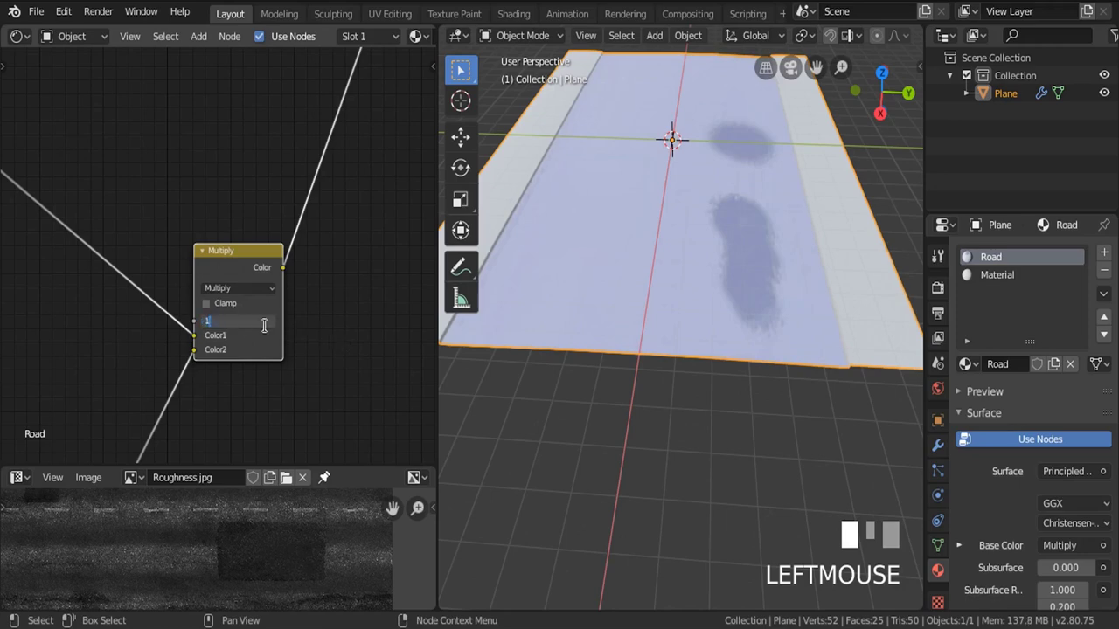
key("KP_Enter")
middle_click_drag(639, 313, 578, 256)
scroll(745, 249, "up", 3)
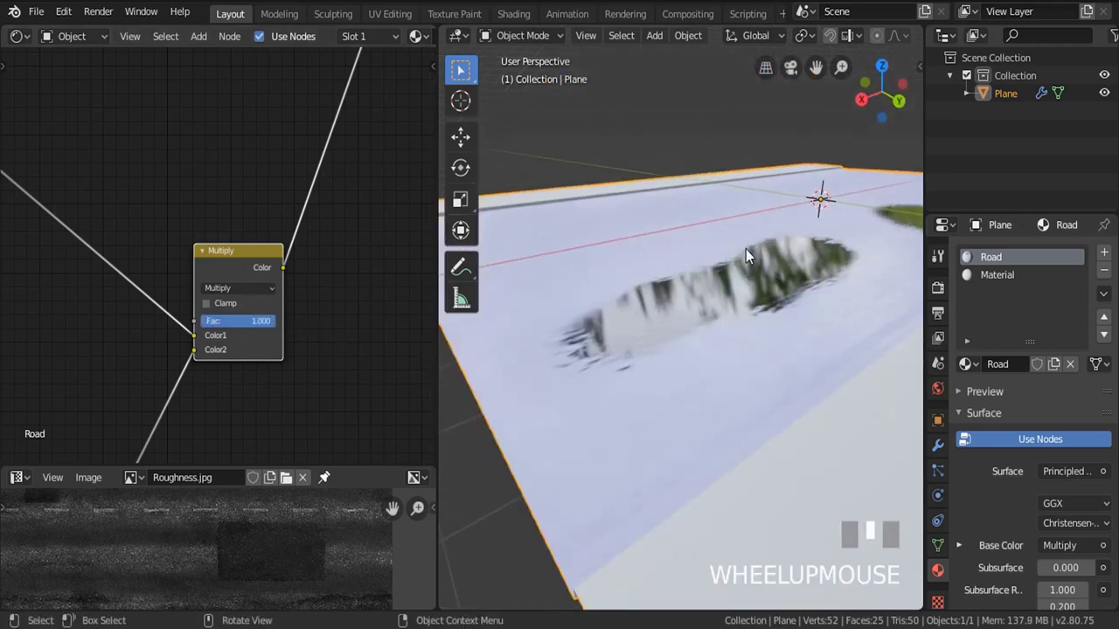
middle_click_drag(746, 249, 690, 281)
scroll(317, 210, "down", 4)
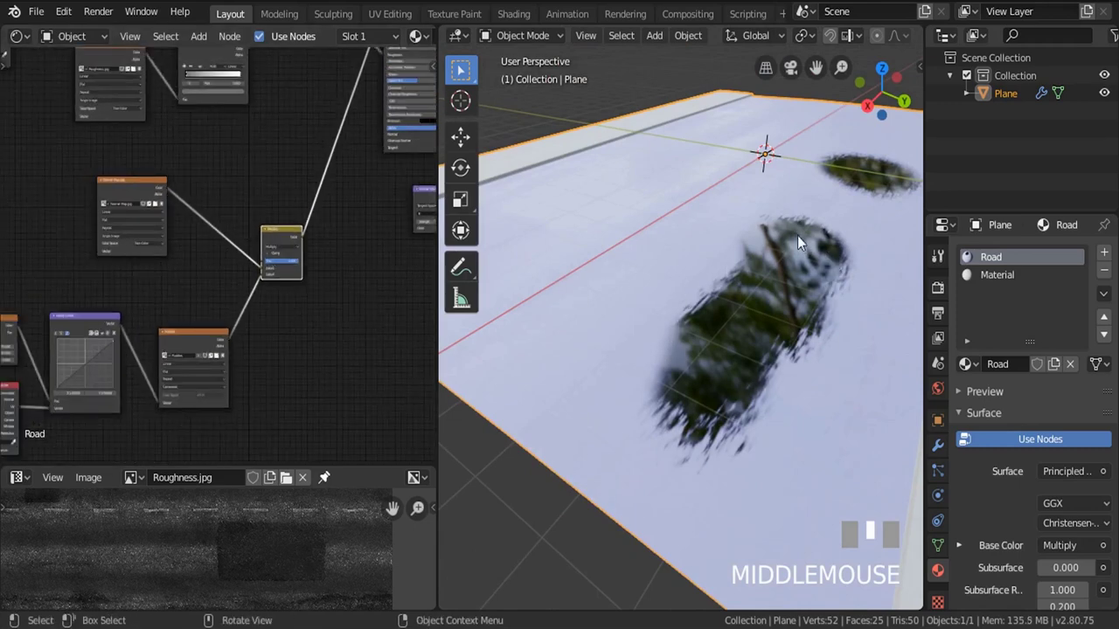
middle_click_drag(797, 242, 784, 259)
middle_click_drag(647, 236, 611, 245)
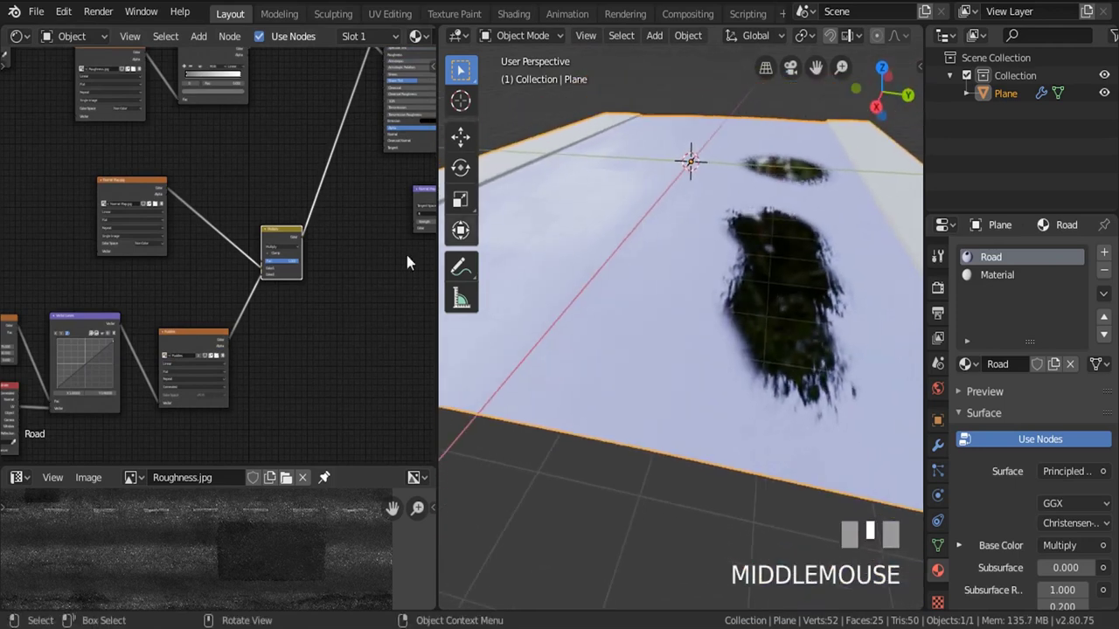
Insert a Bump node between the Multiply node and the Principled BSDF, feeding the Multiply's Color into its Height
middle_click_drag(273, 302, 234, 329)
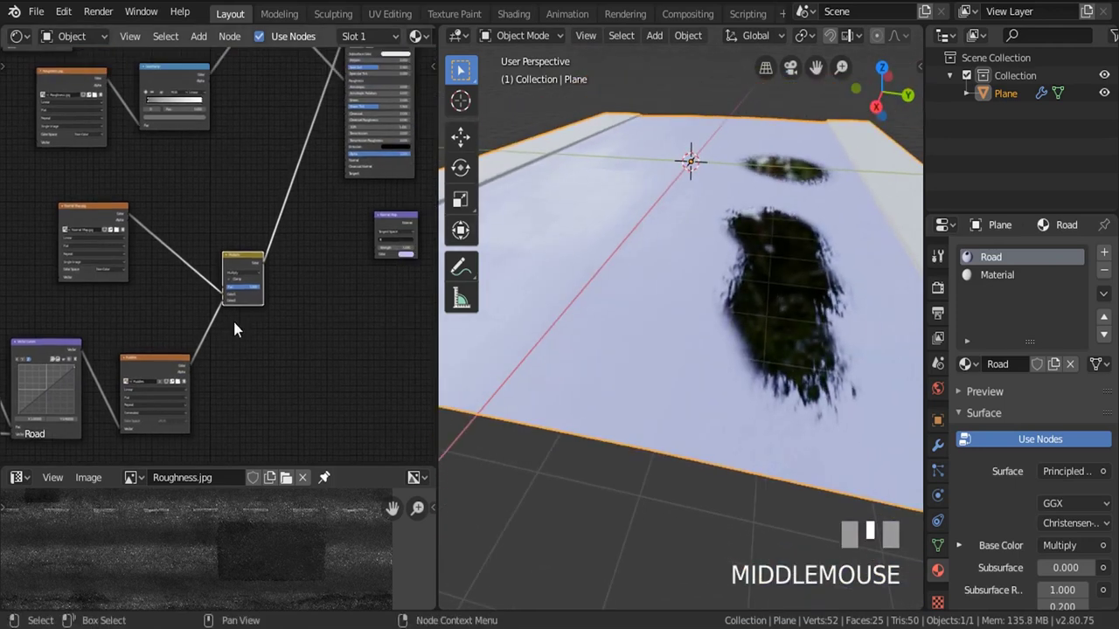
key("shift+a")
left_click(320, 286)
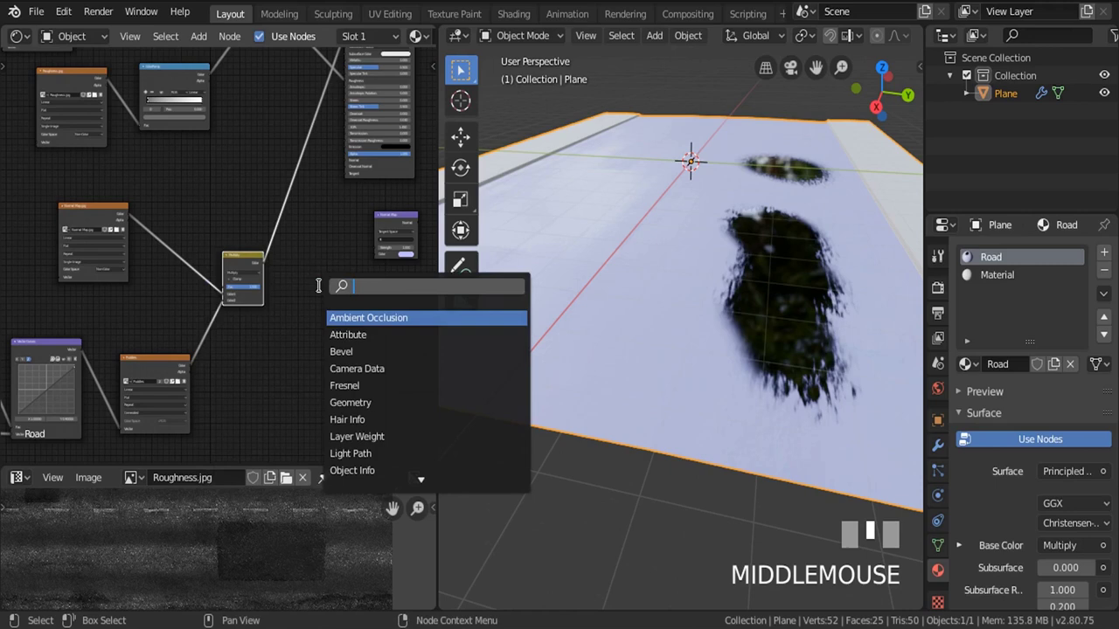
type("bum")
key("Return")
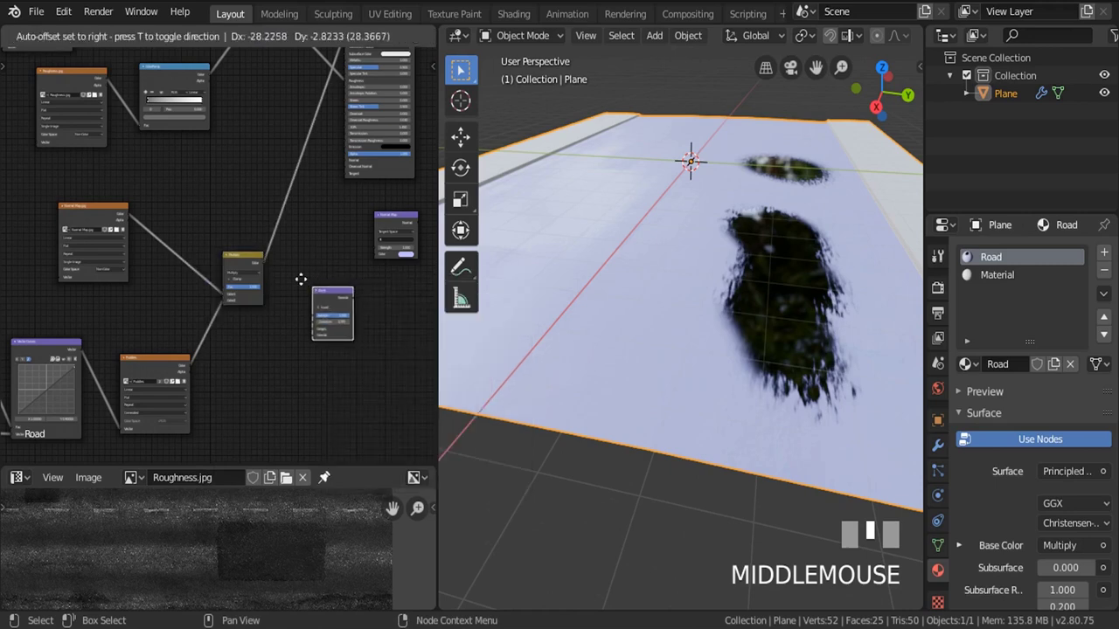
left_click(281, 155)
scroll(282, 154, "up", 4)
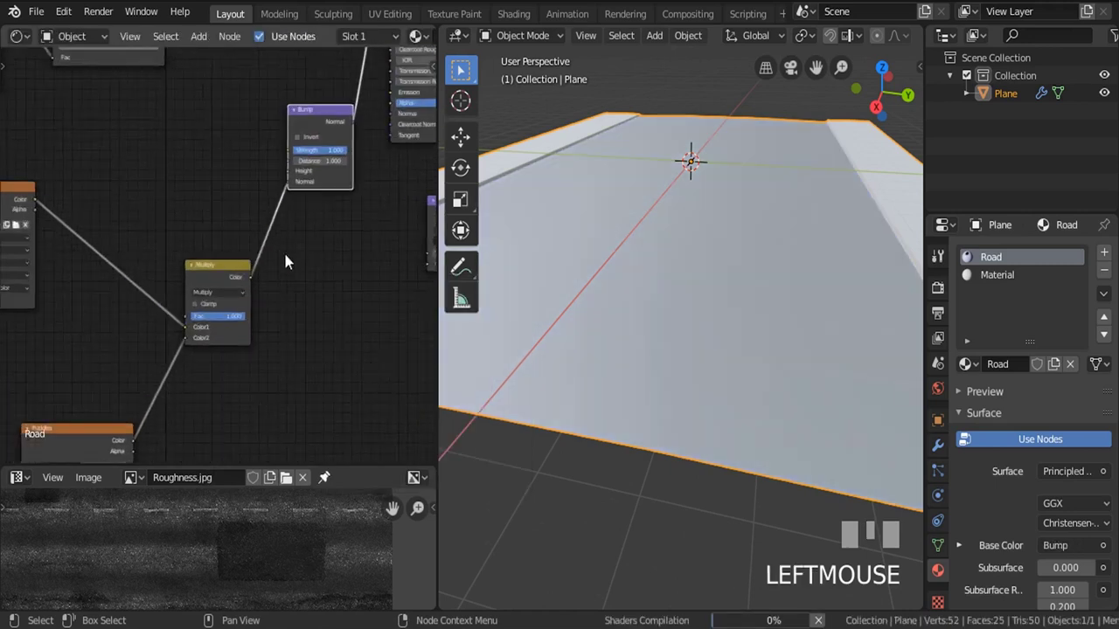
left_click_drag(287, 159, 290, 142)
Examine the bump result around the puddle edges and across the road surface from several distances
scroll(292, 149, "down", 6)
middle_click_drag(332, 85, 318, 229)
middle_click(317, 172)
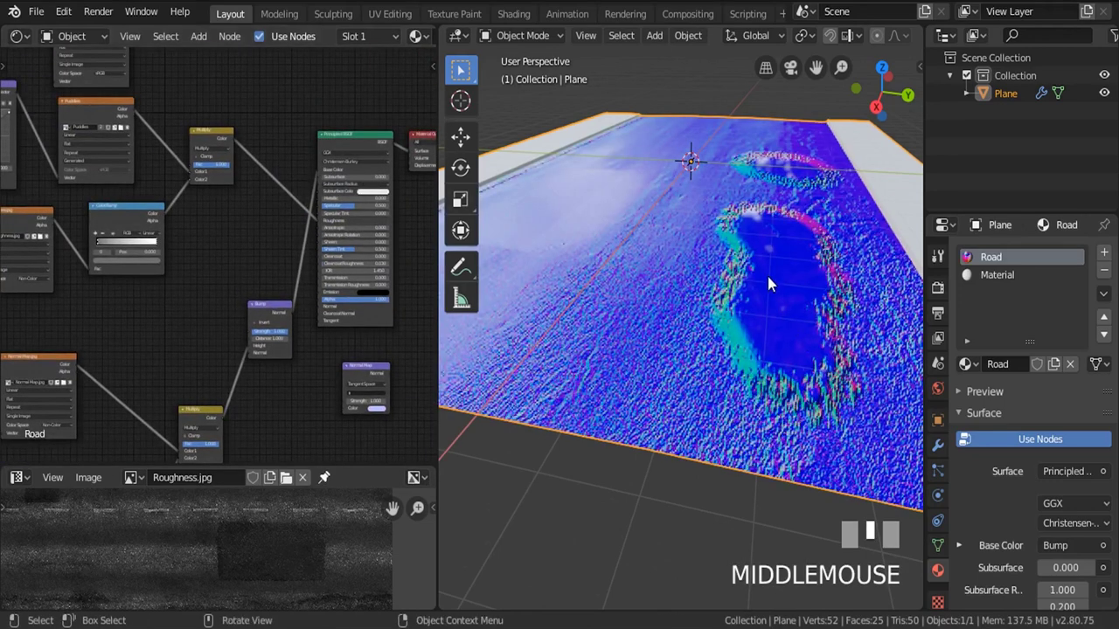
middle_click_drag(767, 278, 654, 287)
scroll(638, 325, "down", 3)
scroll(669, 282, "up", 4)
scroll(672, 276, "up", 2)
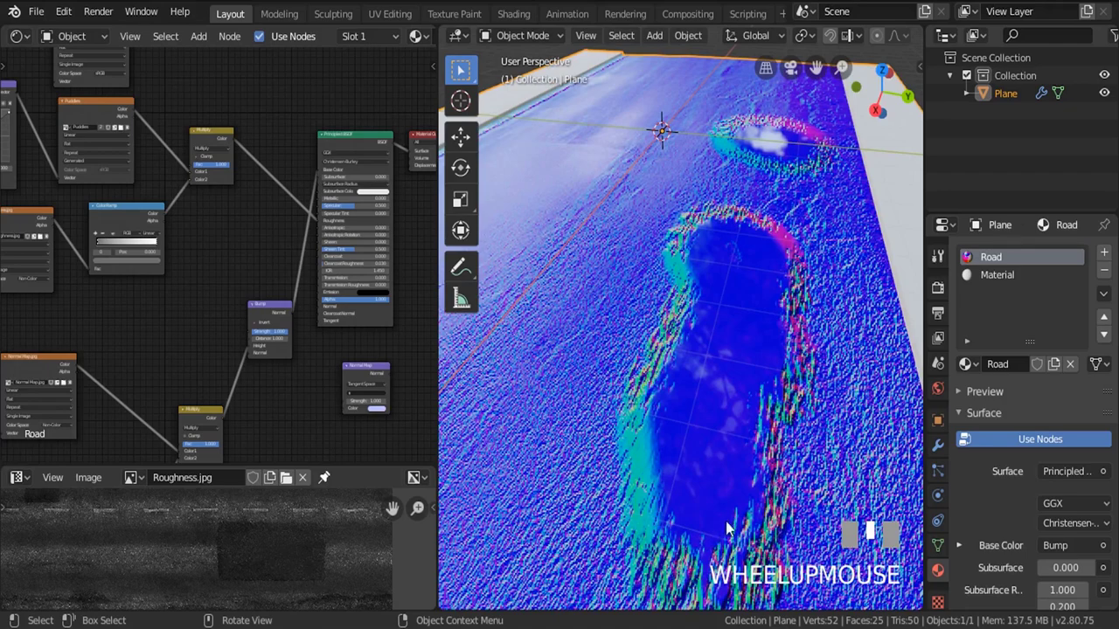
scroll(757, 241, "down", 3)
scroll(840, 244, "up", 4)
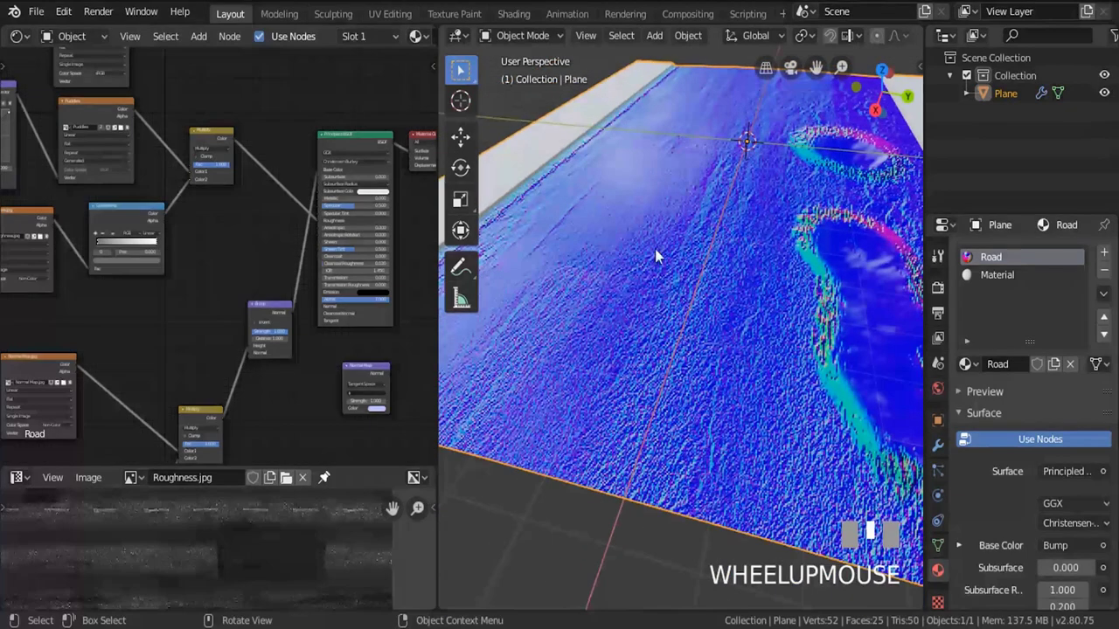
scroll(659, 348, "up", 2)
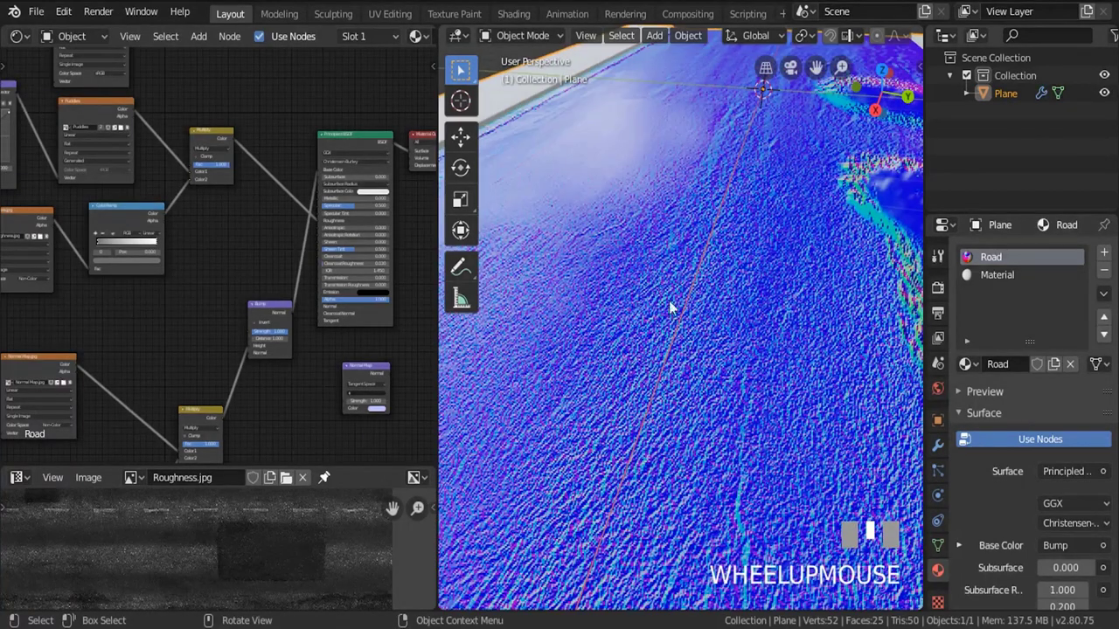
scroll(278, 275, "up", 3)
scroll(636, 295, "down", 2)
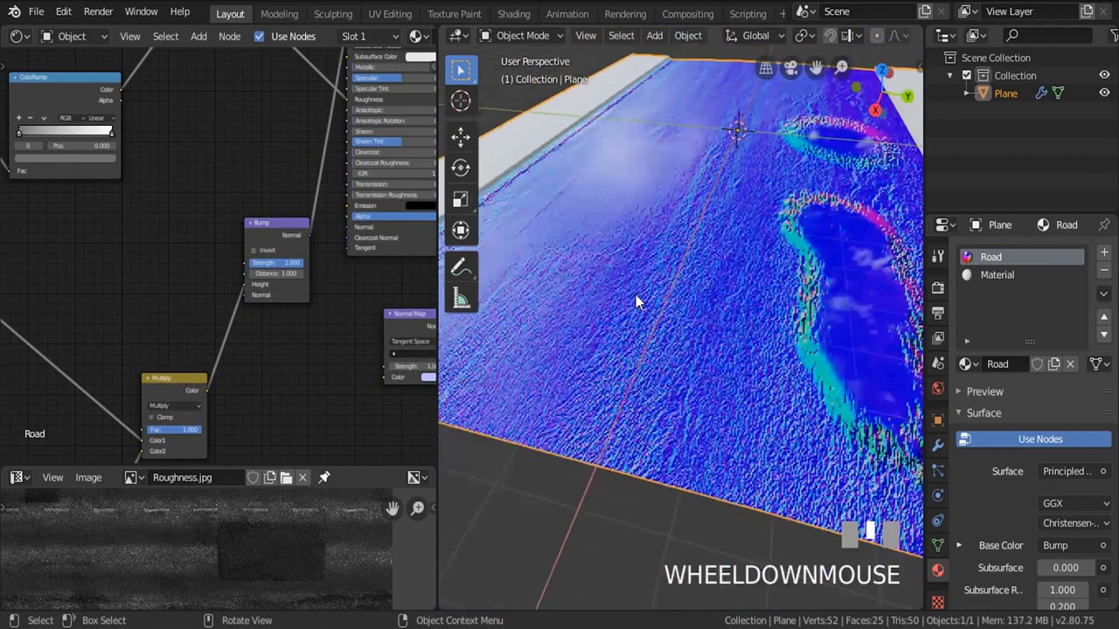
Set the Bump node's Strength to 0.75
scroll(532, 284, "up", 1)
scroll(311, 257, "up", 2)
left_click_drag(287, 265, 234, 264)
right_click(286, 266)
left_click(286, 266)
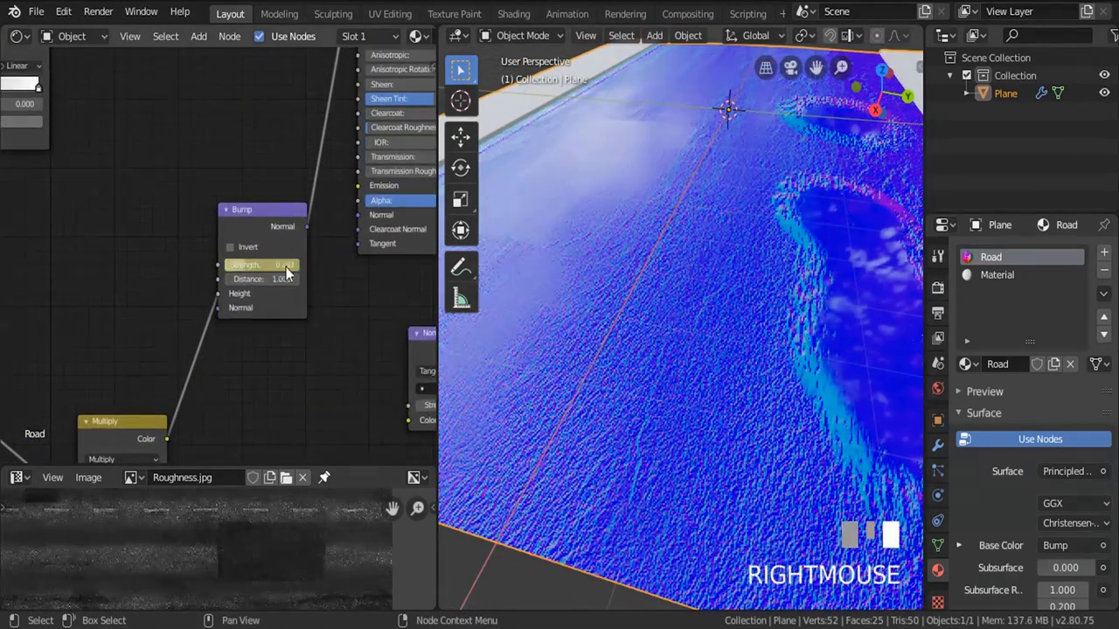
right_click(276, 264)
left_click(233, 287)
left_click(265, 265)
type("0.75")
left_click(267, 266)
key("KP_Enter")
scroll(136, 276, "down", 1)
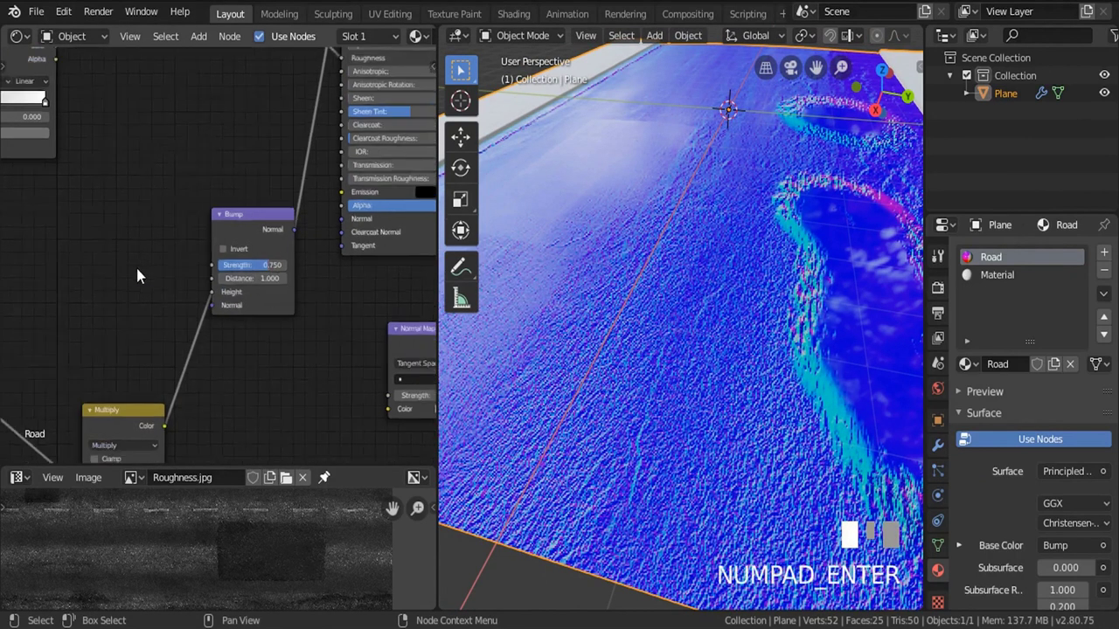
Move the Bump node's Normal link from the Principled BSDF's Base Color to its Normal input
scroll(137, 269, "down", 5)
middle_click_drag(273, 214, 285, 247)
mouse_move(288, 96)
left_mouse_down()
mouse_move(238, 194)
mouse_move(290, 269)
left_mouse_up()
middle_click_drag(235, 160, 267, 268)
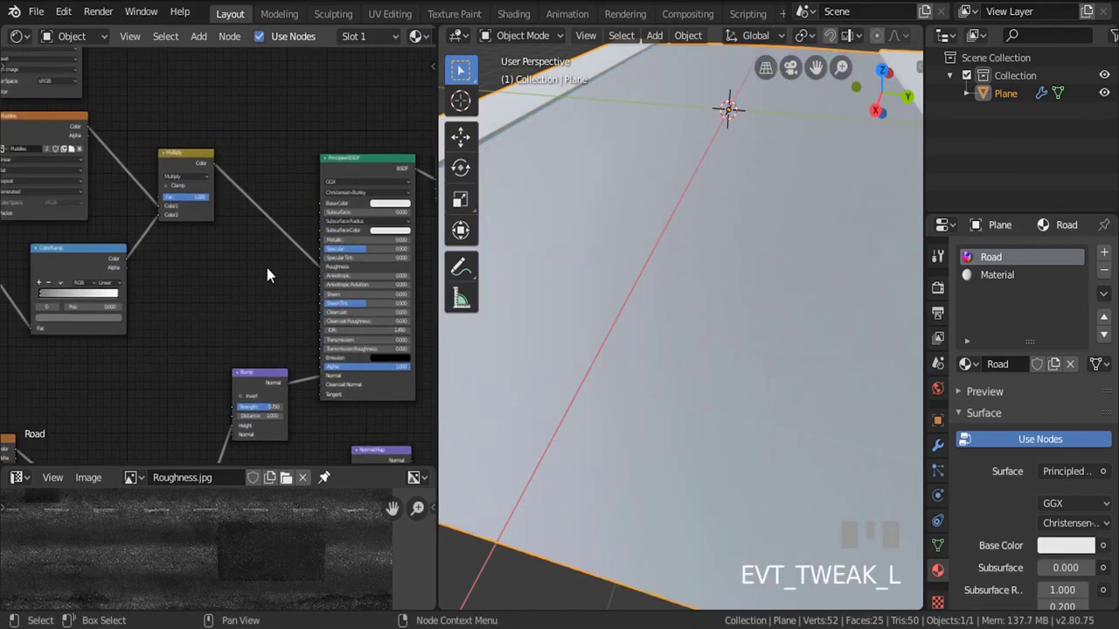
Connect BaseColor.jpg's Color to the Principled BSDF's Base Color and inspect the textured road with its puddles
scroll(267, 267, "down", 2)
middle_click_drag(169, 207, 187, 283)
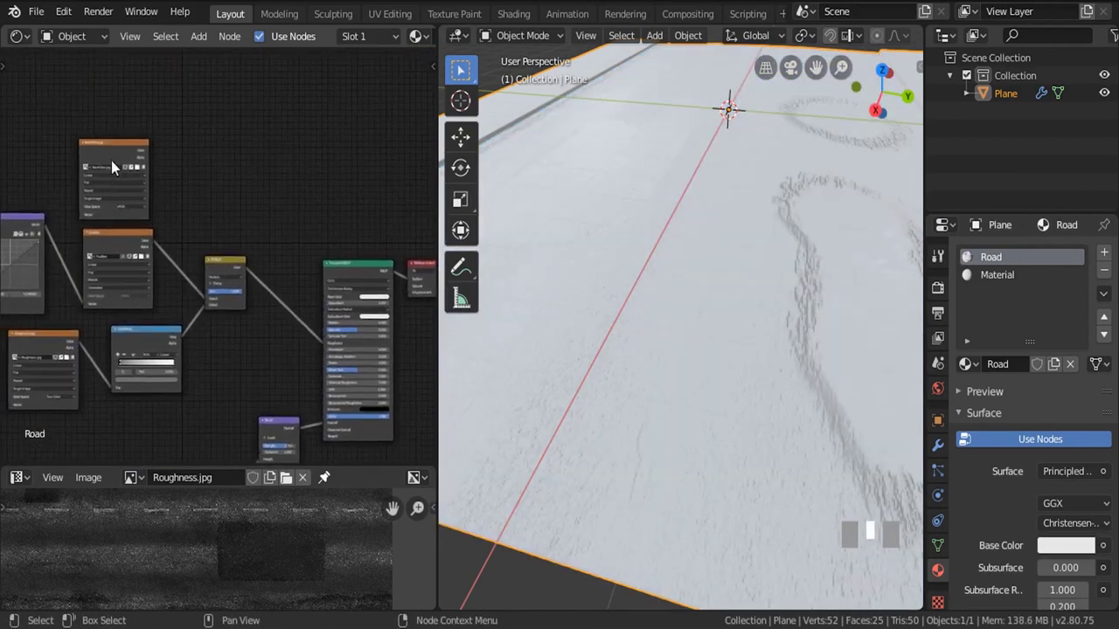
left_click_drag(148, 154, 324, 297)
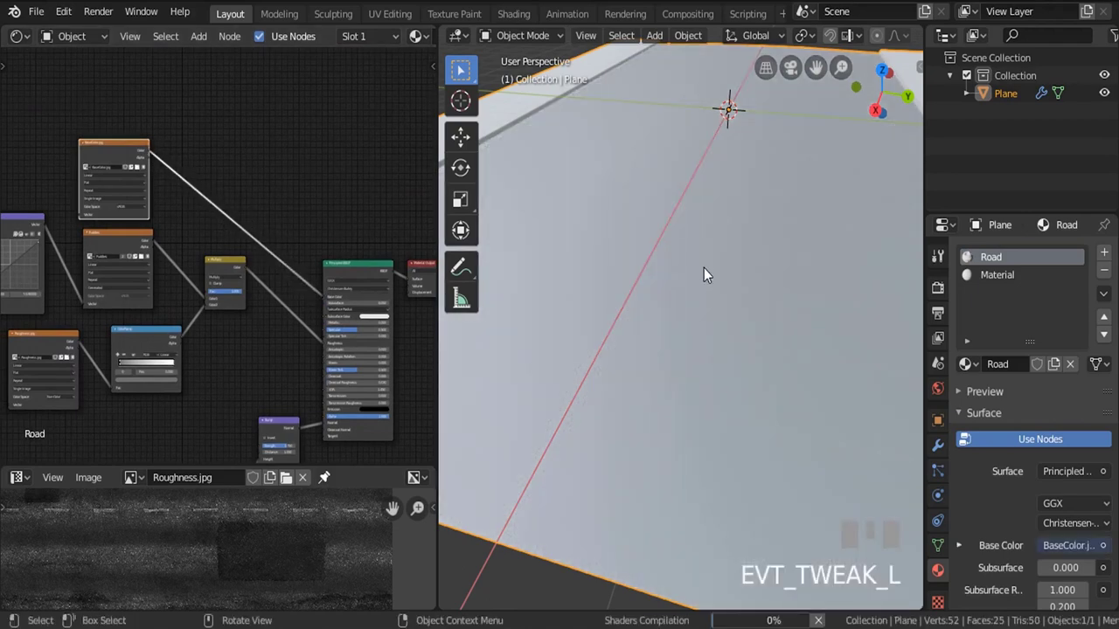
scroll(699, 267, "down", 5)
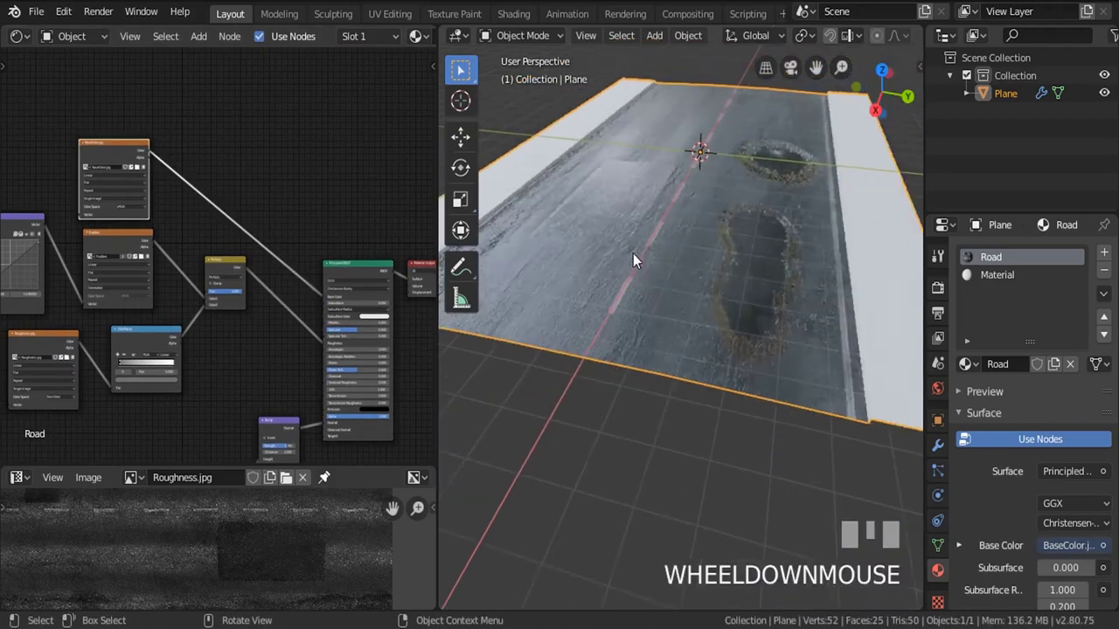
middle_click_drag(606, 252, 644, 234)
scroll(691, 315, "up", 3)
mouse_move(691, 315)
middle_mouse_down()
mouse_move(661, 265)
mouse_move(698, 309)
mouse_move(638, 316)
mouse_move(645, 334)
mouse_move(683, 318)
middle_mouse_up()
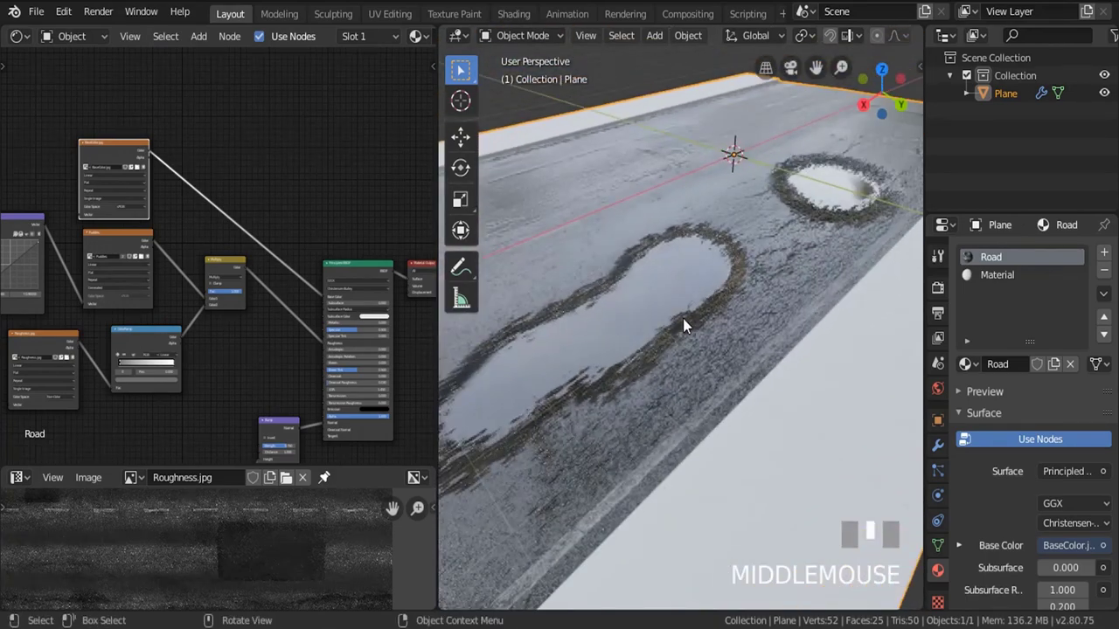
Switch to the Texture Paint workspace and make the Puddles image the active texture slot for painting
left_click(461, 15)
middle_click_drag(685, 322, 738, 384)
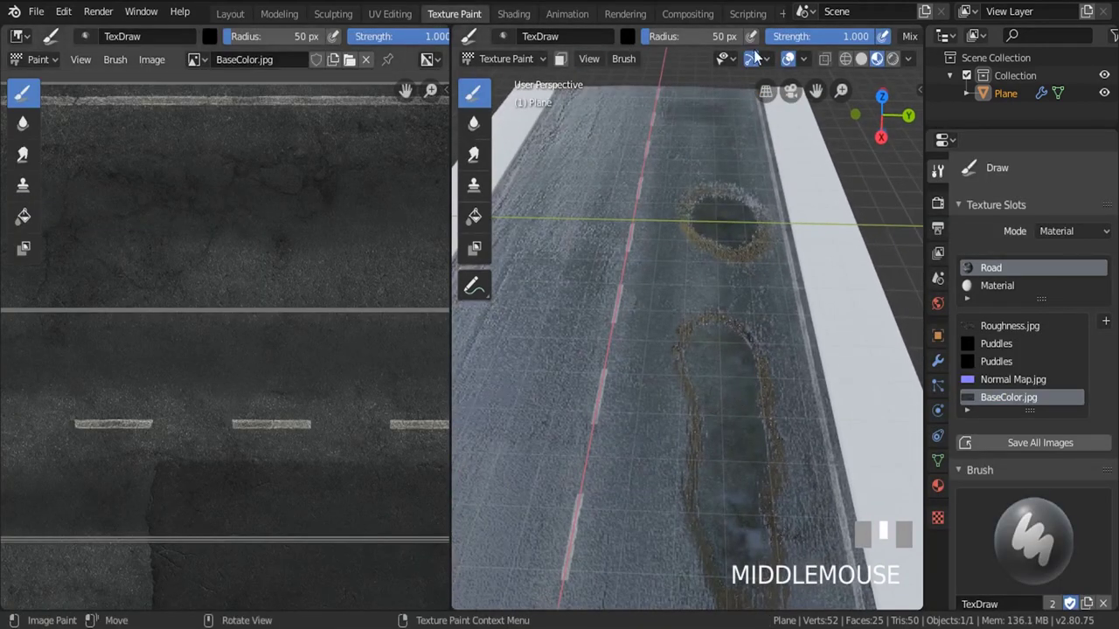
scroll(805, 35, "down", 5)
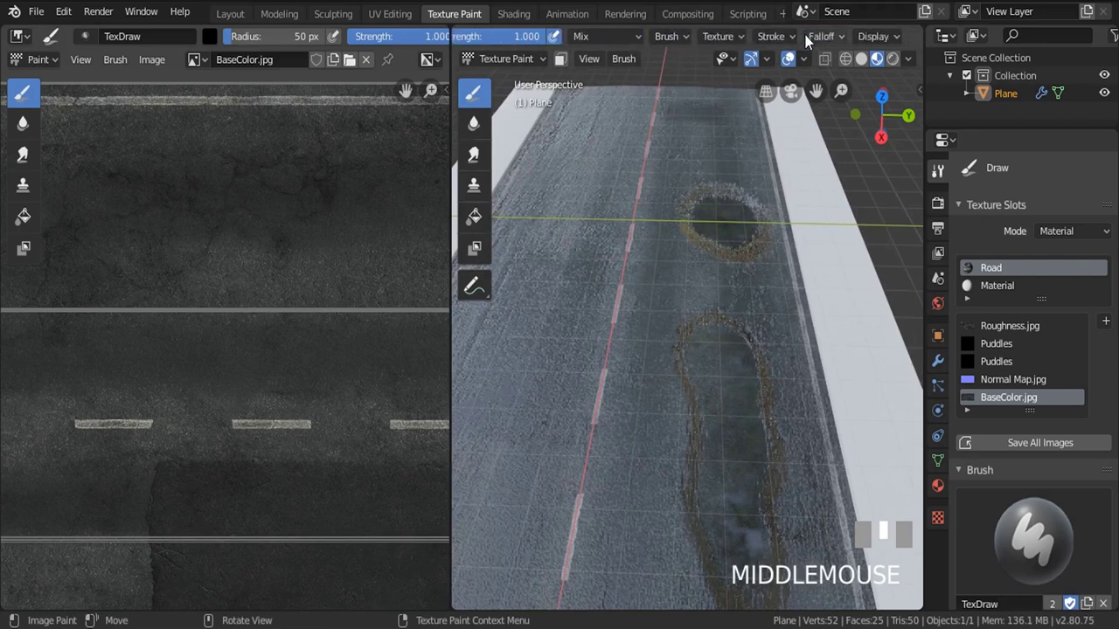
scroll(804, 37, "down", 5)
left_click(854, 34)
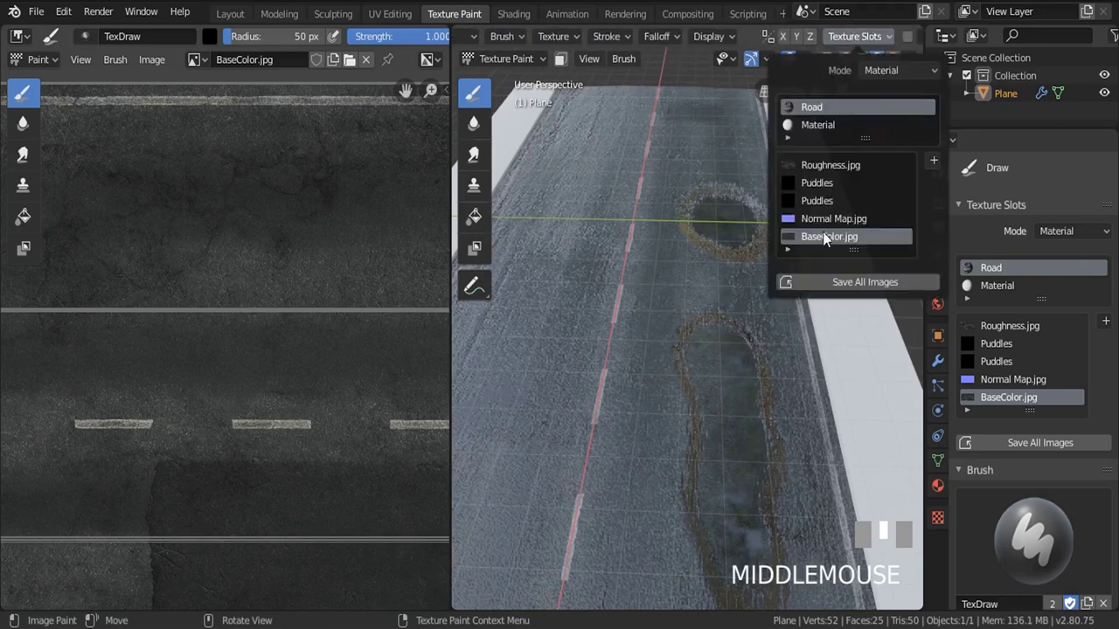
left_click(815, 184)
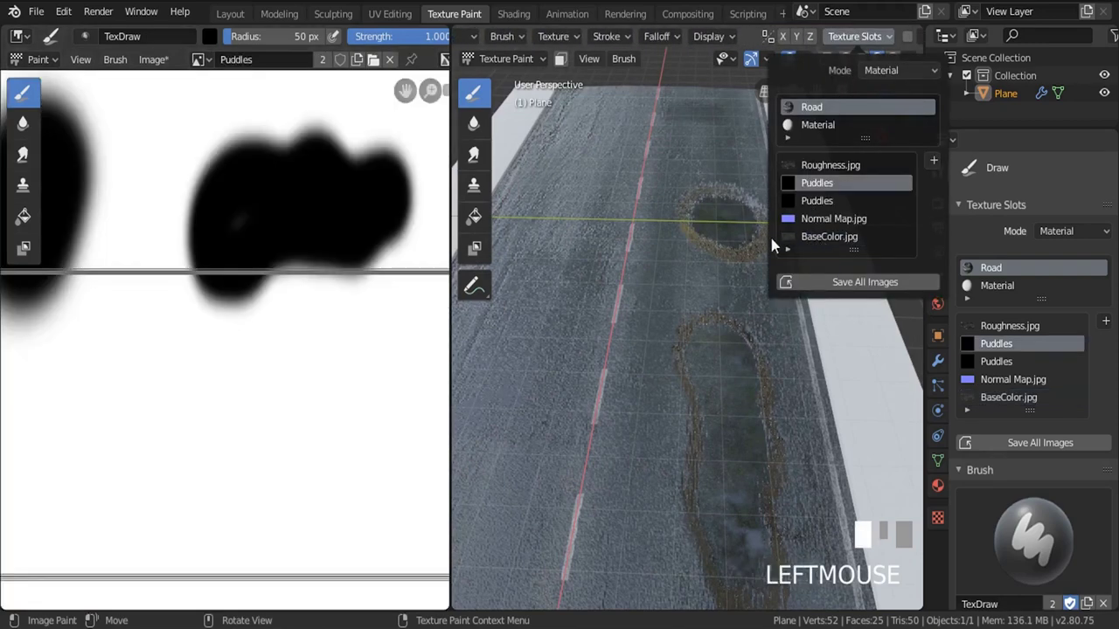
scroll(721, 262, "down", 4)
middle_click_drag(721, 262, 679, 294)
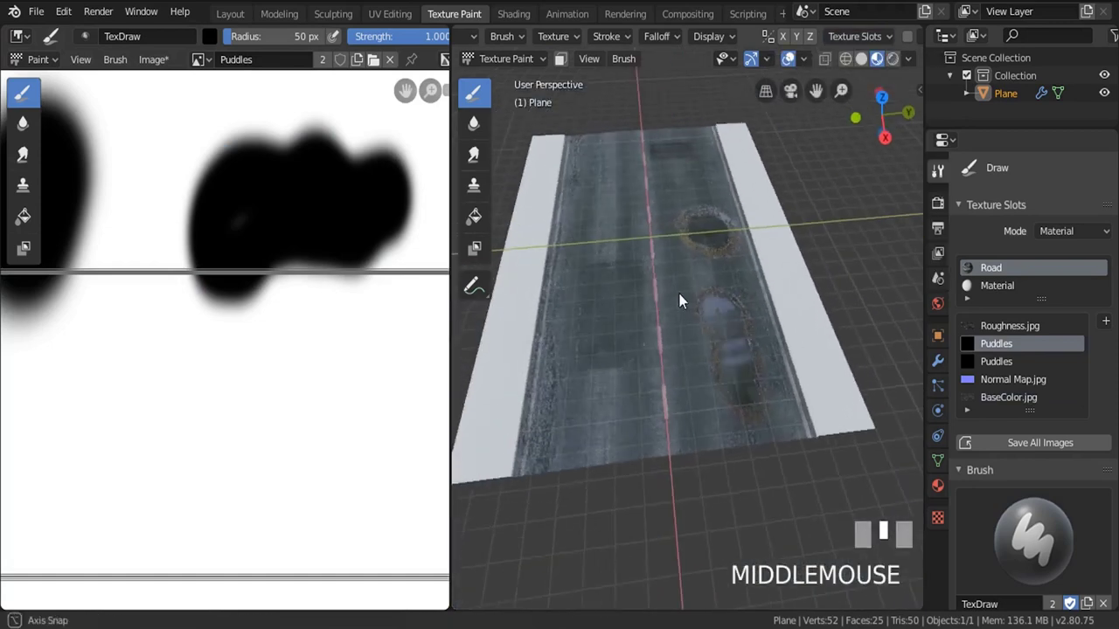
Paint additional puddles in black on the empty lane across the centre line from the existing puddles
scroll(576, 37, "up", 5)
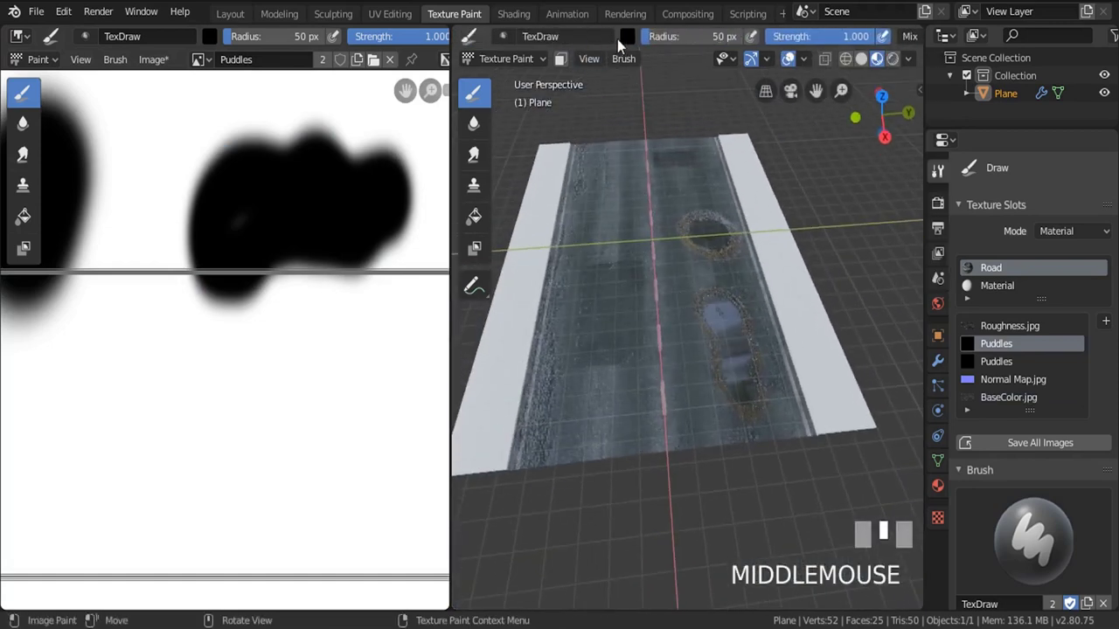
left_click(626, 287)
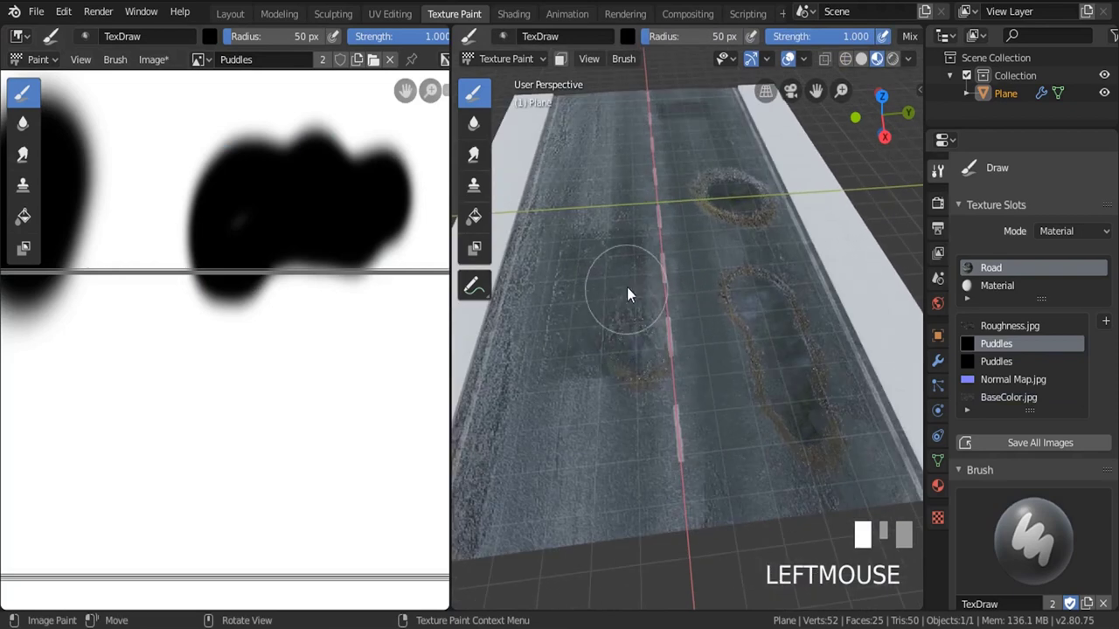
left_click_drag(627, 288, 585, 372)
mouse_move(586, 372)
middle_mouse_down()
mouse_move(693, 399)
mouse_move(656, 304)
mouse_move(652, 358)
mouse_move(710, 368)
mouse_move(639, 297)
middle_mouse_up()
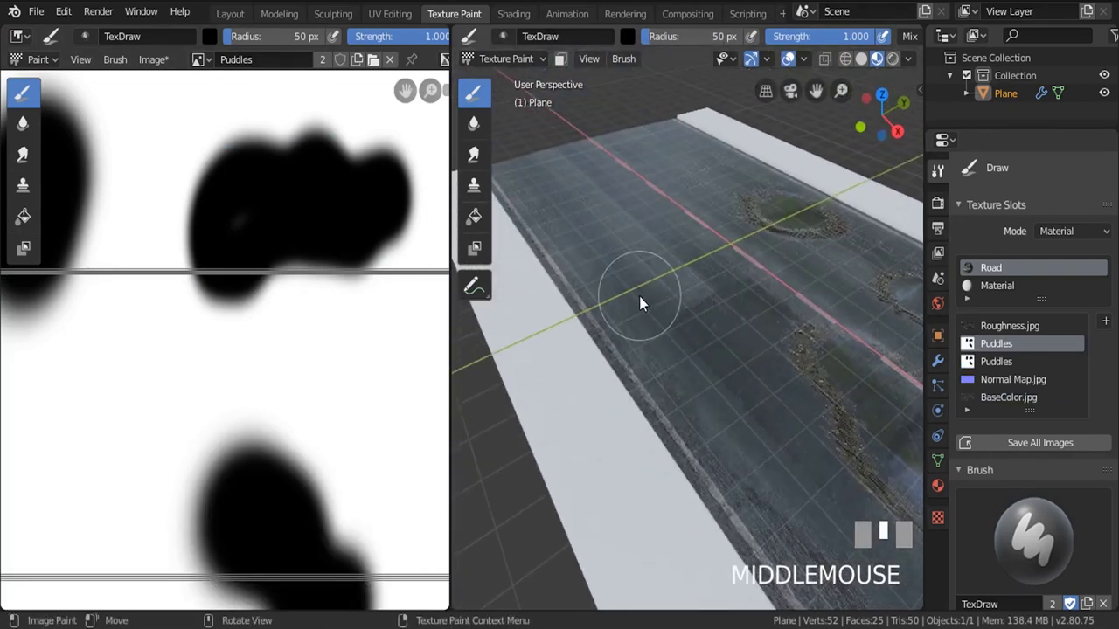
mouse_move(661, 268)
left_mouse_down("ctrl")
mouse_move(659, 299)
mouse_move(687, 316)
left_mouse_up("ctrl")
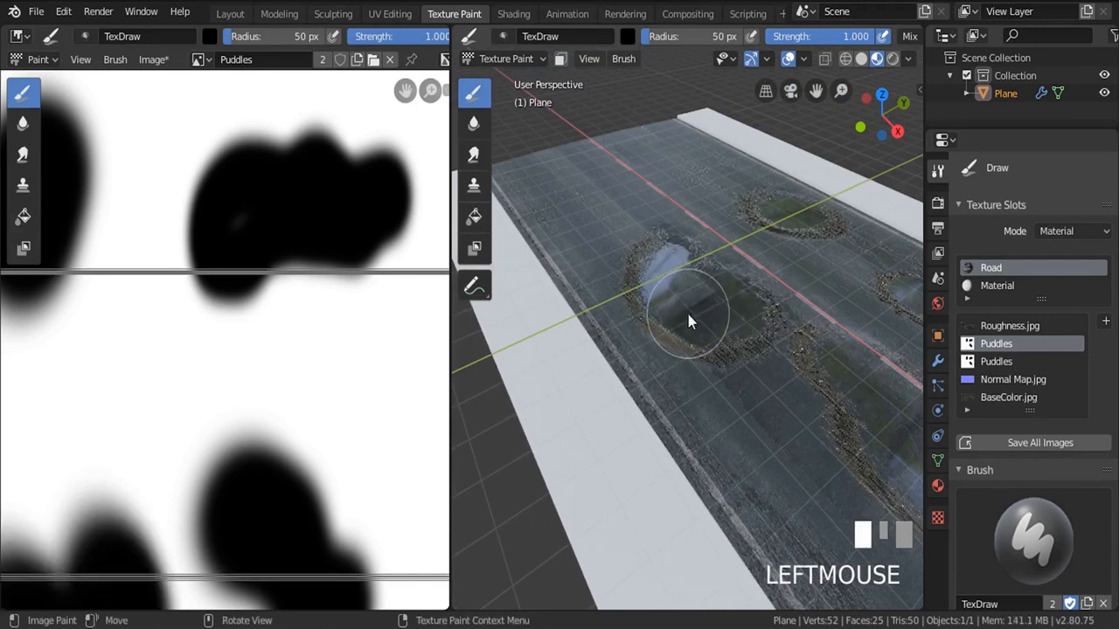
Set the brush colour to white and paint over part of the new puddle to erase it
left_click(631, 36)
left_click_drag(664, 267, 756, 268)
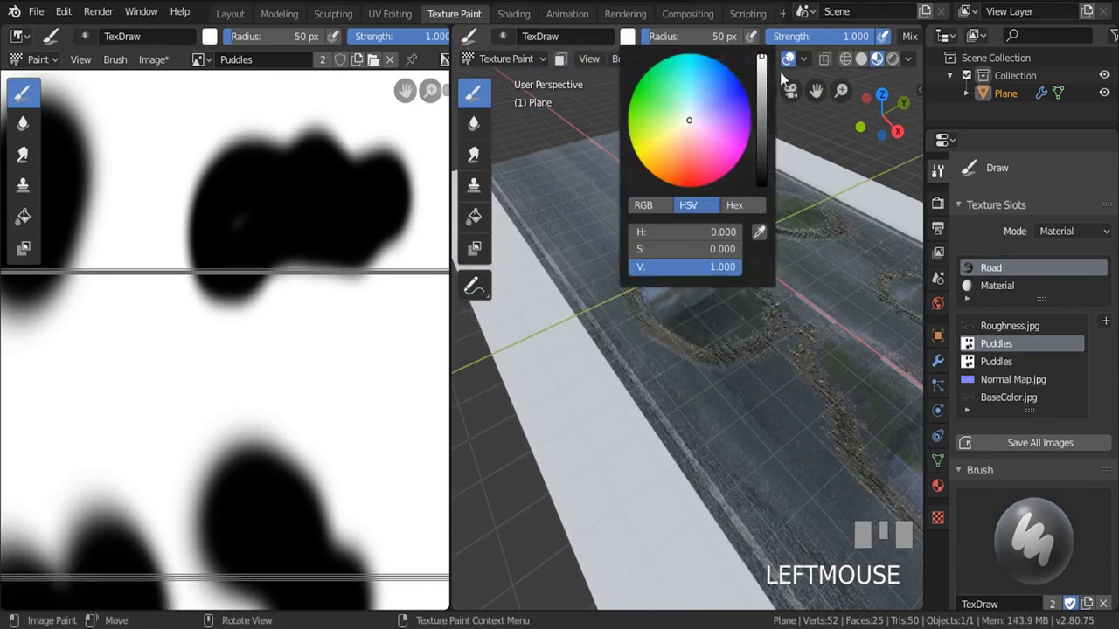
mouse_move(716, 314)
middle_mouse_down()
mouse_move(728, 374)
mouse_move(703, 297)
middle_mouse_up()
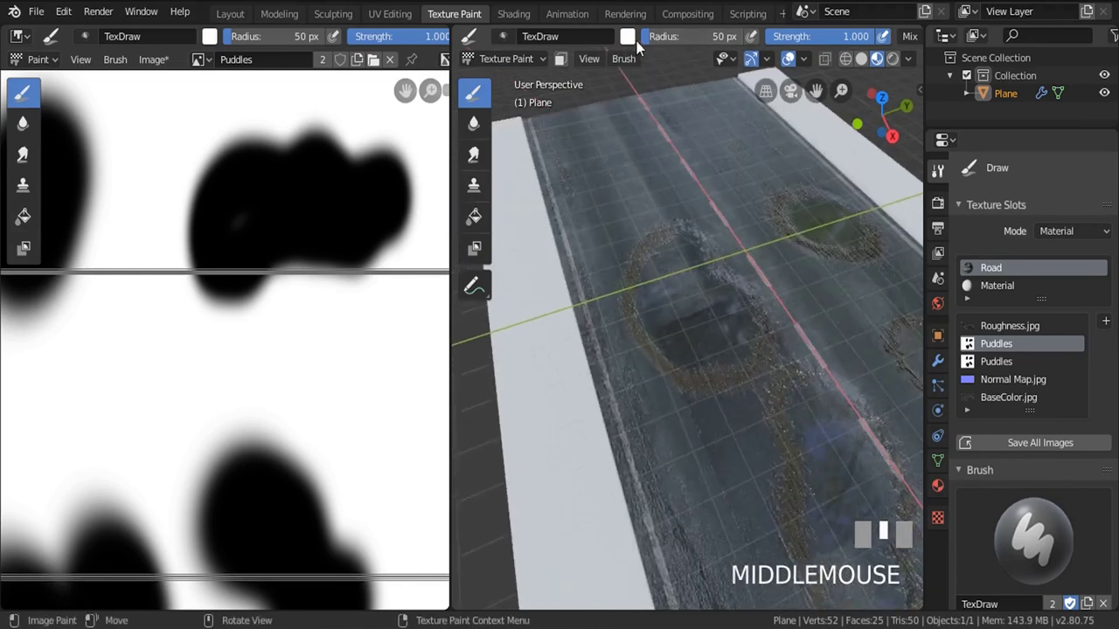
mouse_move(749, 291)
left_mouse_down()
mouse_move(749, 320)
mouse_move(717, 294)
mouse_move(687, 332)
left_mouse_up()
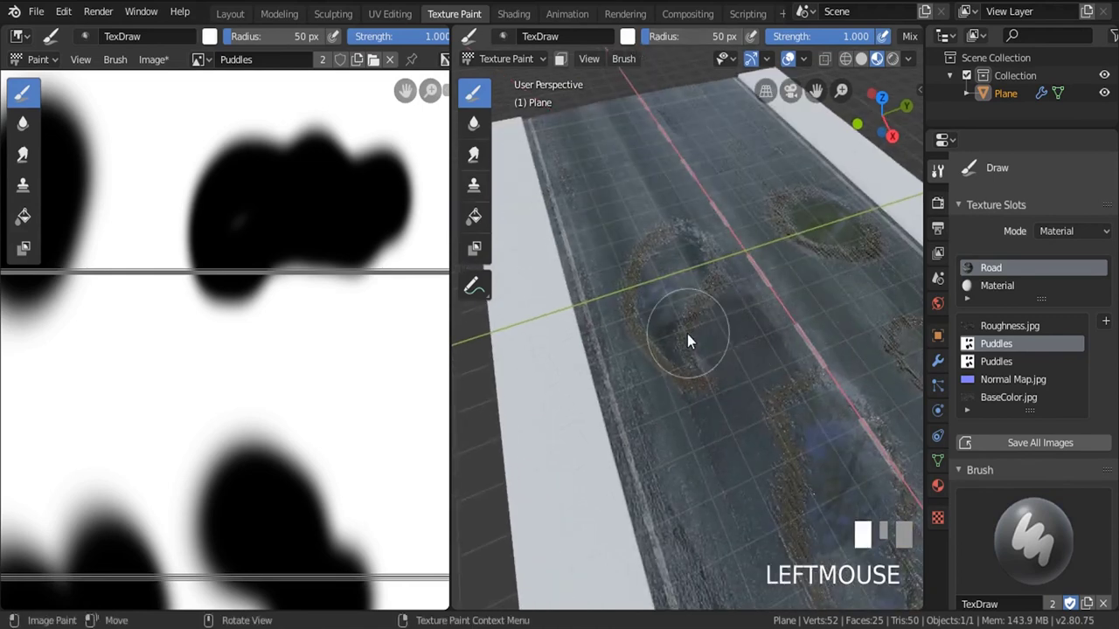
mouse_move(687, 333)
middle_mouse_down()
mouse_move(659, 293)
mouse_move(687, 298)
middle_mouse_up()
scroll(687, 297, "up", 2)
left_click_drag(687, 297, 641, 233)
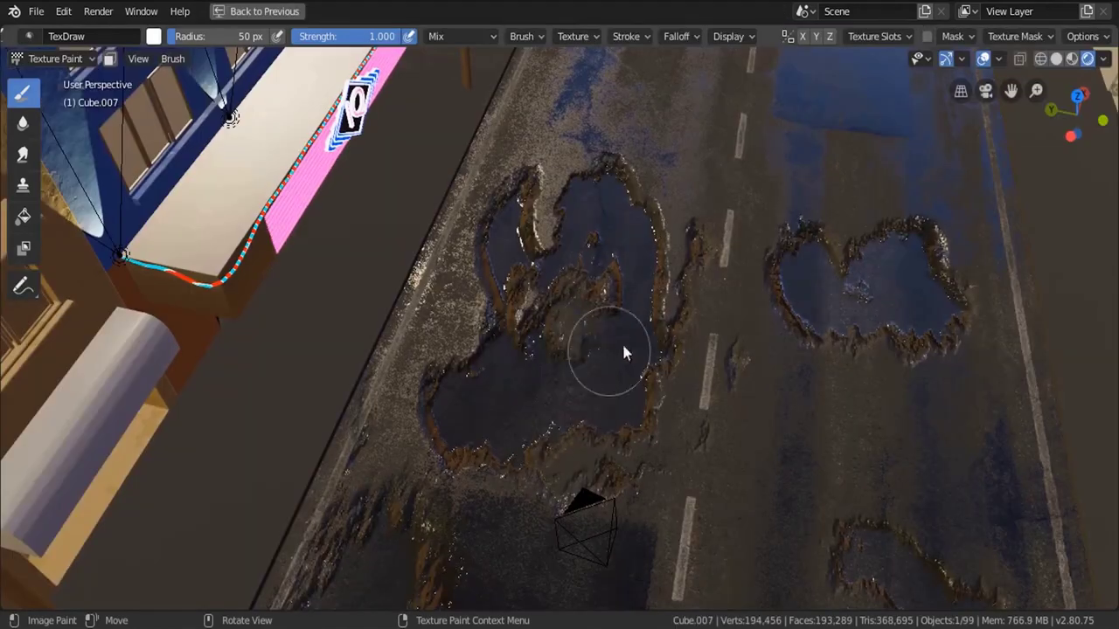